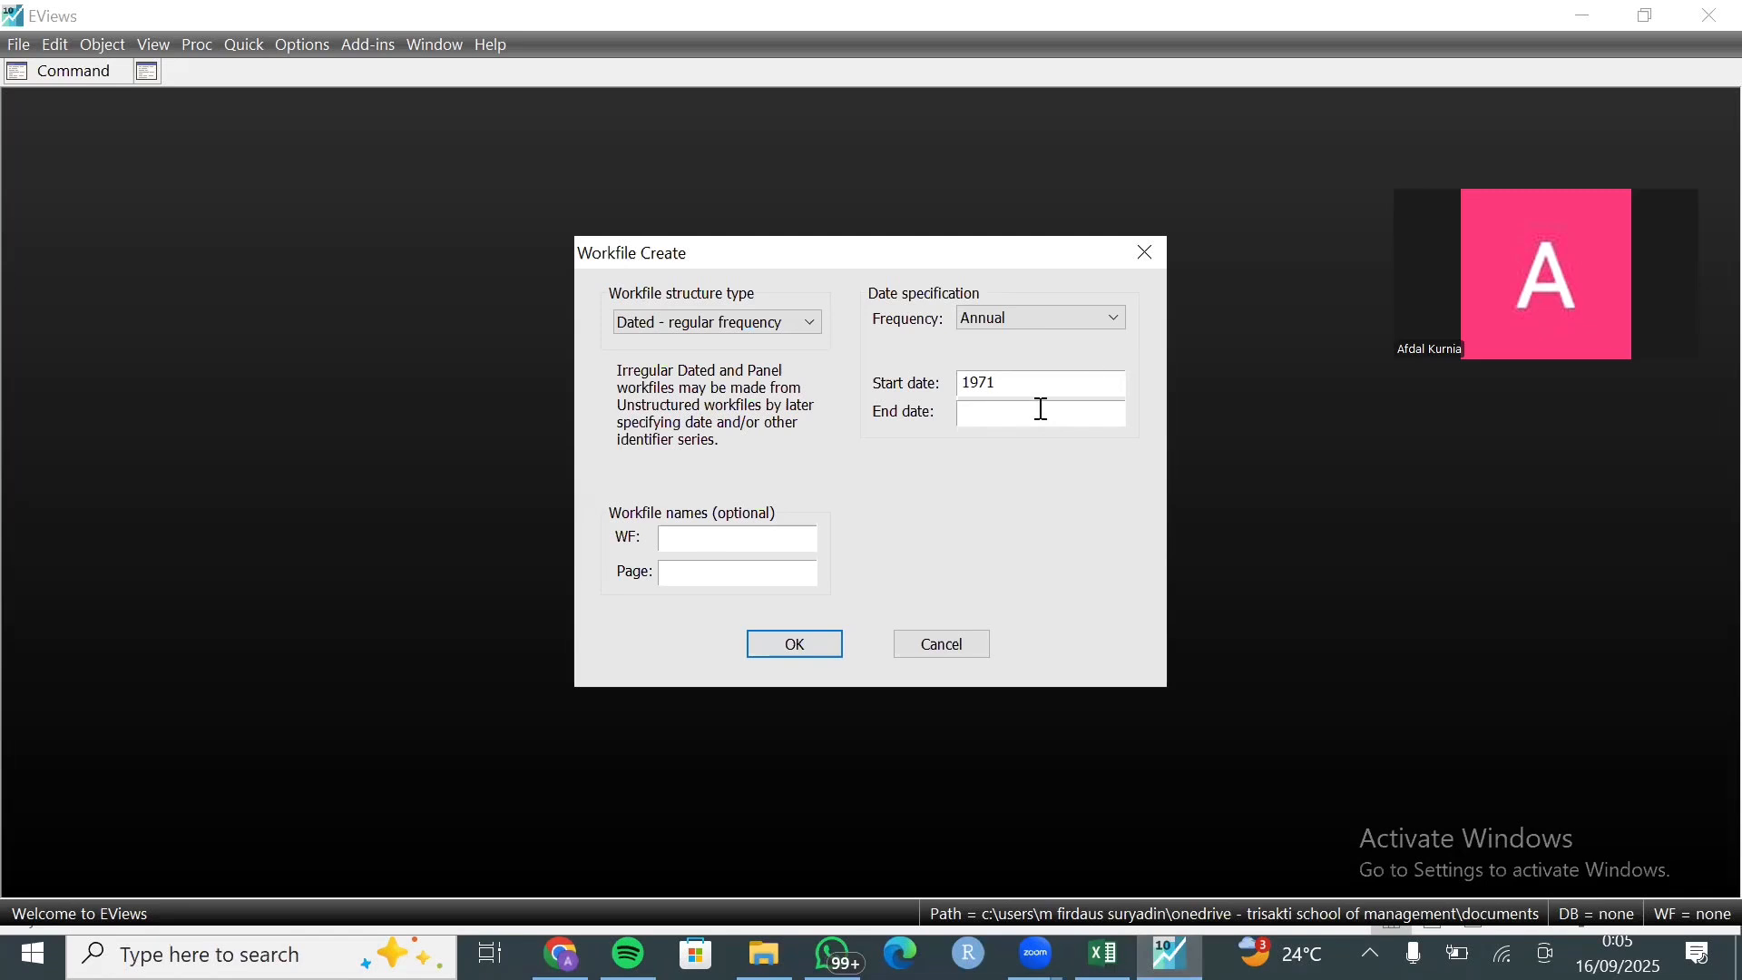
Step: Create the annual workfile with end date 2020, without updating the license, and open an empty group for editing series
type("2020")
left_click(779, 650)
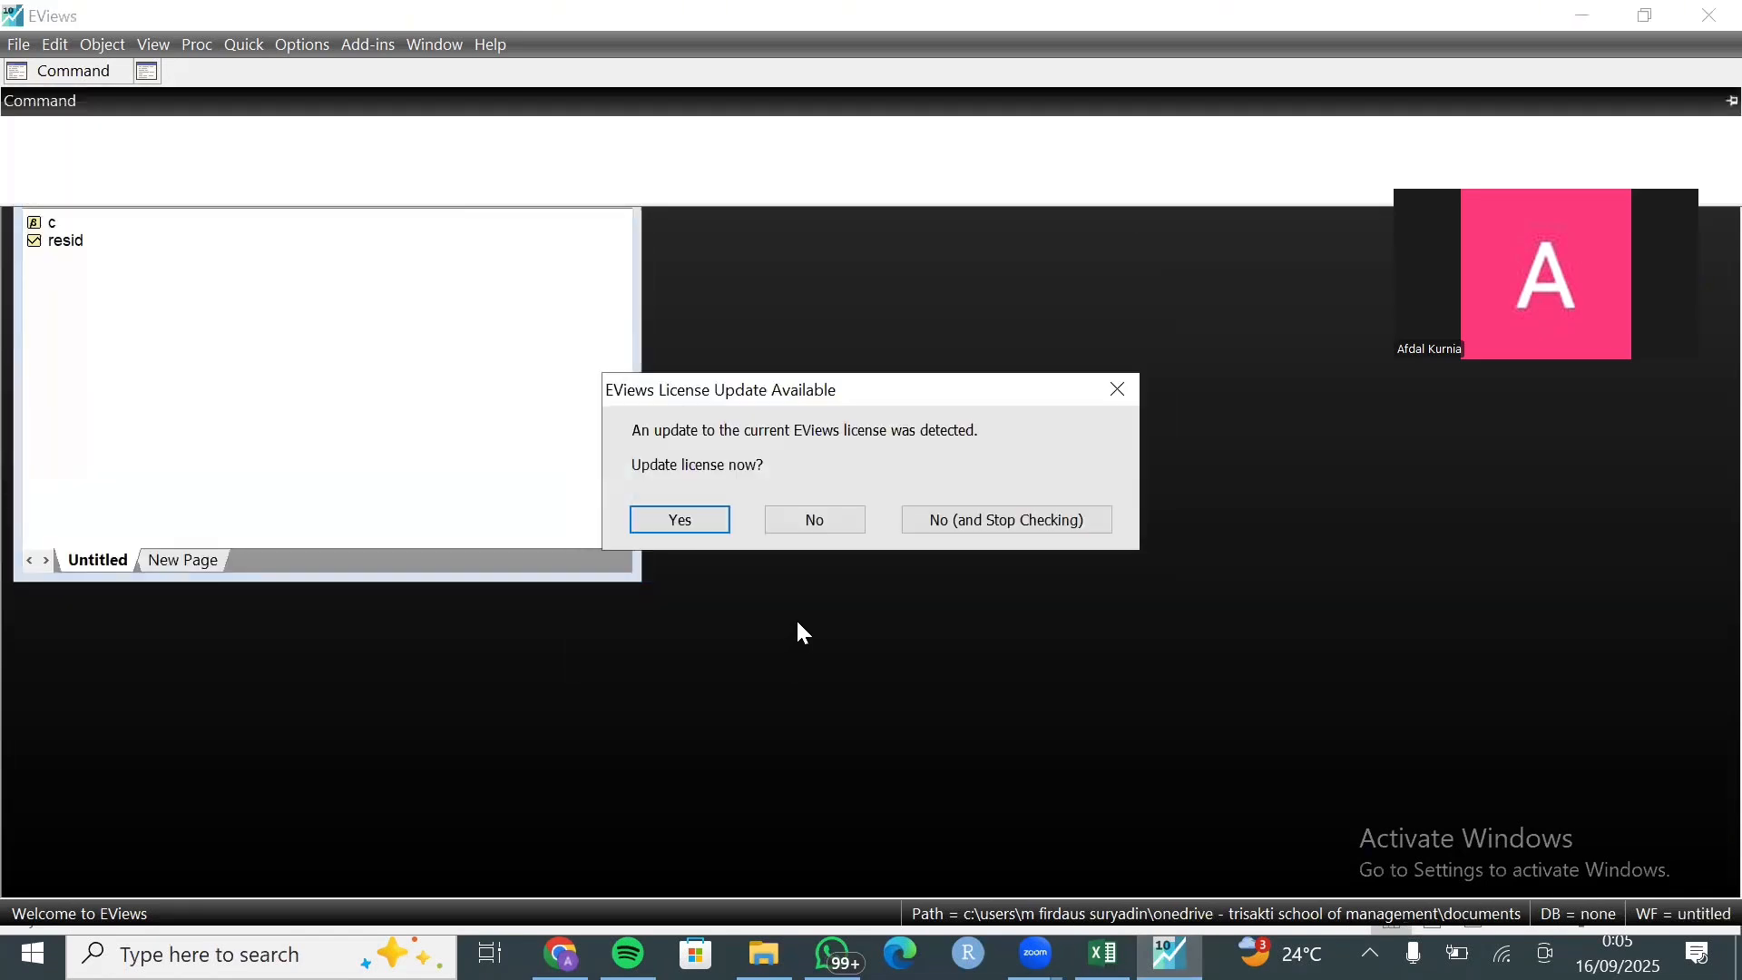
left_click(824, 519)
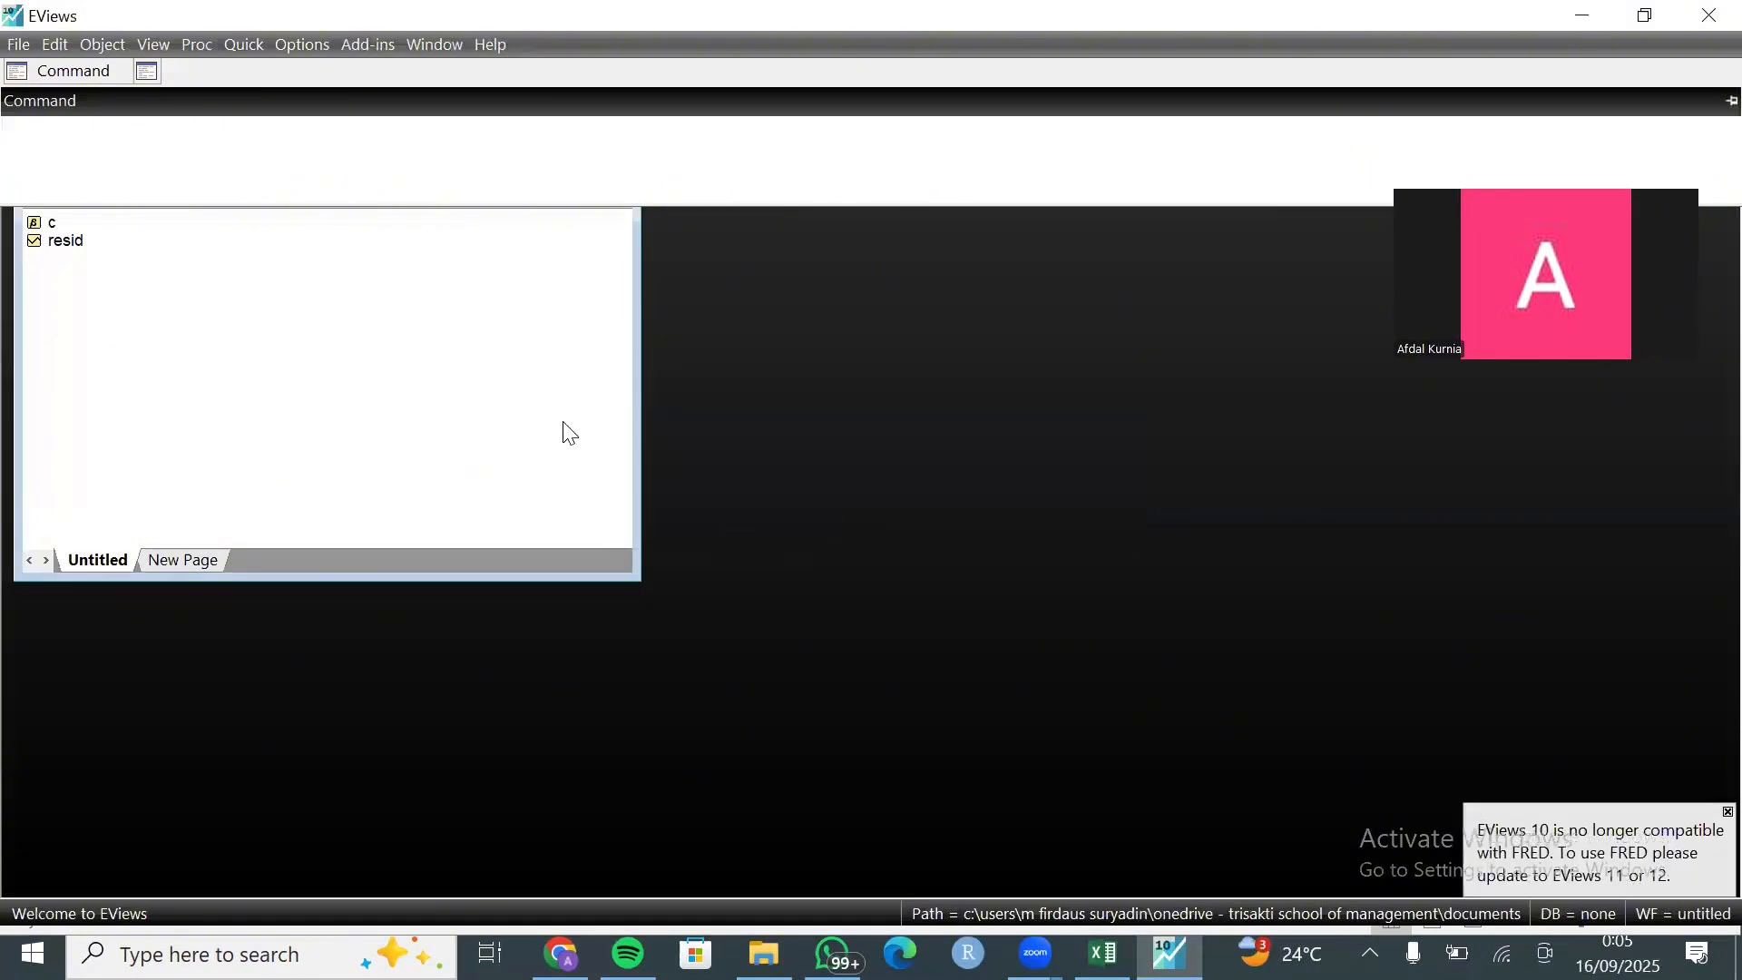
left_click(243, 45)
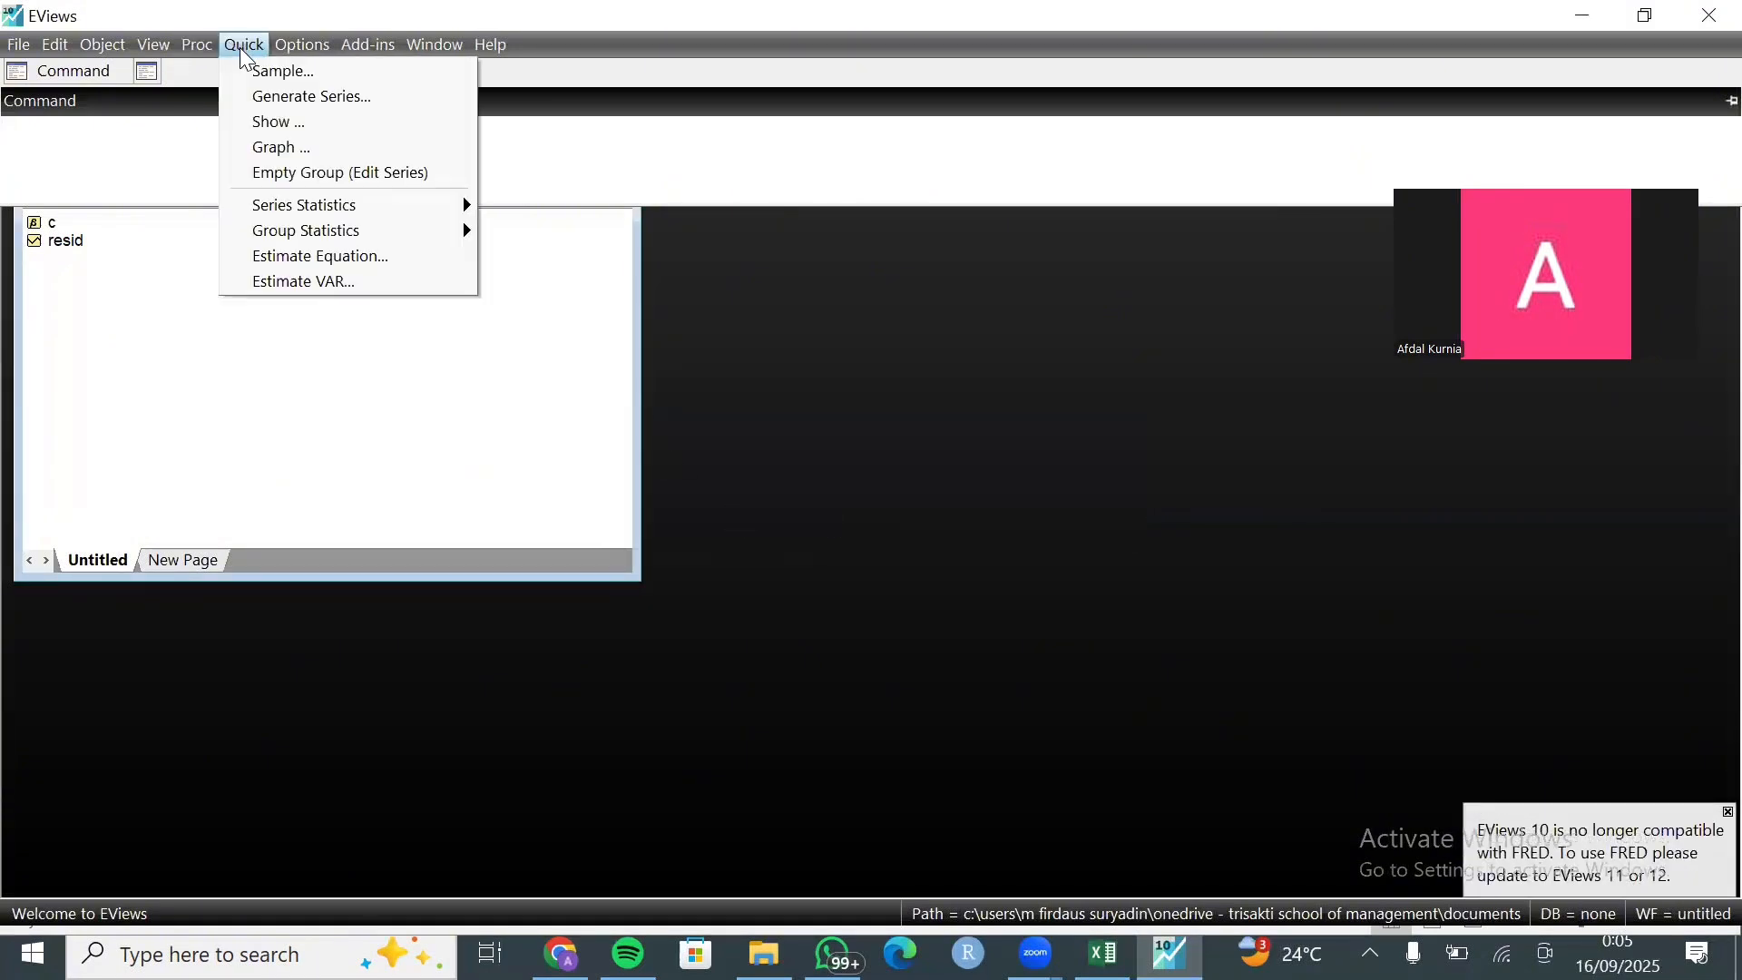
left_click(338, 172)
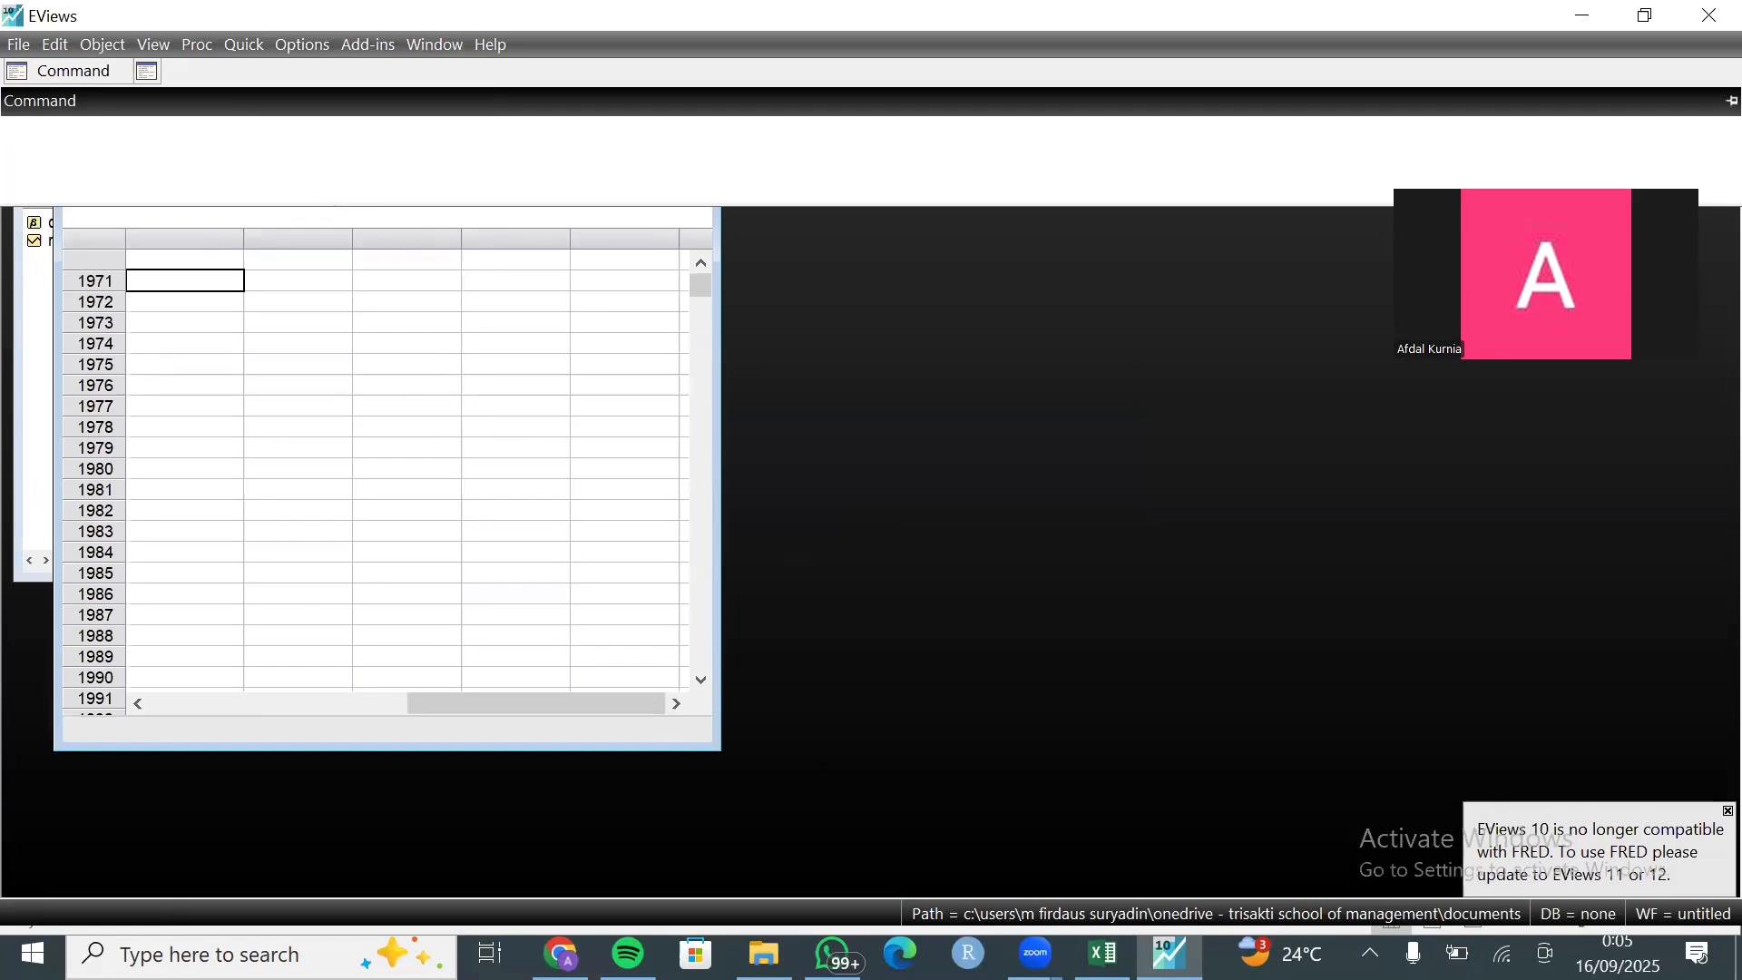
Step: Switch to the Excel workbook and copy the GDP, Investment and Exports columns with their headers through the 2020 row
key("alt+Tab")
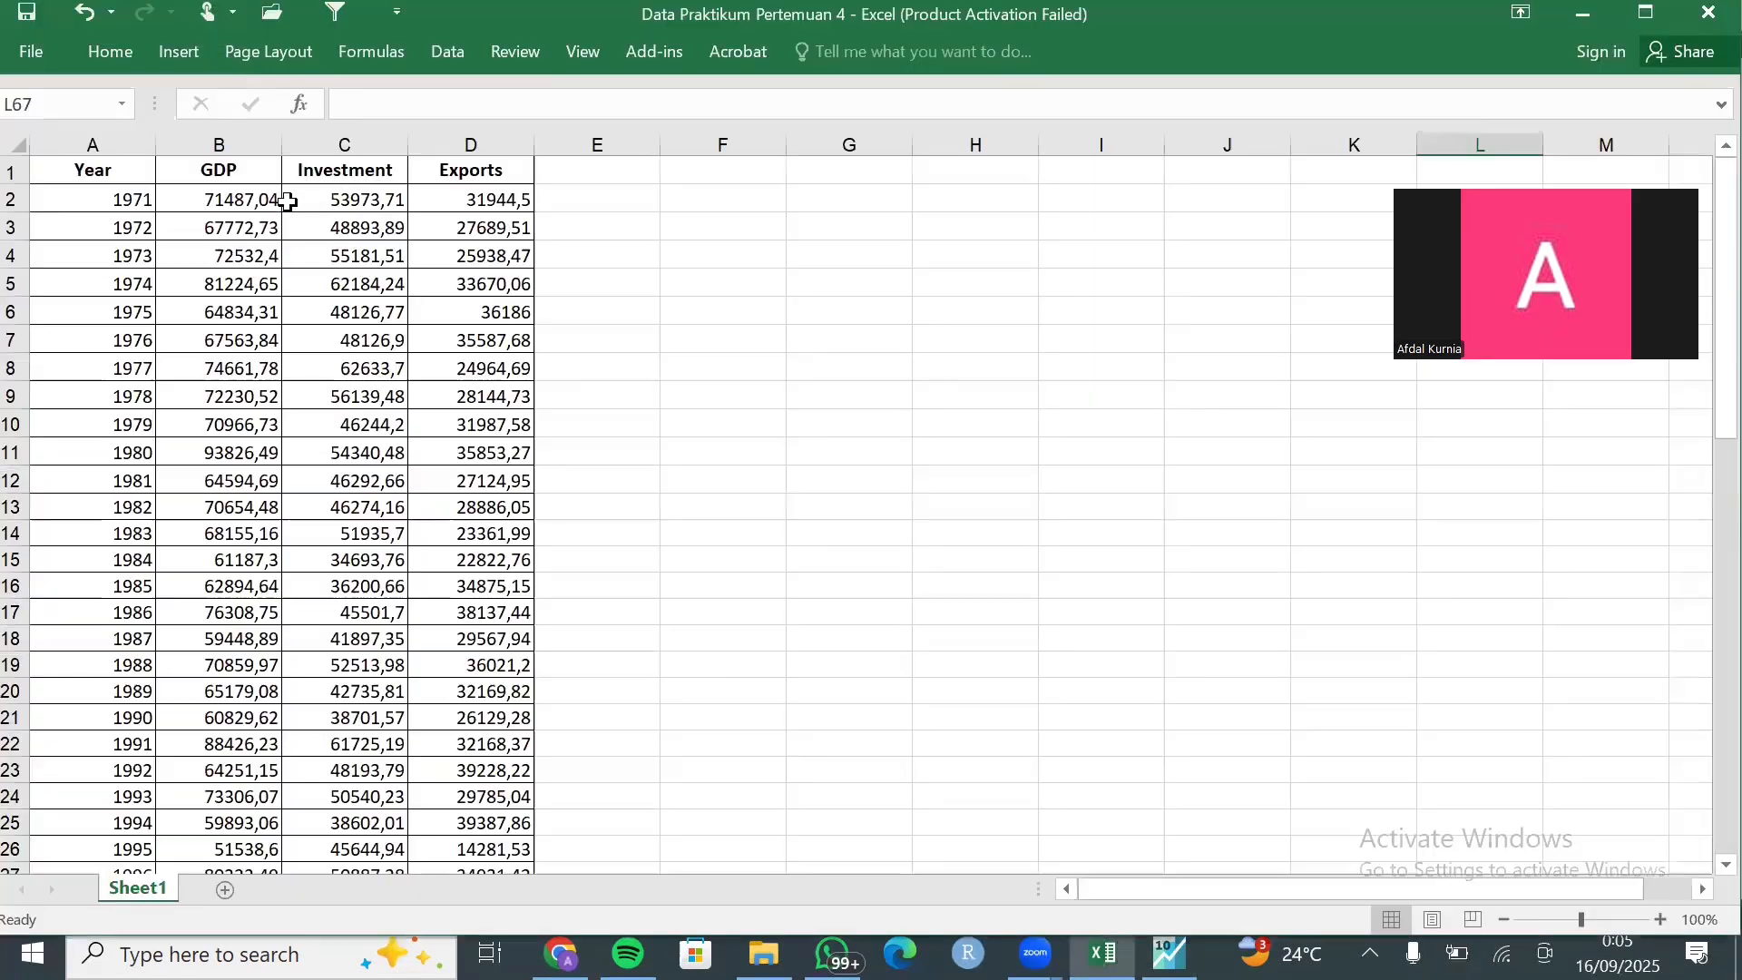
left_click(238, 169)
left_click_drag(334, 195, 455, 771)
right_click(456, 772)
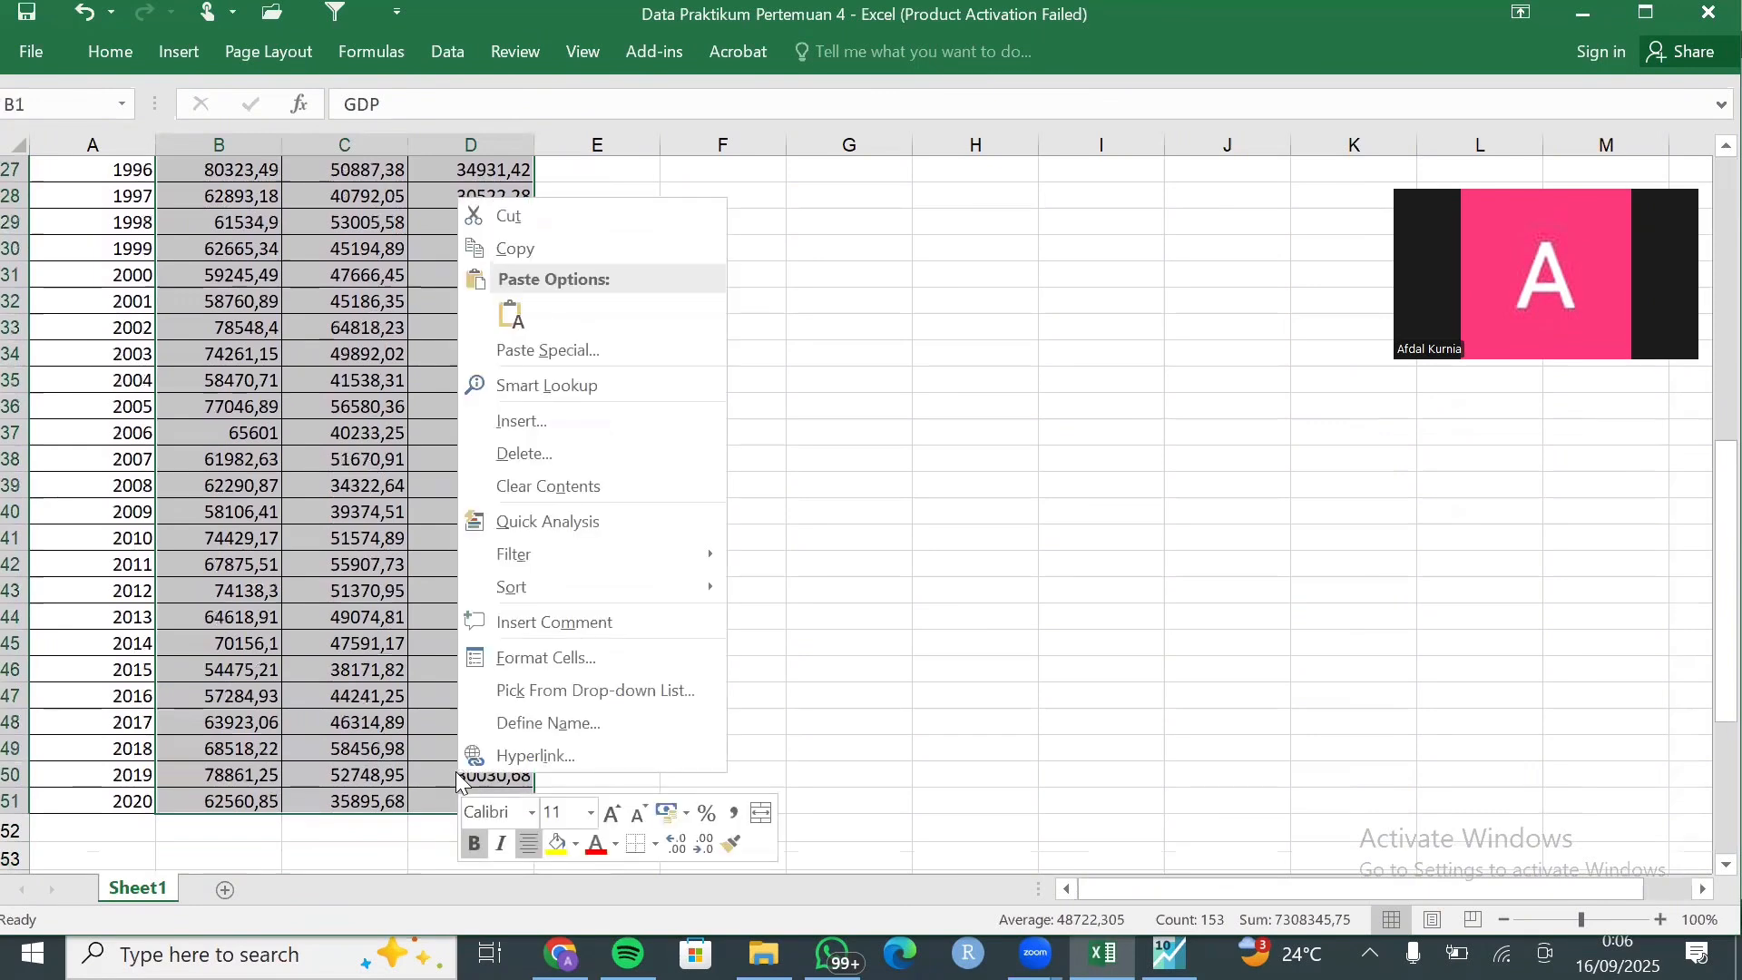
left_click(539, 247)
scroll(602, 447, "up", 9)
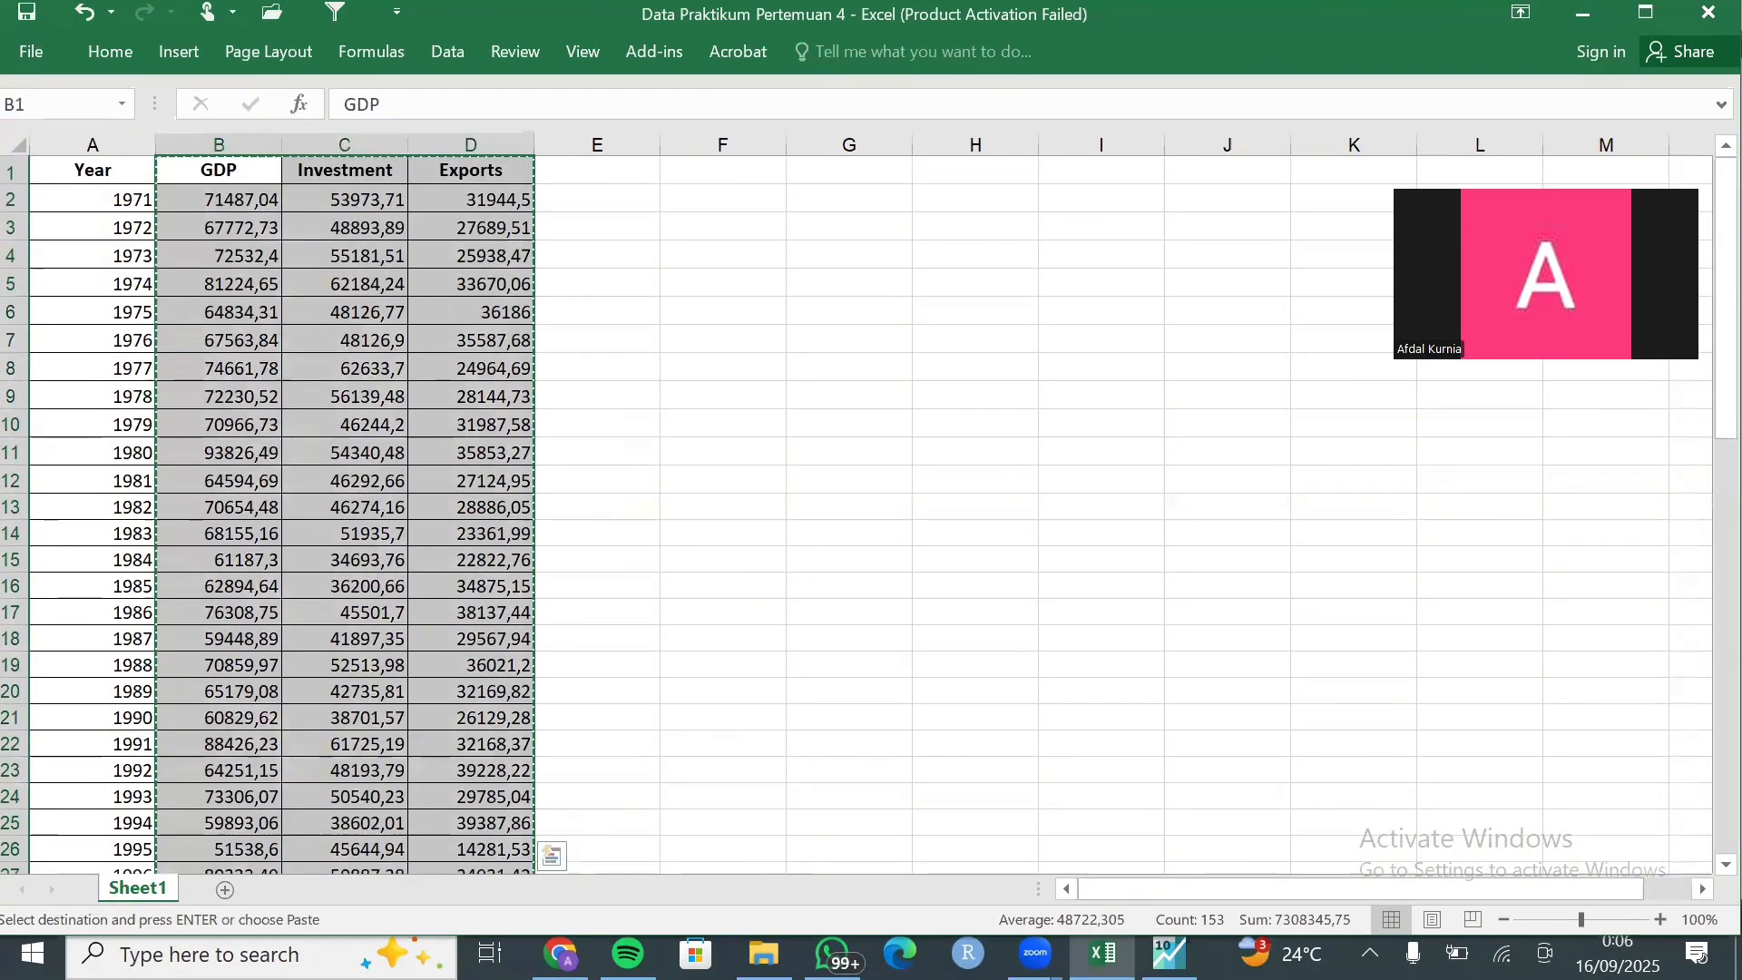
Step: Switch back to EViews and paste the copied data into the empty group, starting in the name row above 1971
left_click(1171, 955)
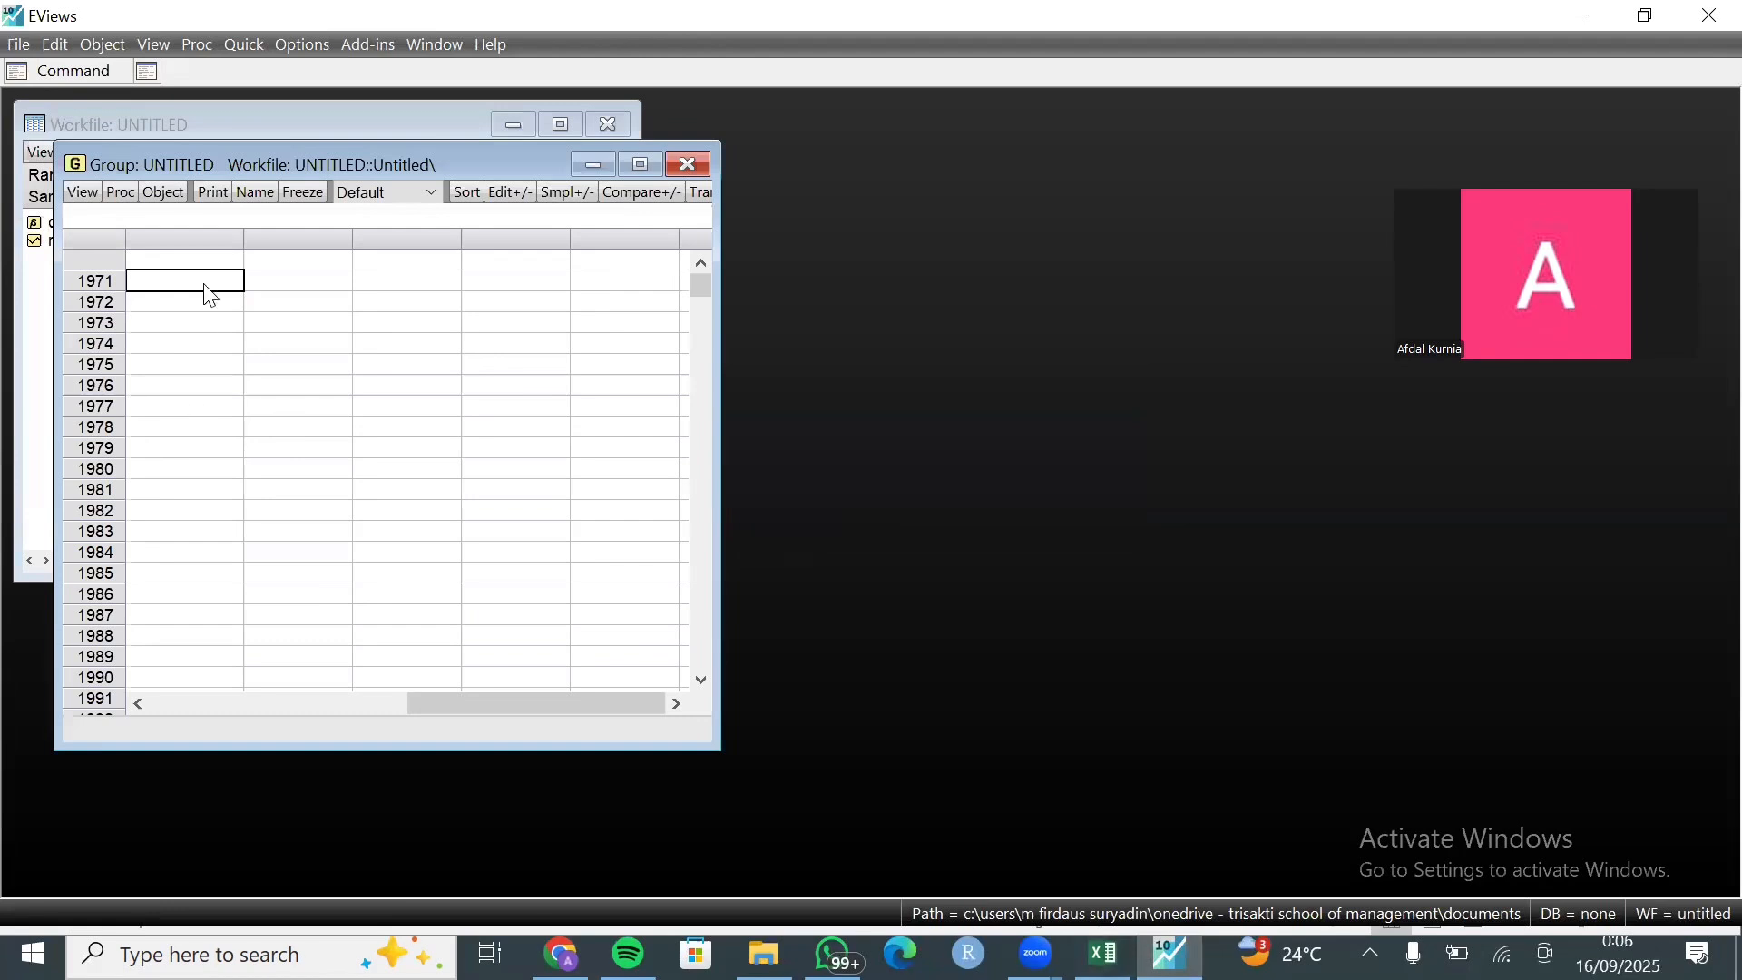
key("Up")
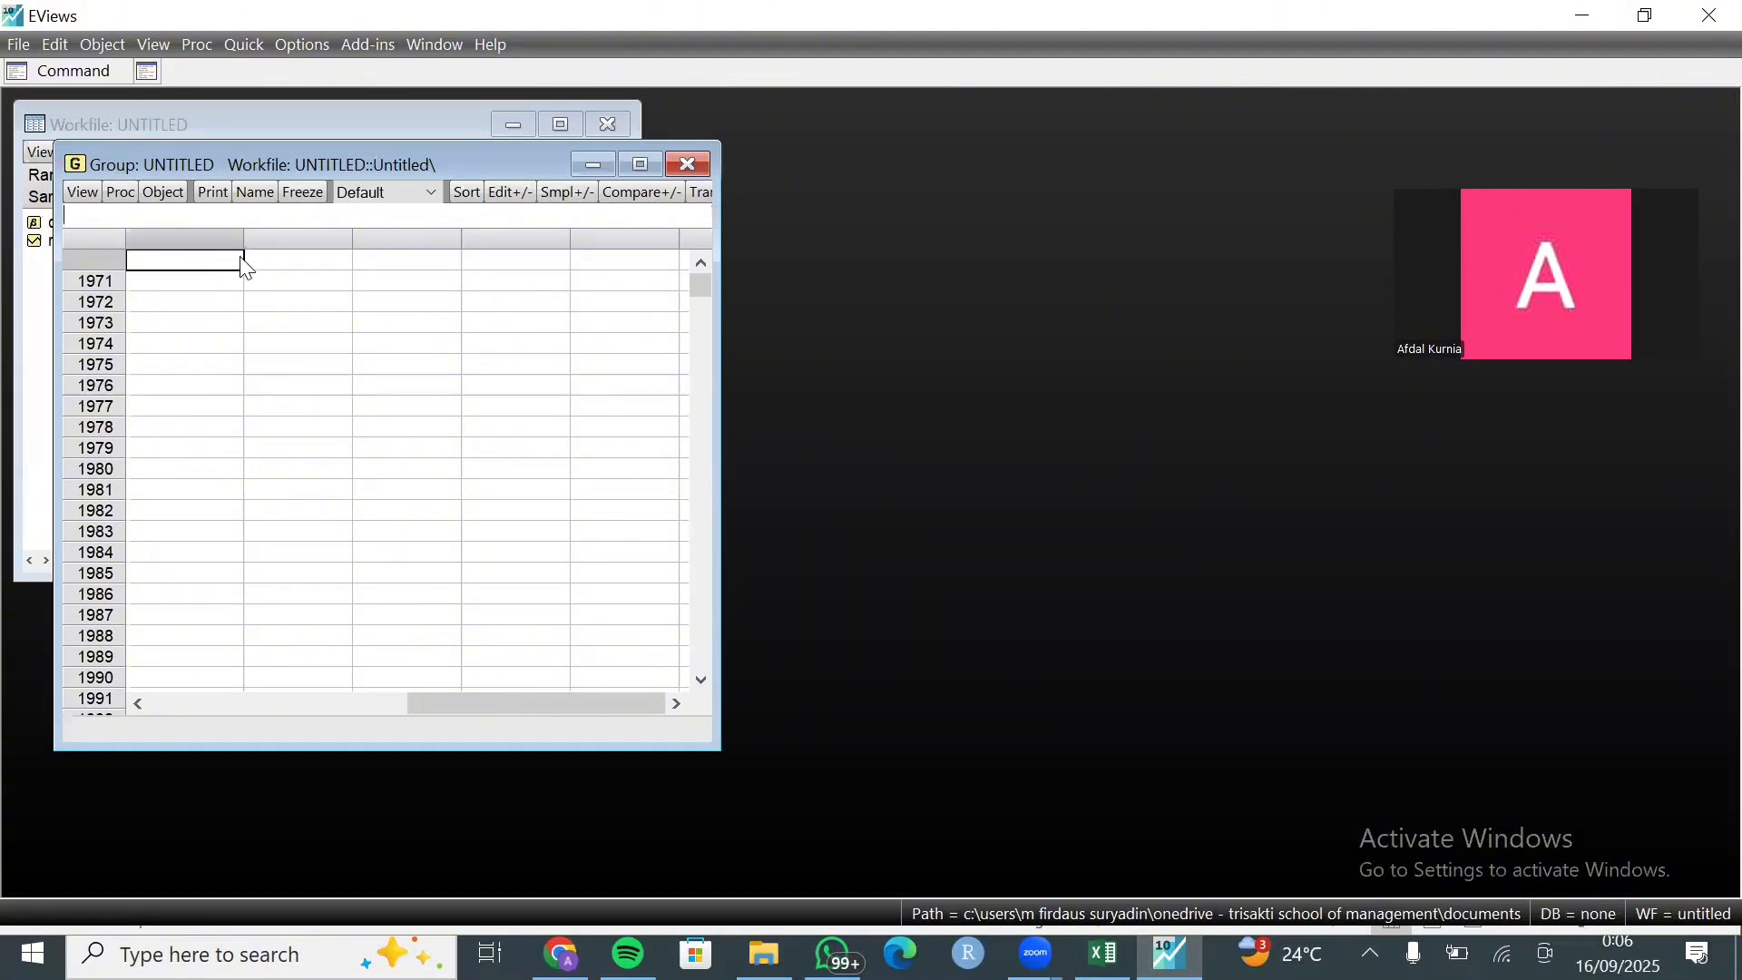
key("ctrl+v")
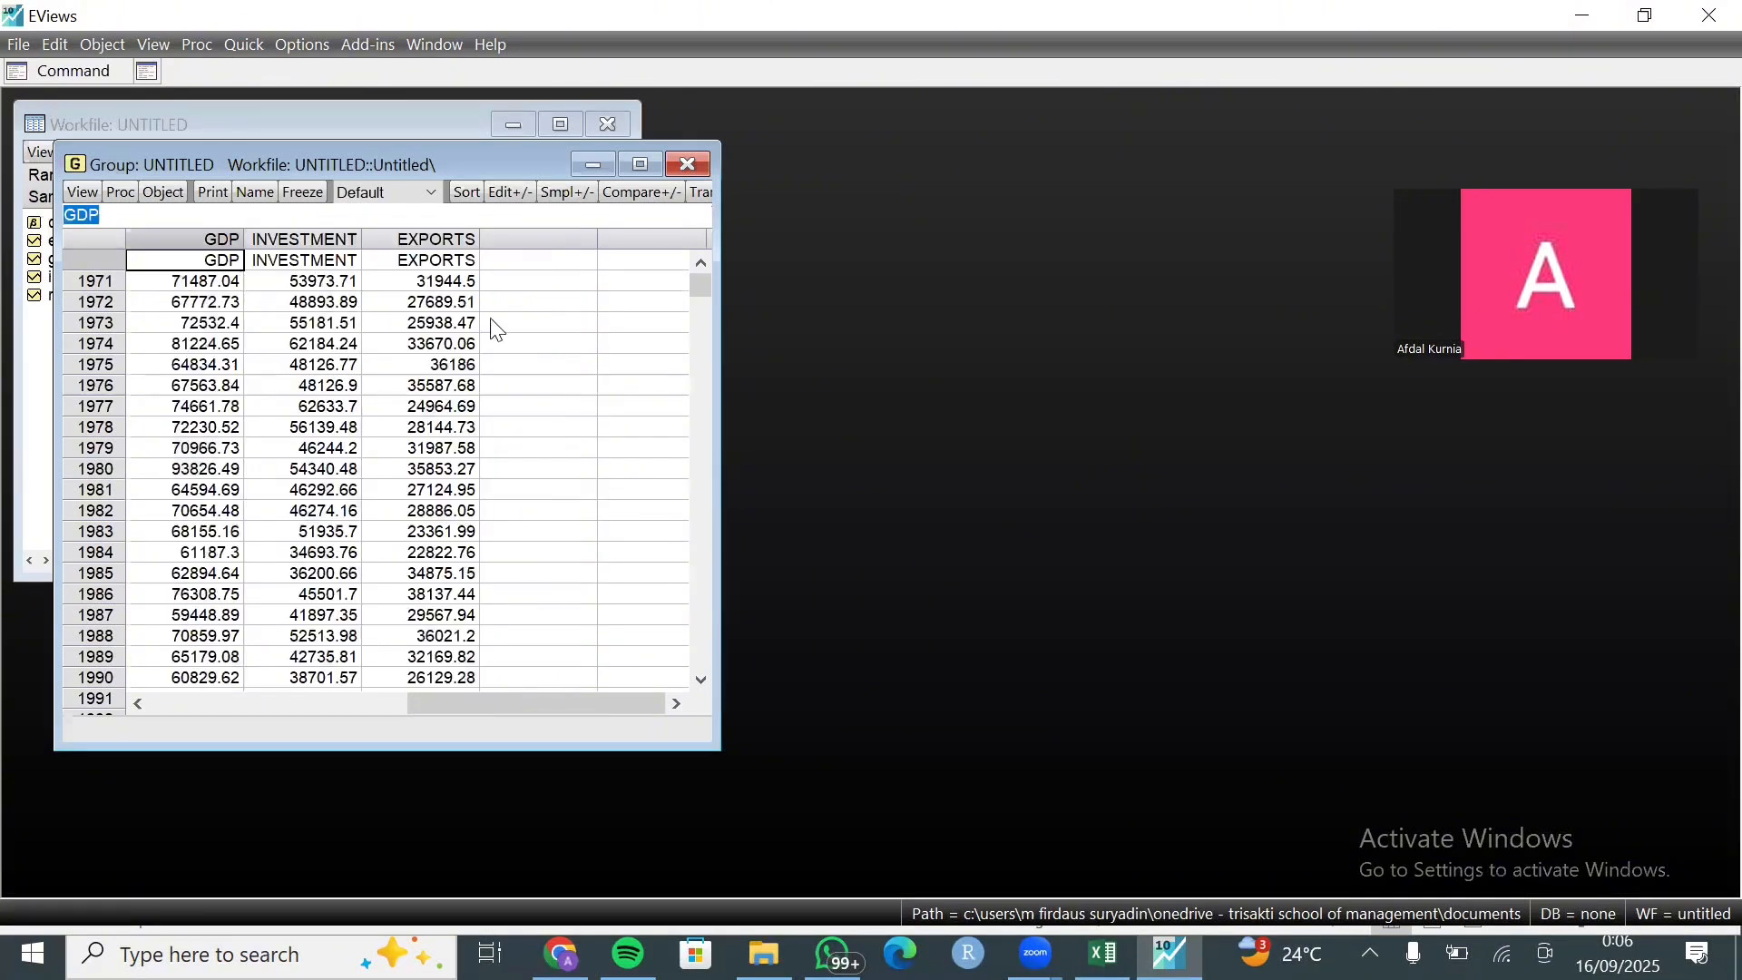
Step: Rename the GDP series as Y
double_click(219, 262)
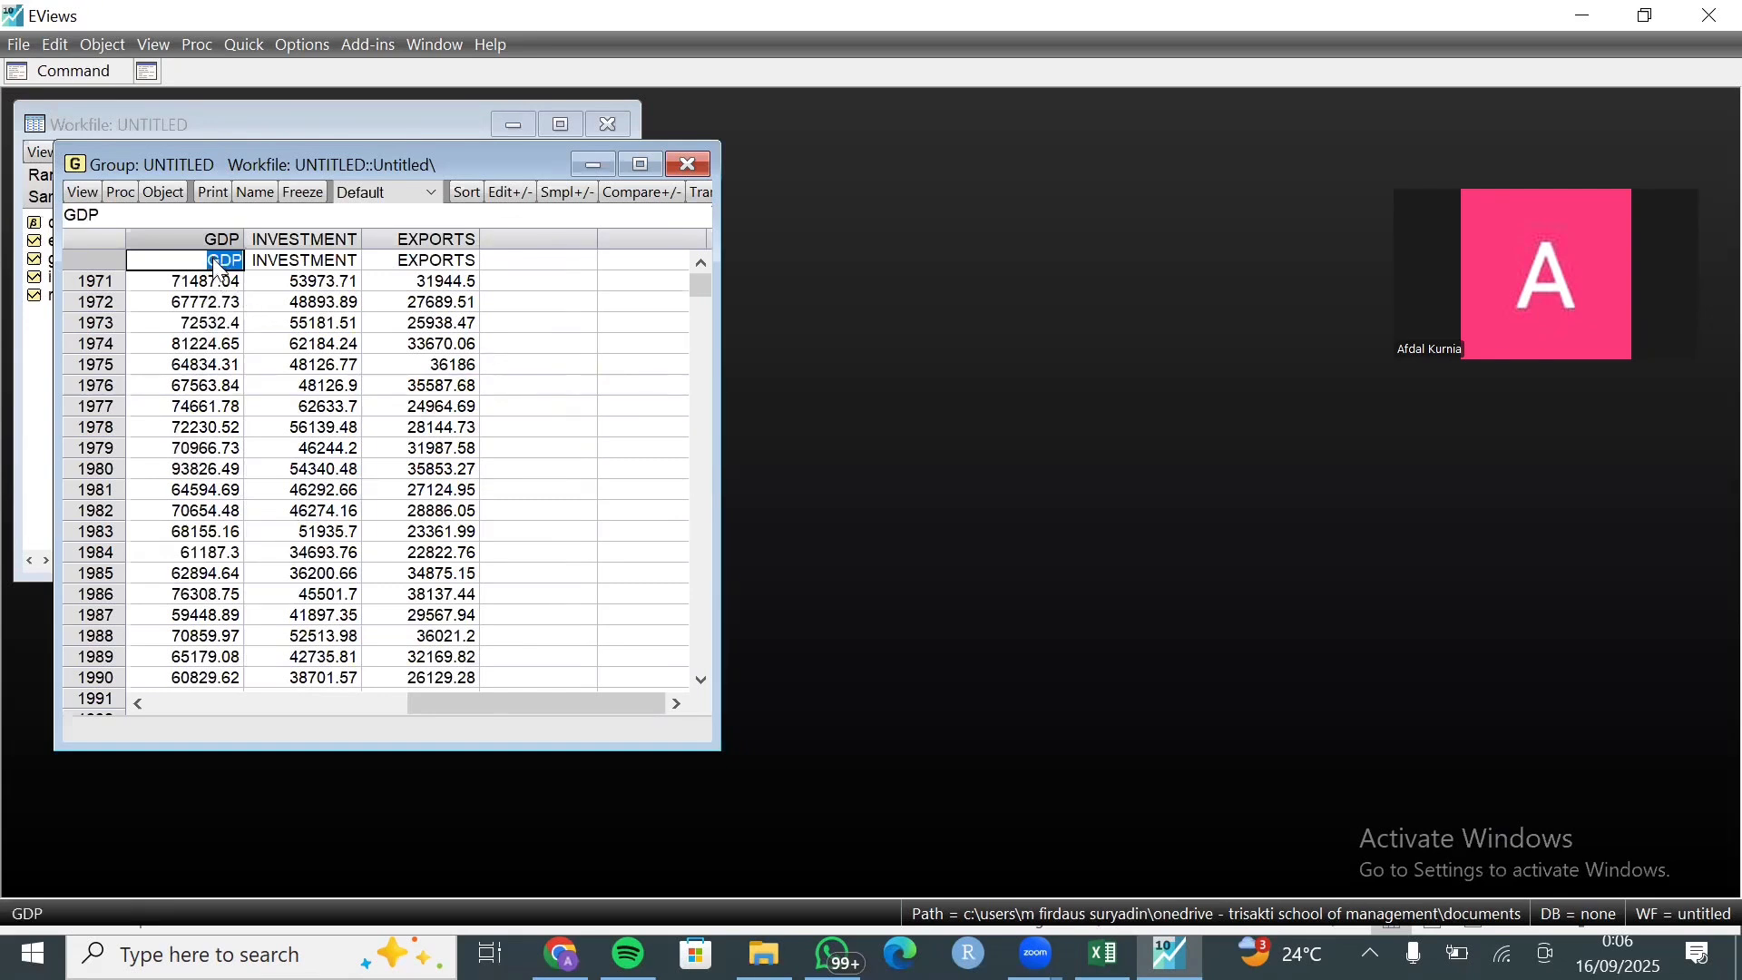
type("y")
key("Return")
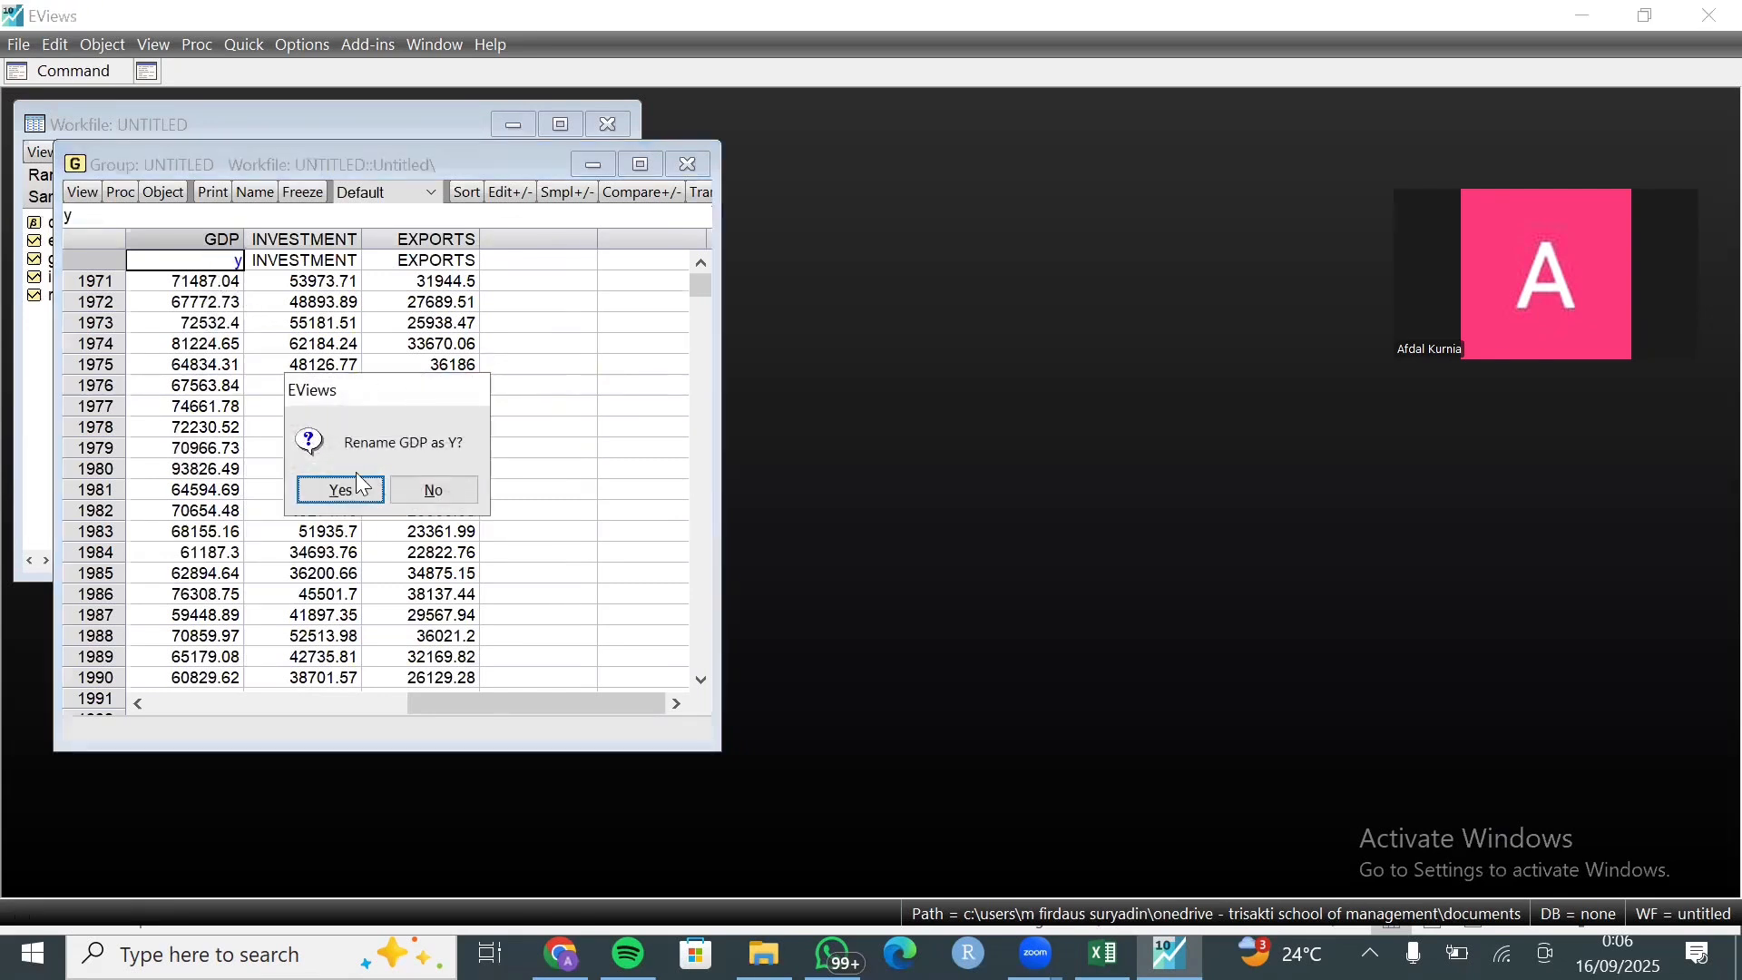
left_click(340, 490)
Step: Rename the INVESTMENT series as X1
double_click(324, 261)
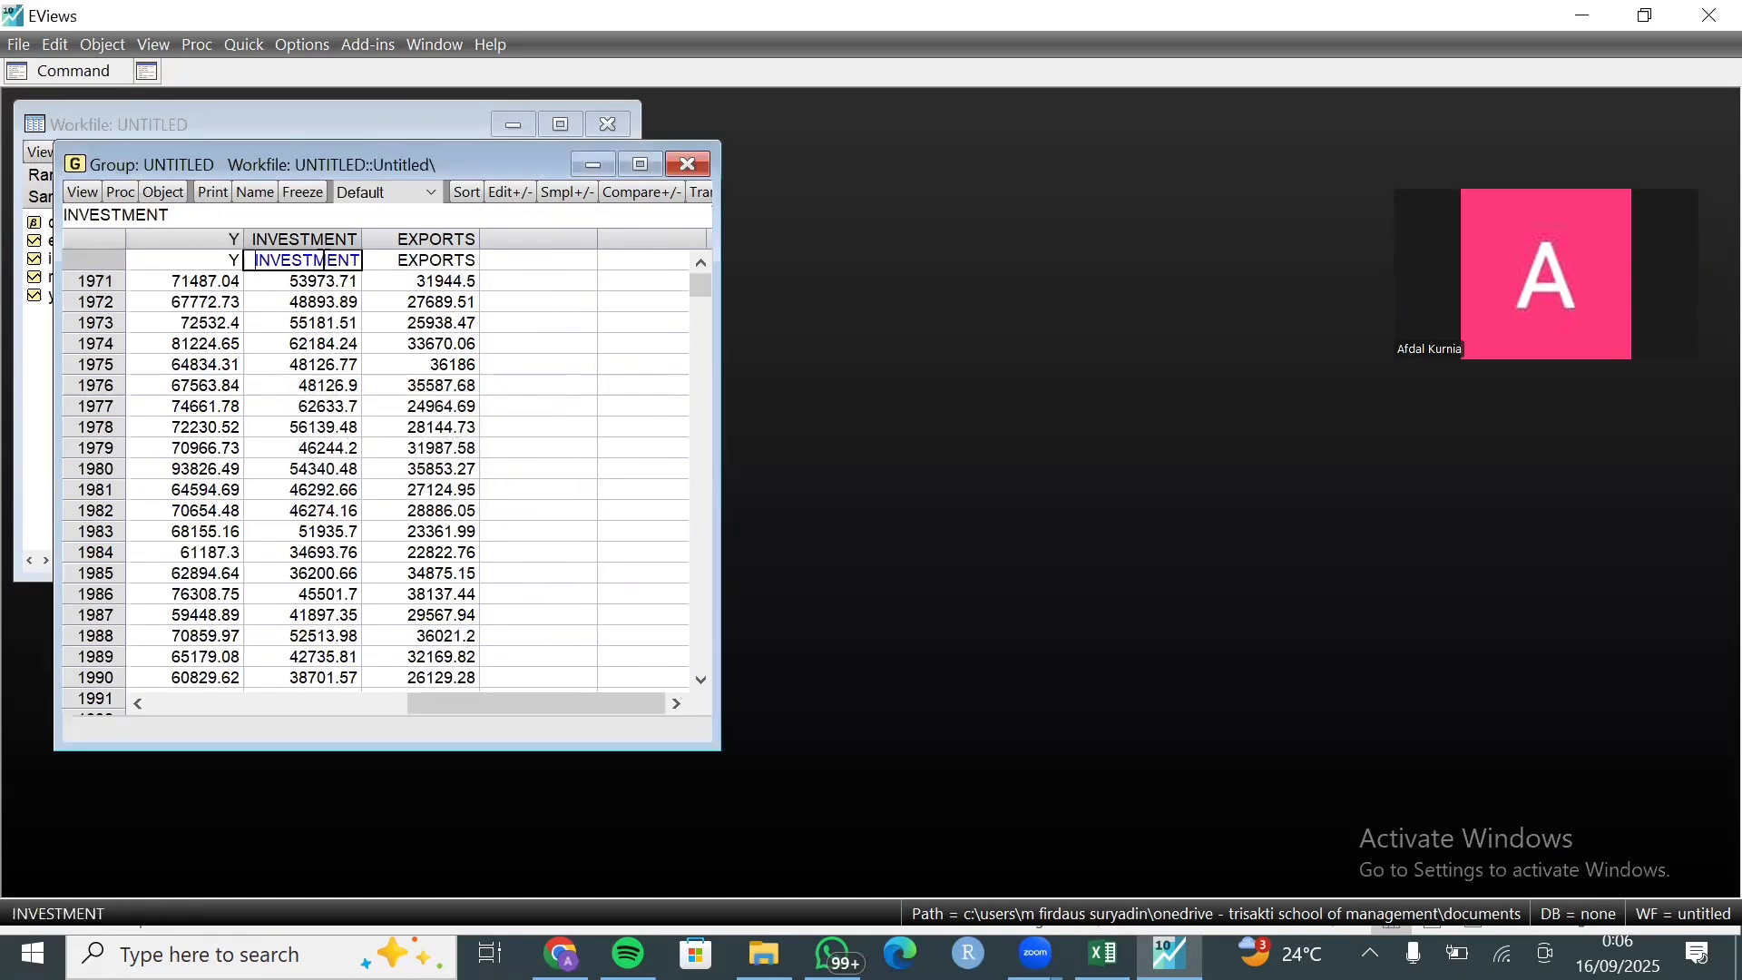
type("x1")
key("Return")
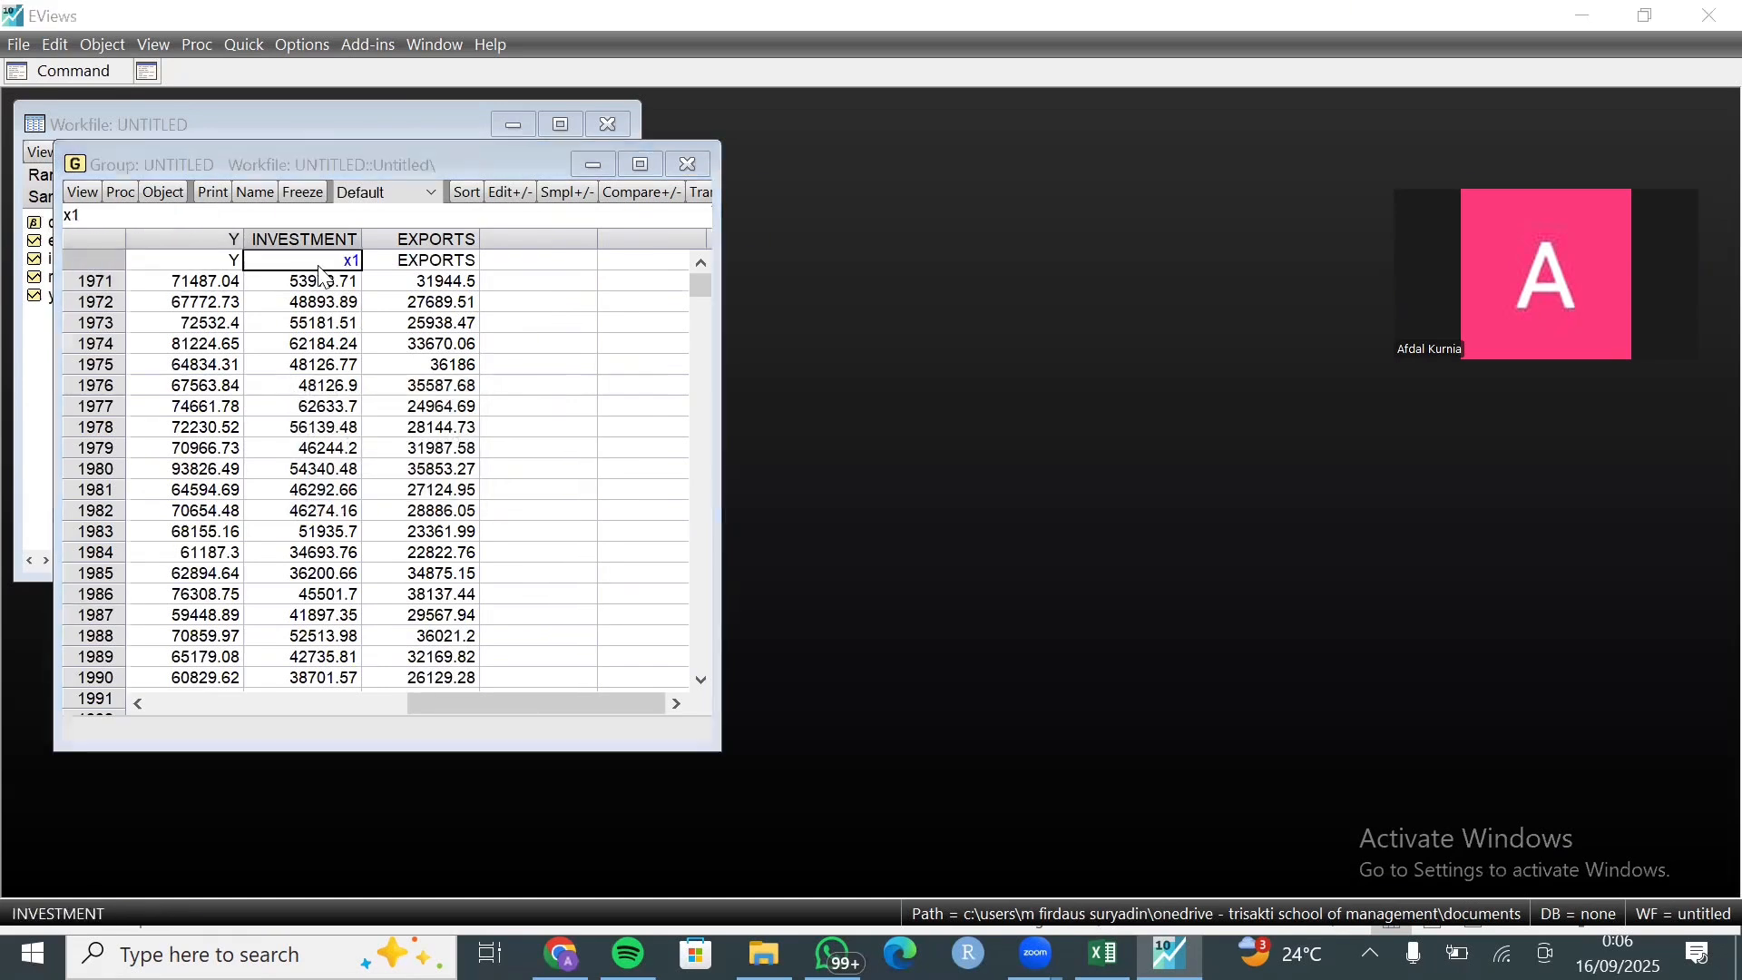
left_click(351, 484)
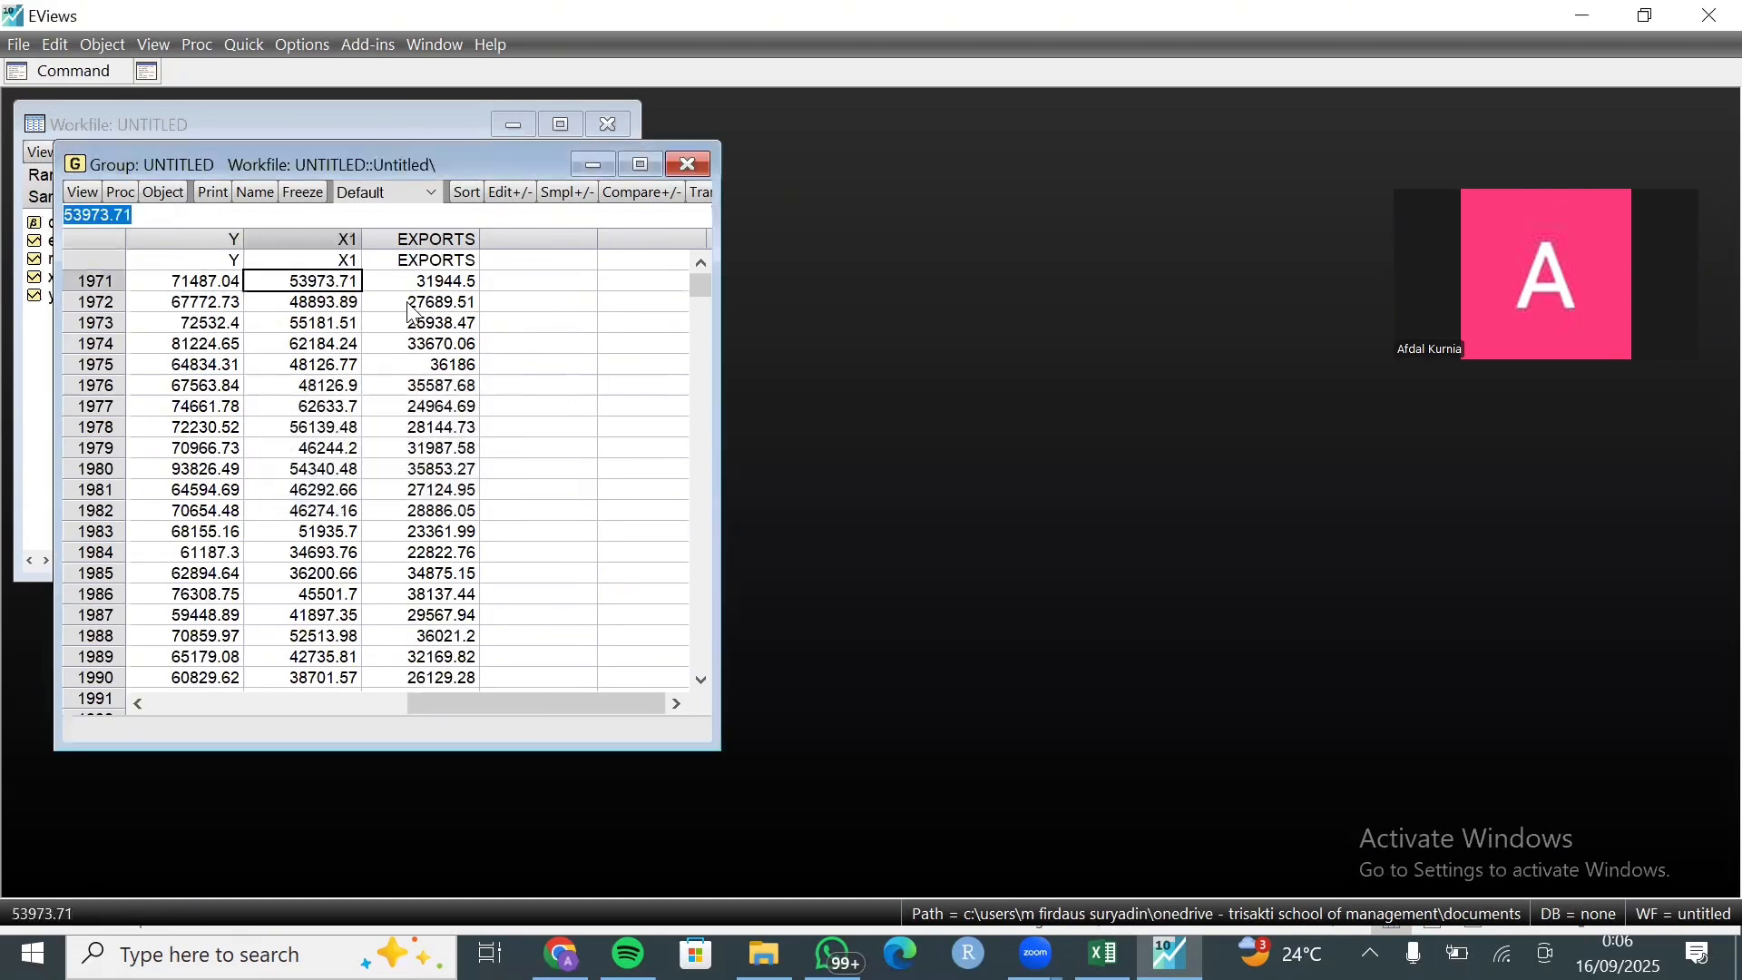
Step: Rename the EXPORTS series as X2
double_click(437, 260)
type("x2")
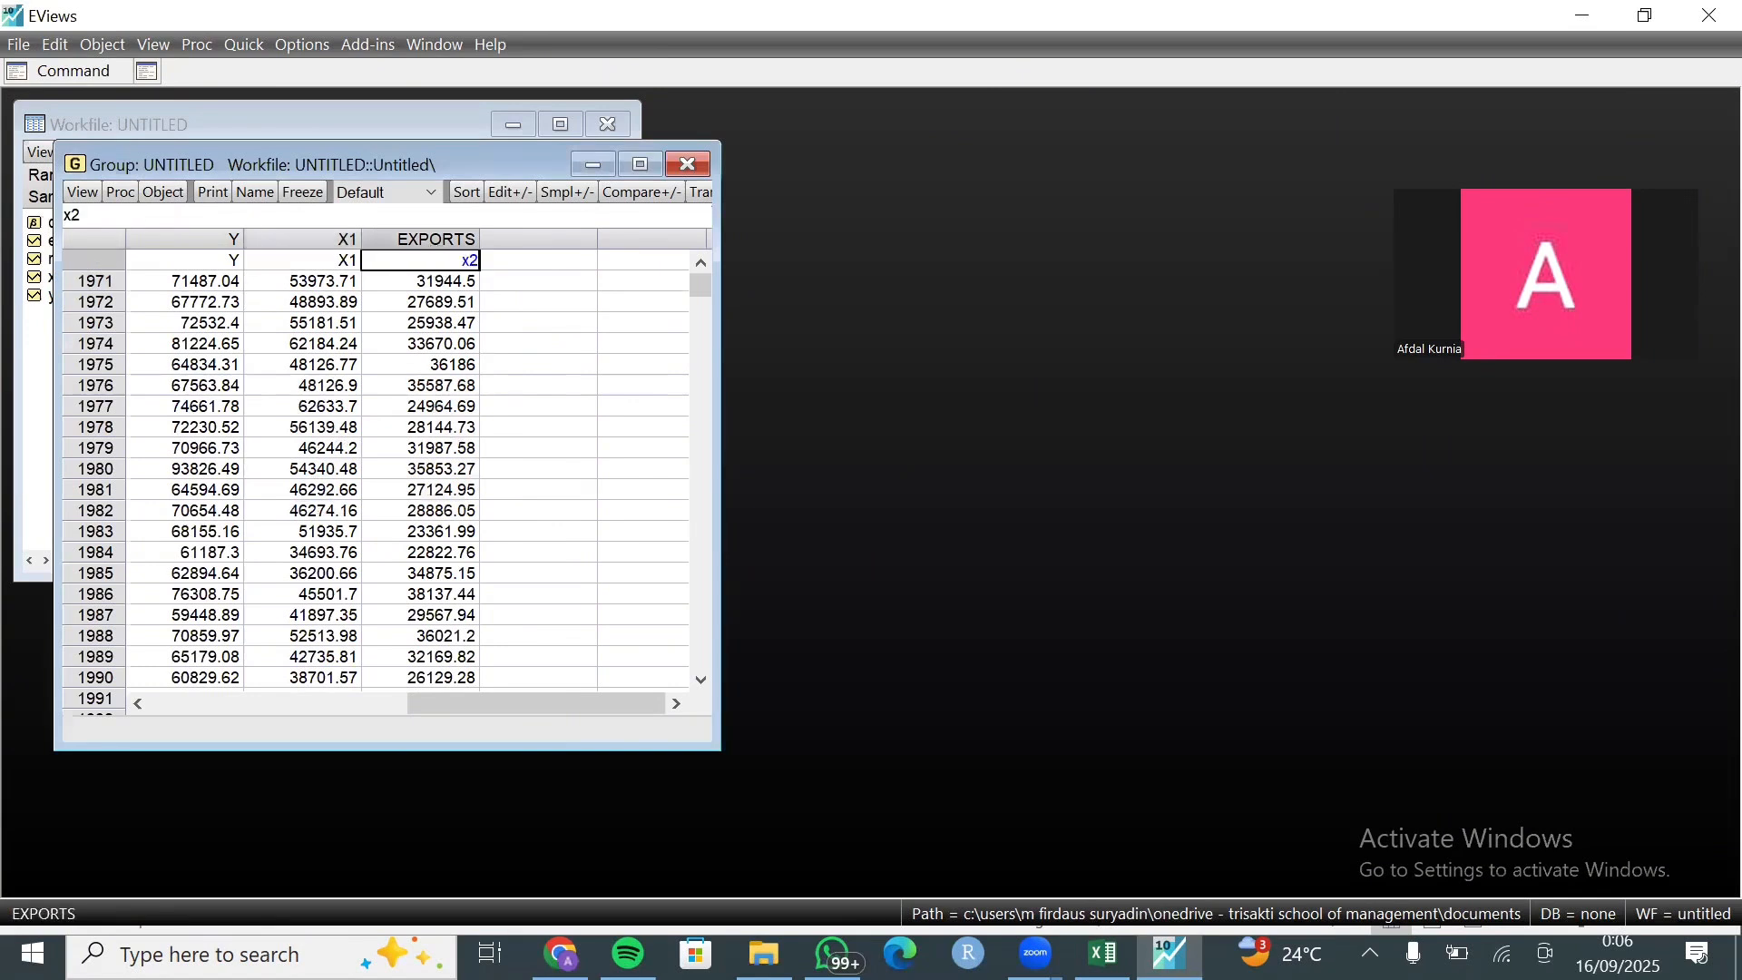
key("Return")
left_click(304, 495)
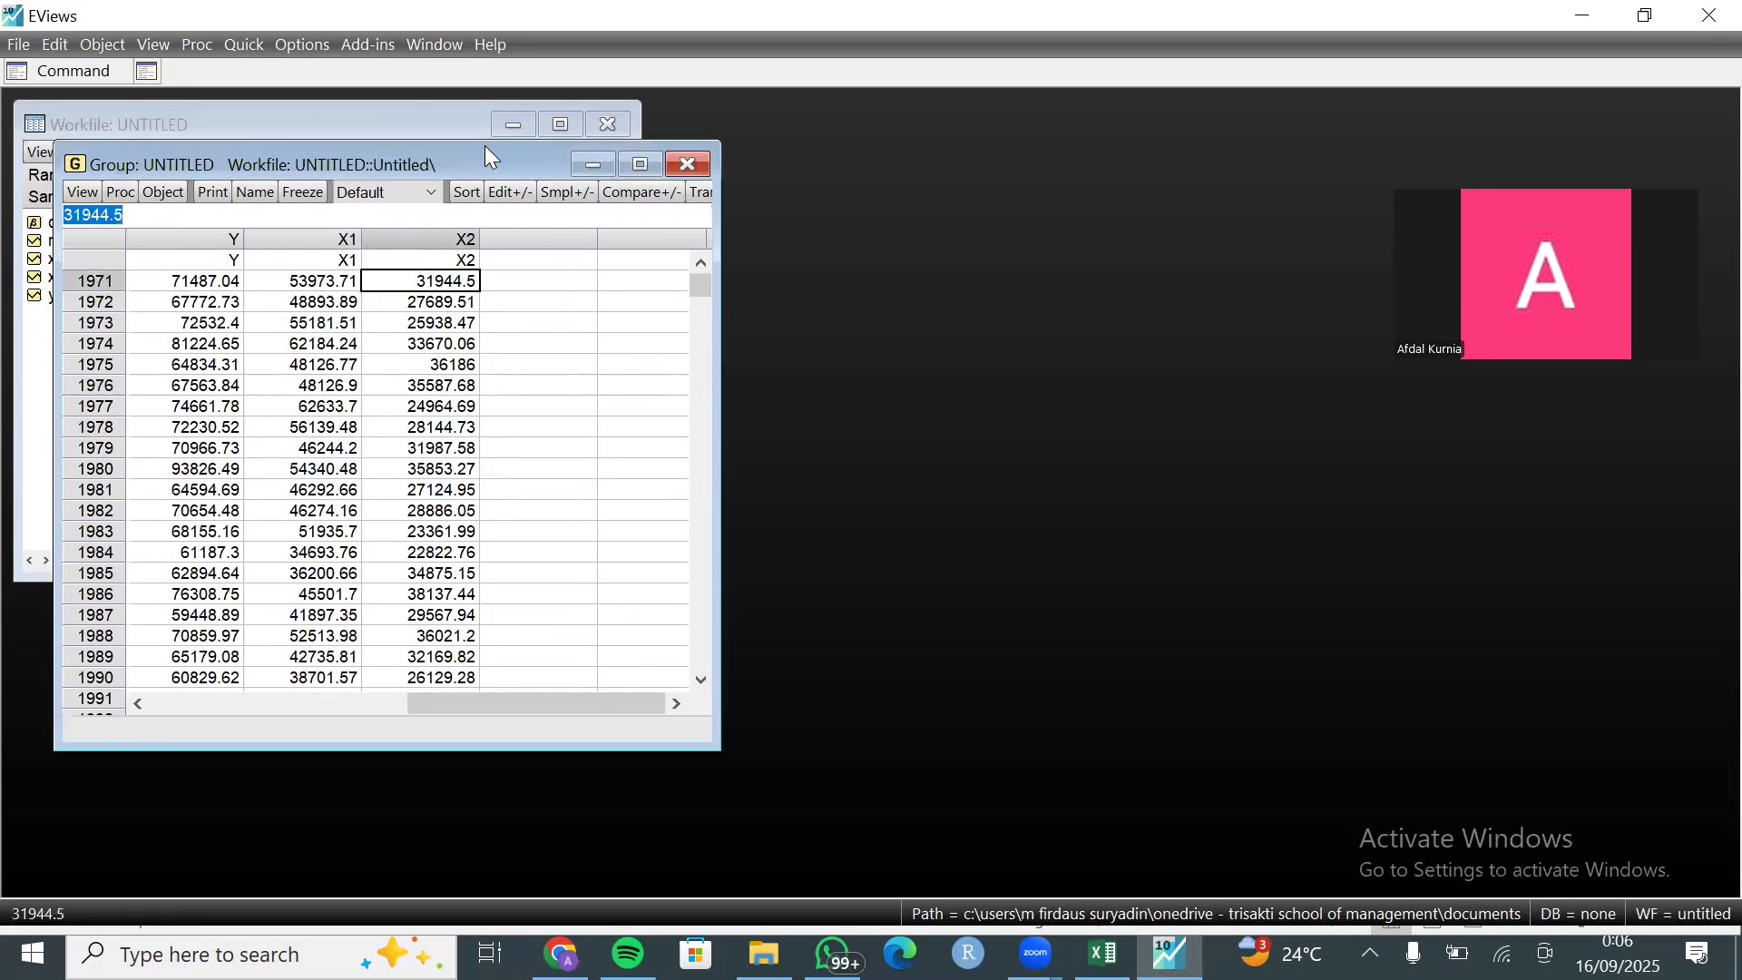
Step: Move the group window clear of the workfile and open the series y, x2 and x1 together as an equation
left_click_drag(490, 156, 1123, 129)
left_click(100, 293)
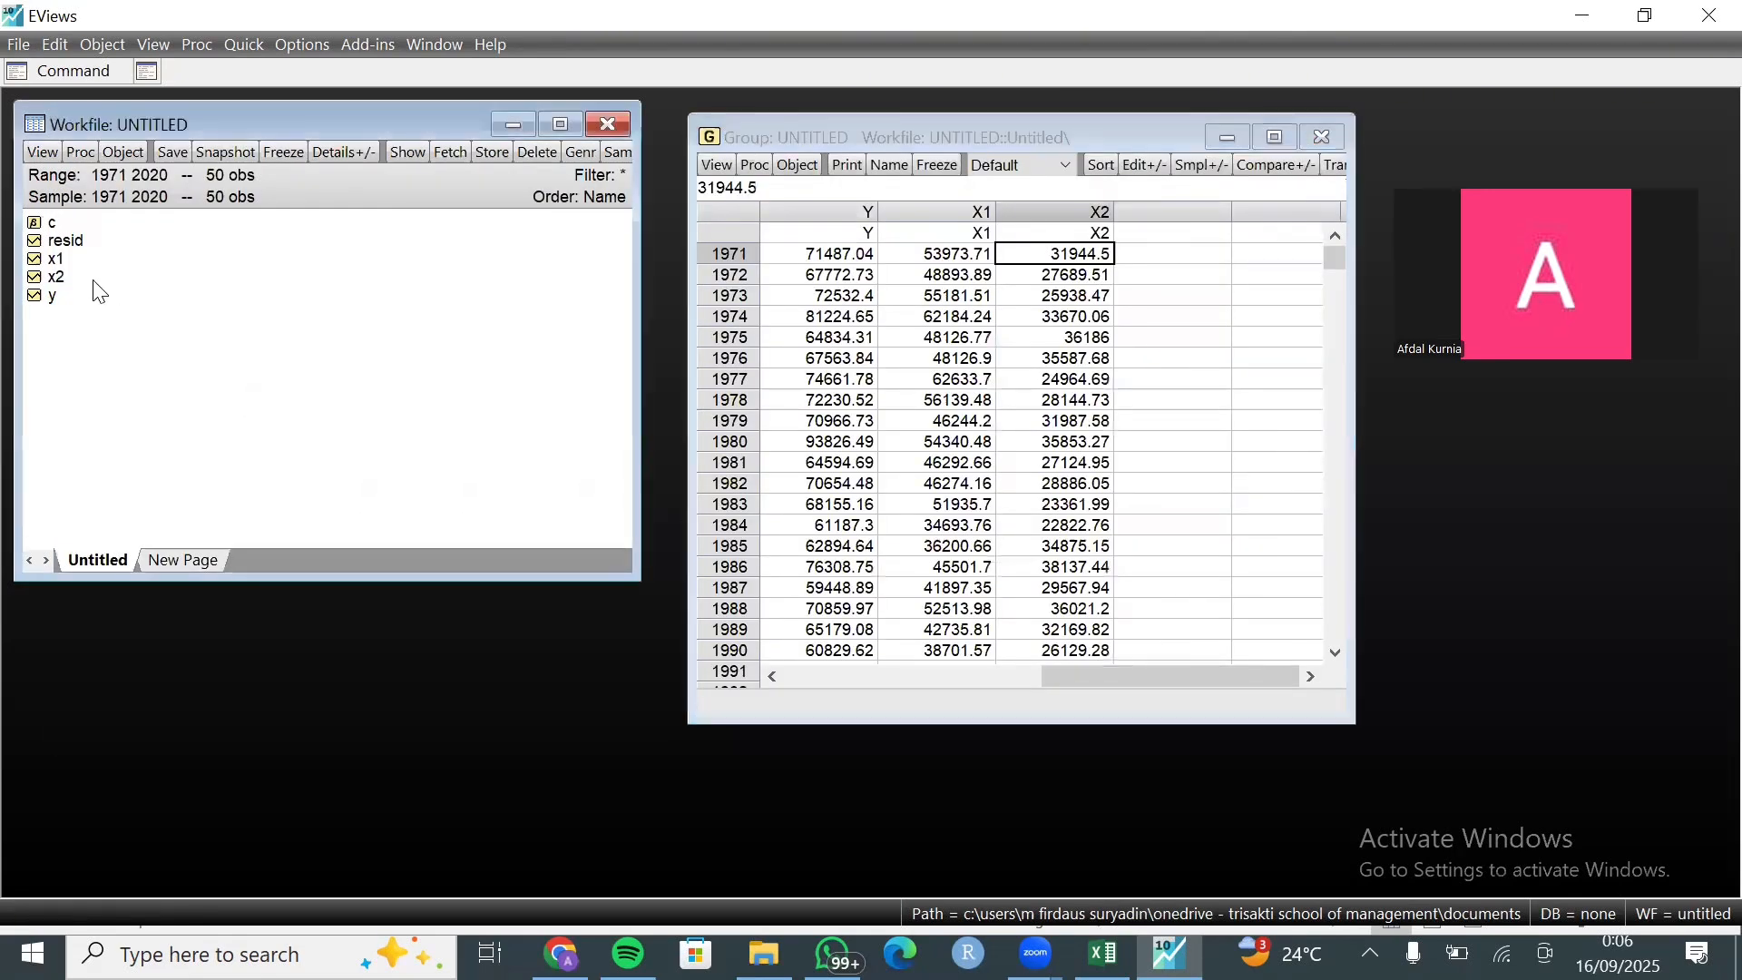
mouse_move(68, 242)
left_mouse_down()
mouse_move(125, 325)
mouse_move(109, 242)
mouse_move(102, 336)
mouse_move(72, 308)
mouse_move(97, 248)
left_mouse_up()
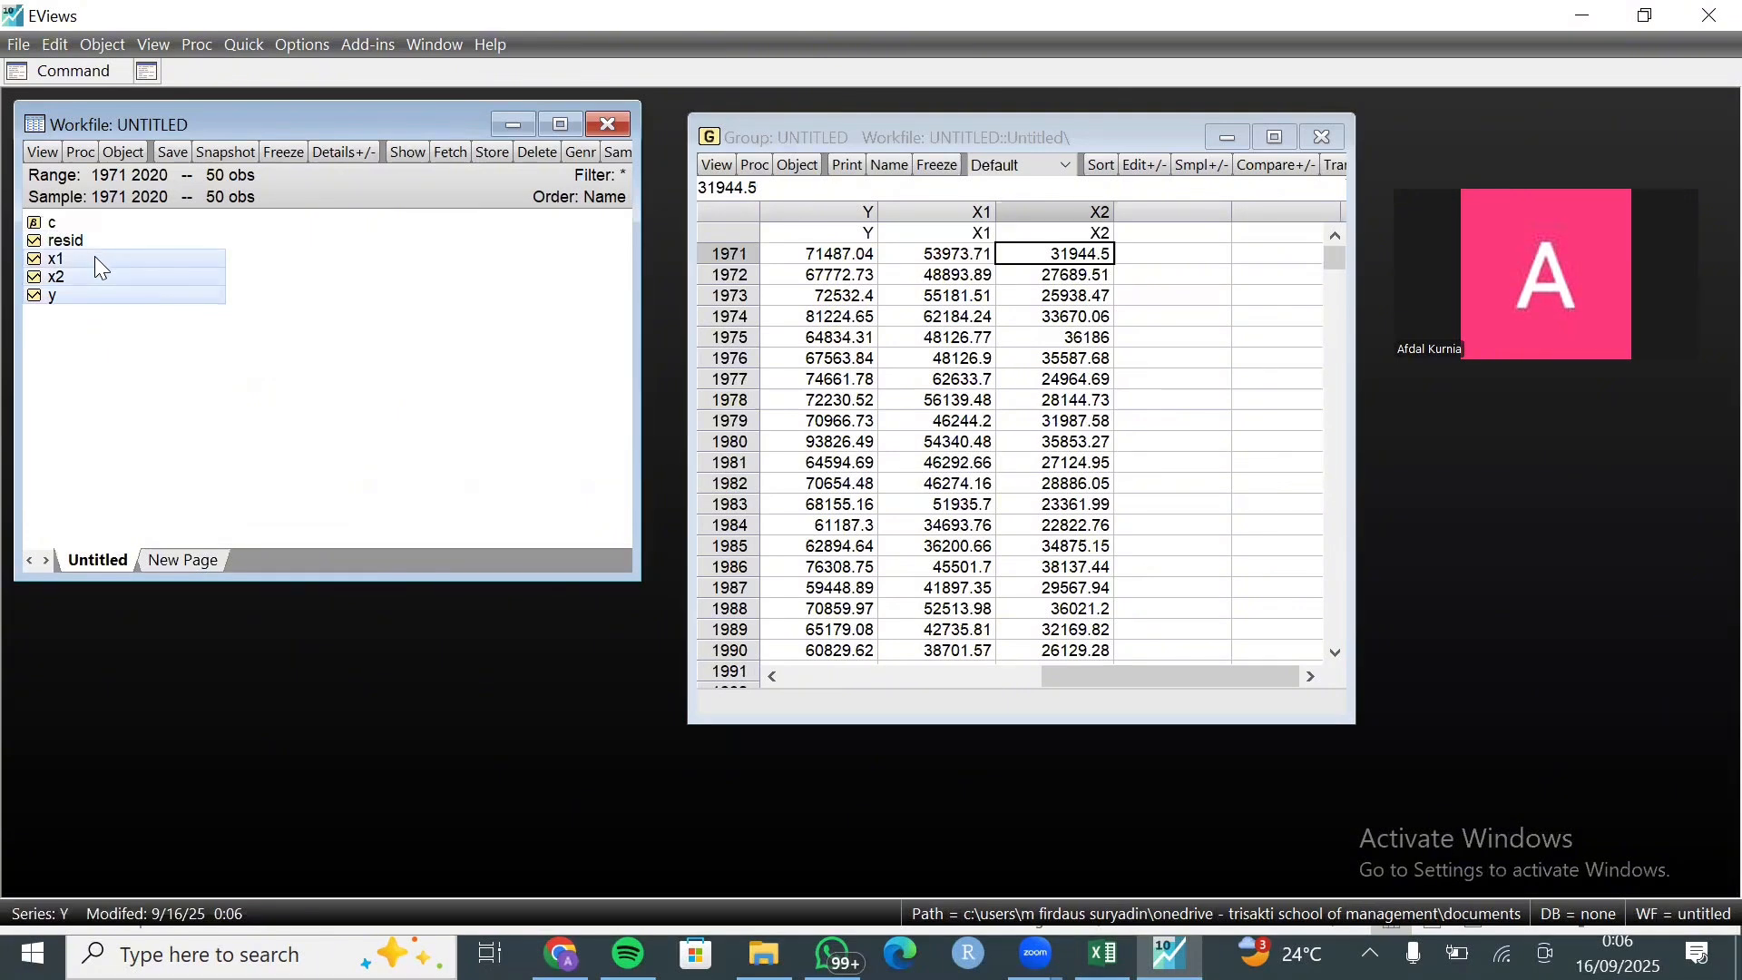
right_click(97, 261)
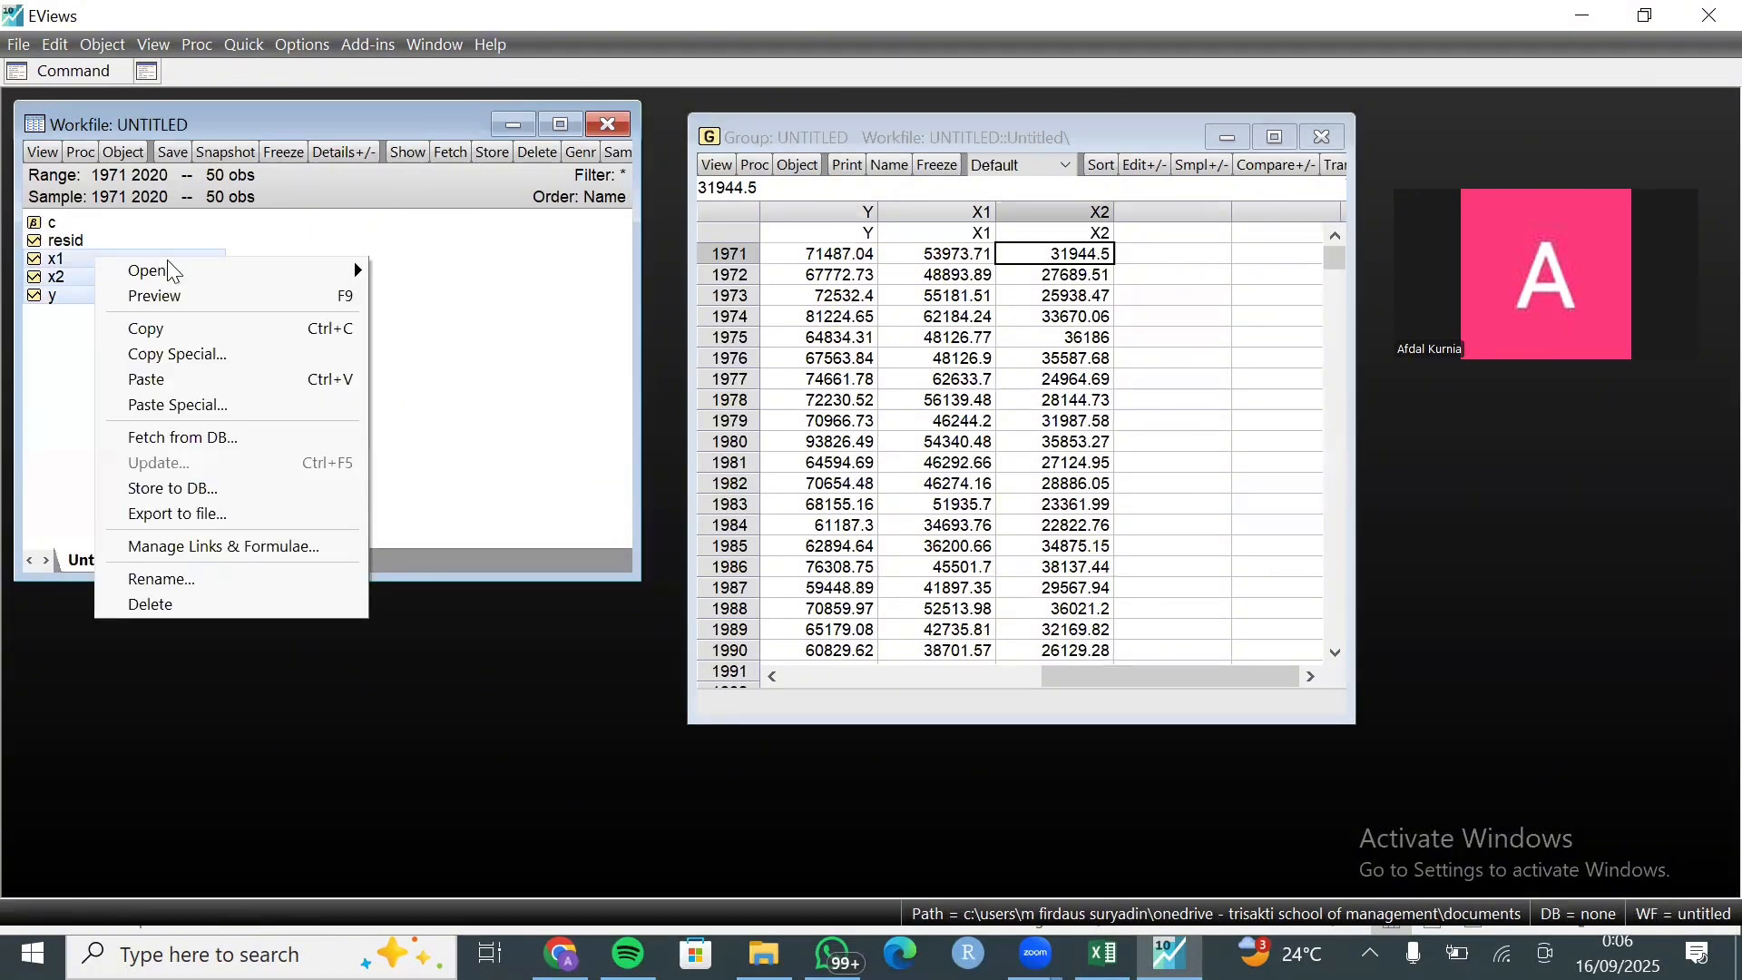
mouse_move(173, 272)
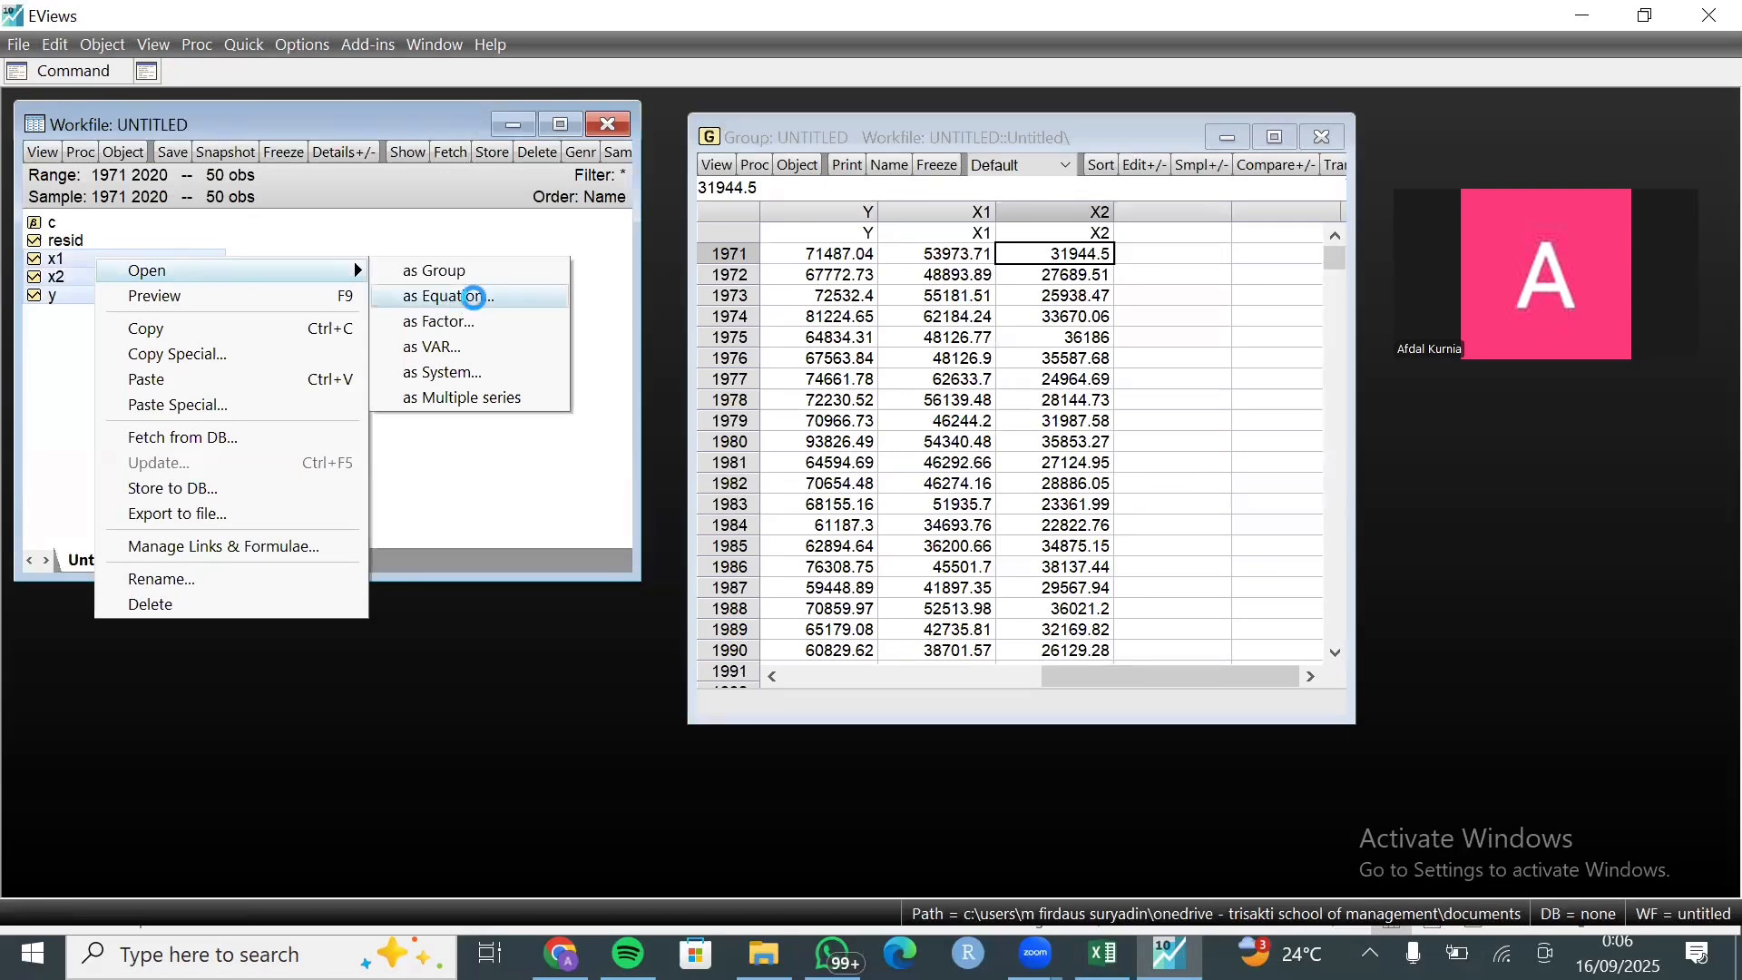
left_click(453, 296)
Step: Specify the equation as y c x2 x1 and estimate it by Least Squares over the sample 1971 2020
left_click(699, 354)
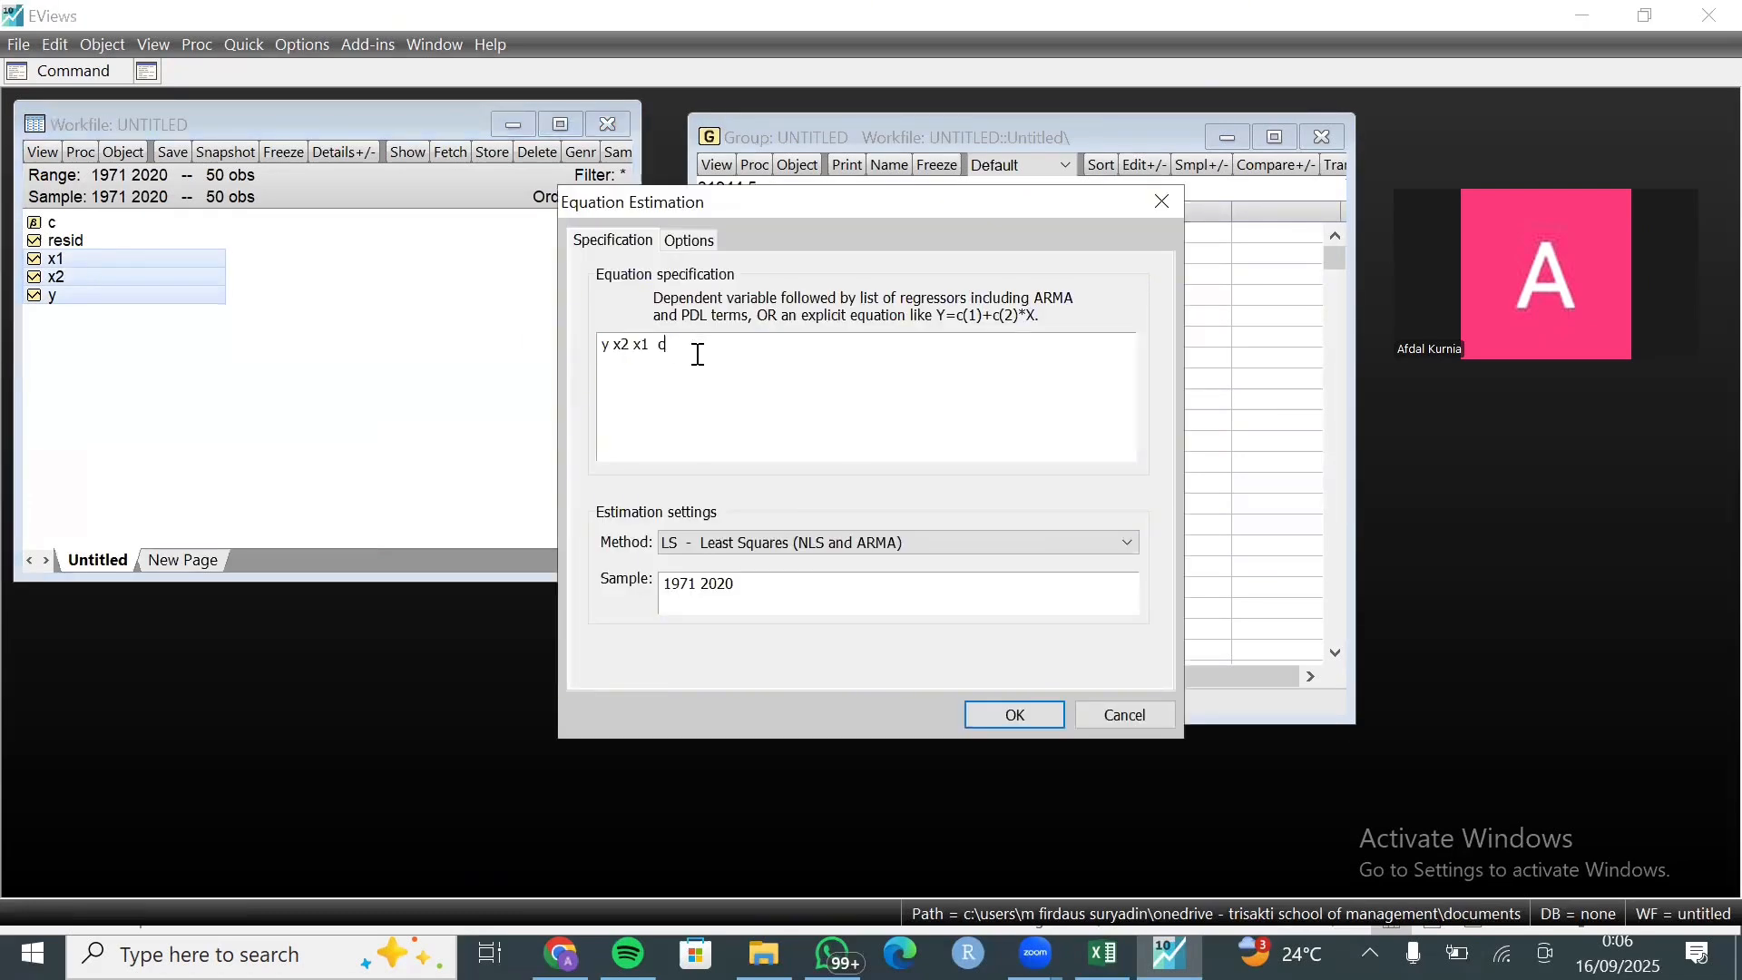
key("BackSpace")
left_click(610, 350)
type("c")
left_click(1020, 717)
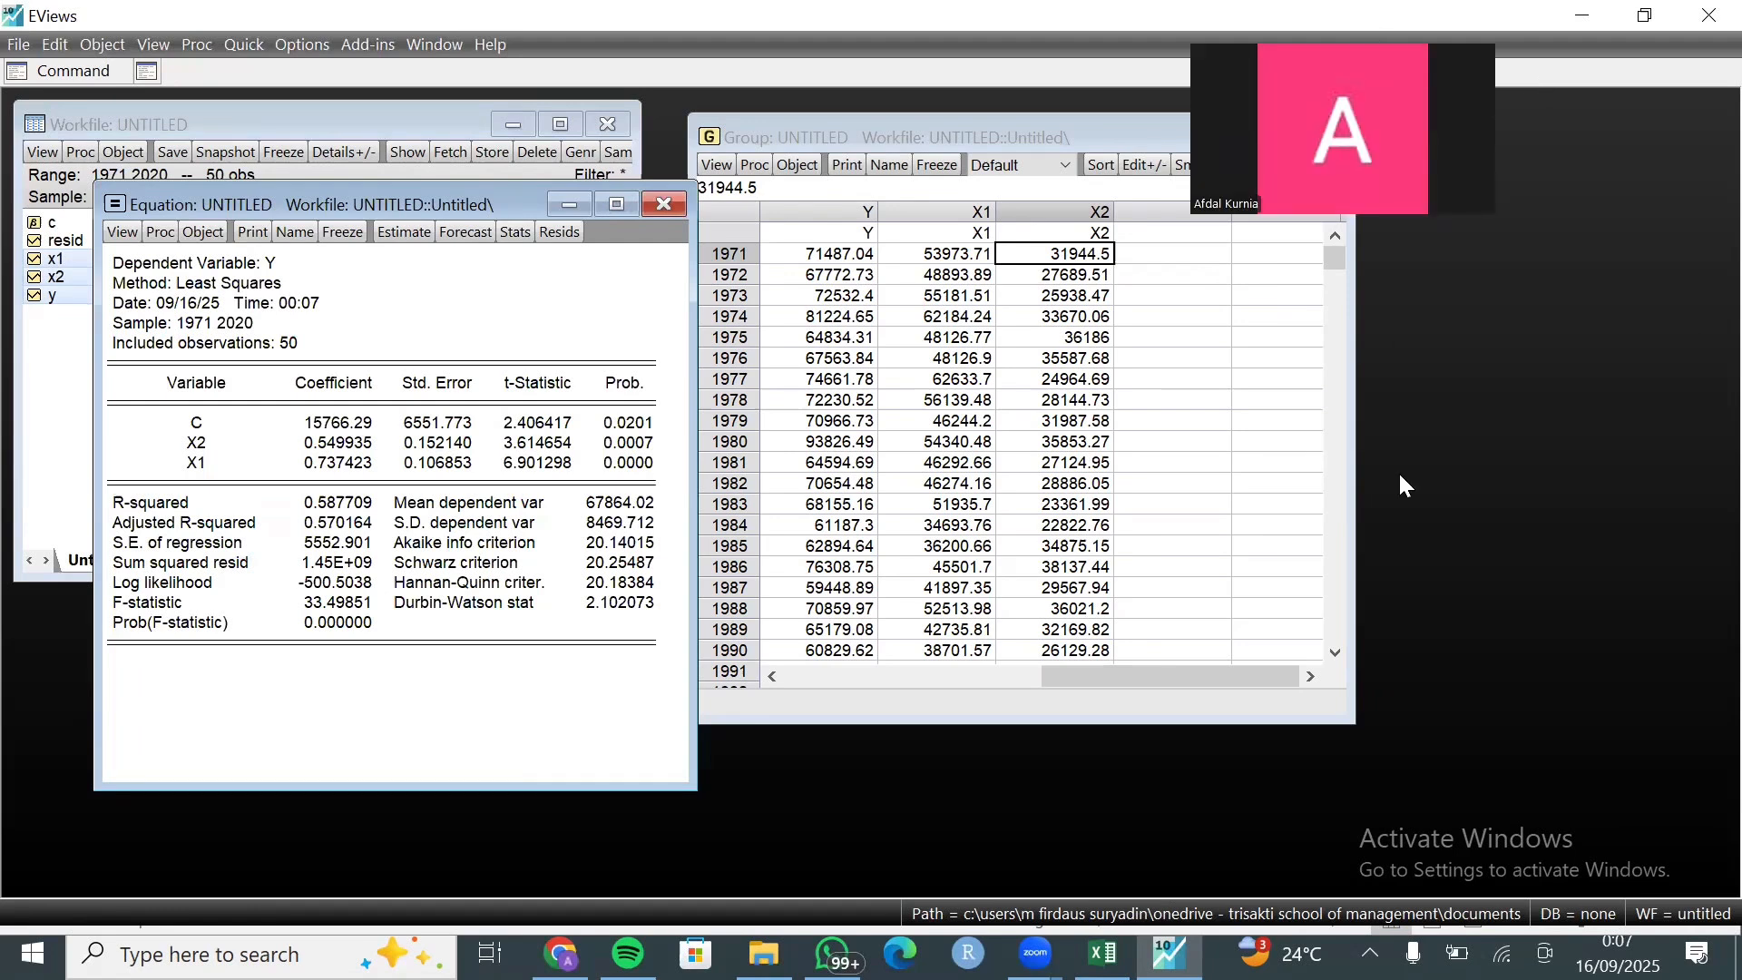
Step: Minimize the open program windows to clear the desktop
left_click(1573, 19)
left_click(1573, 17)
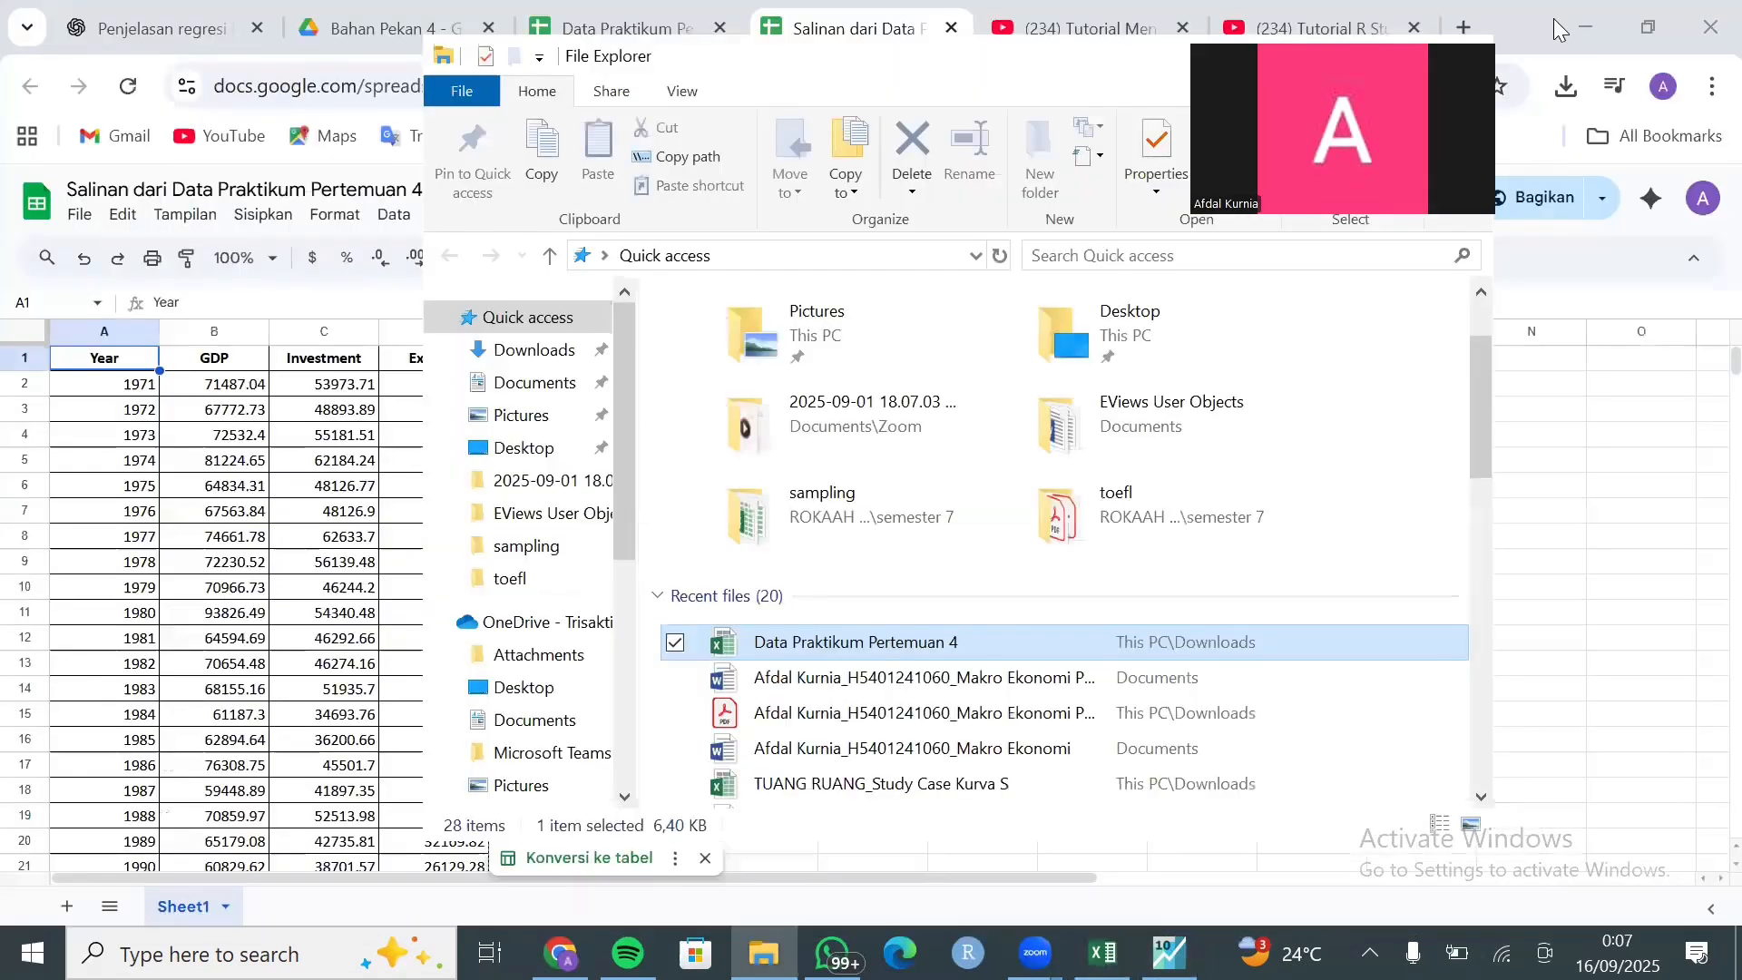
left_click(1579, 23)
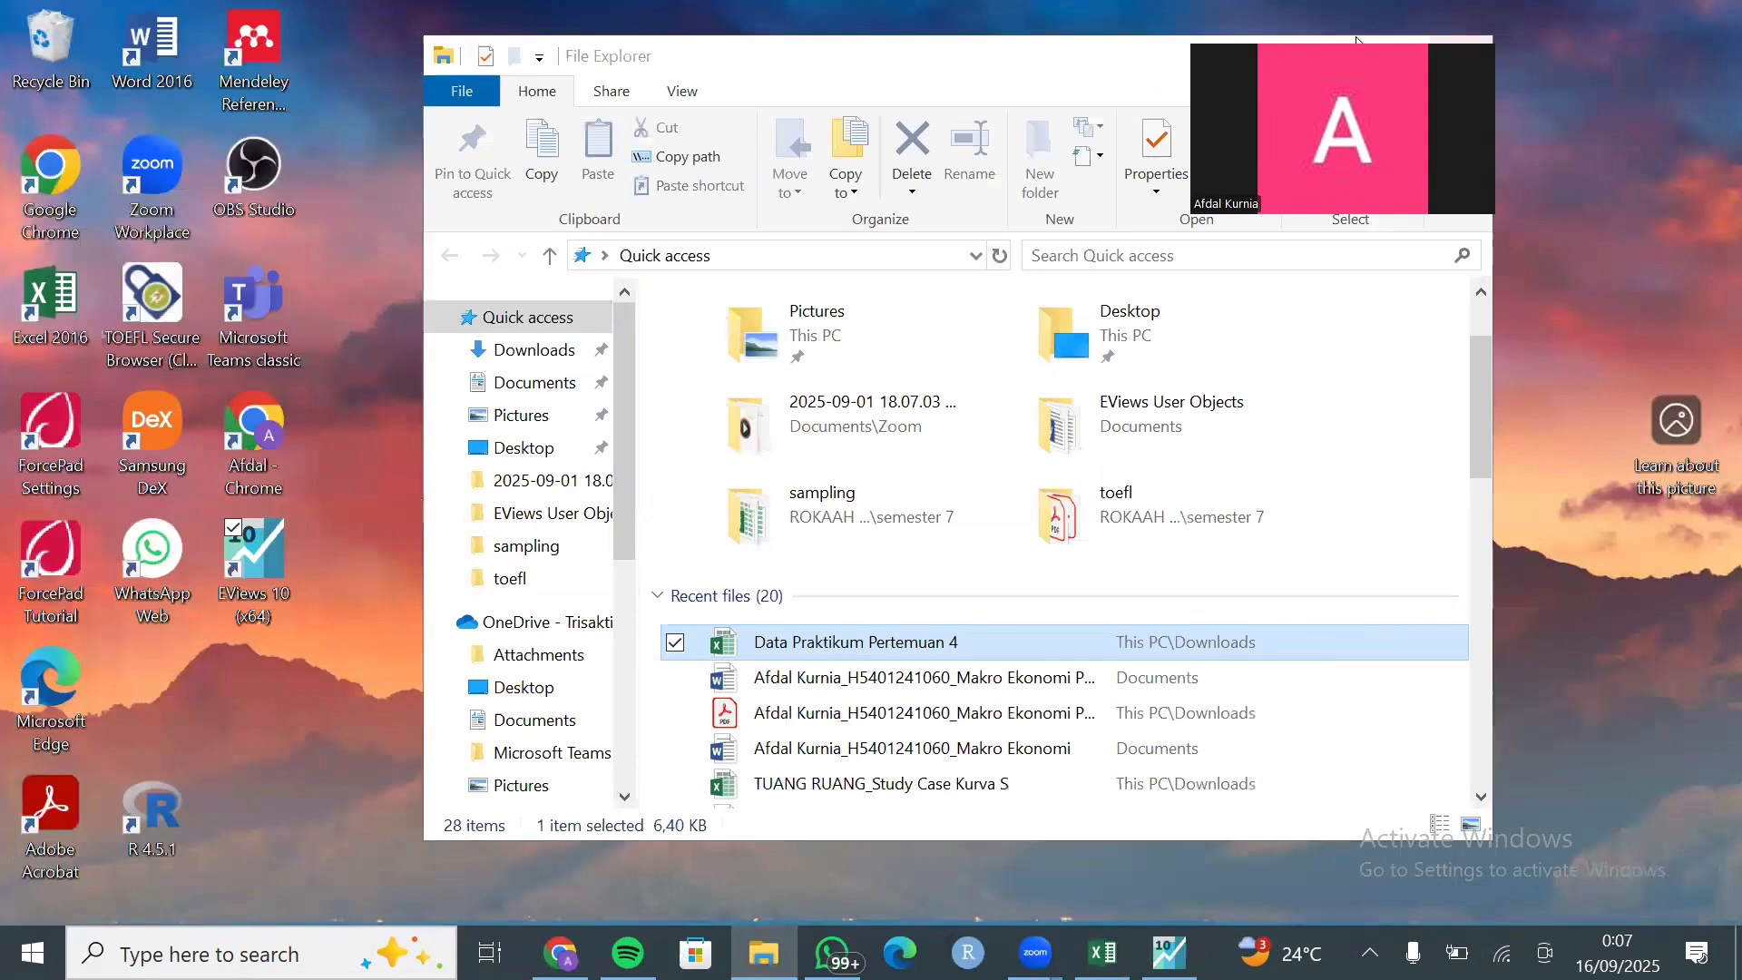
left_click(1334, 56)
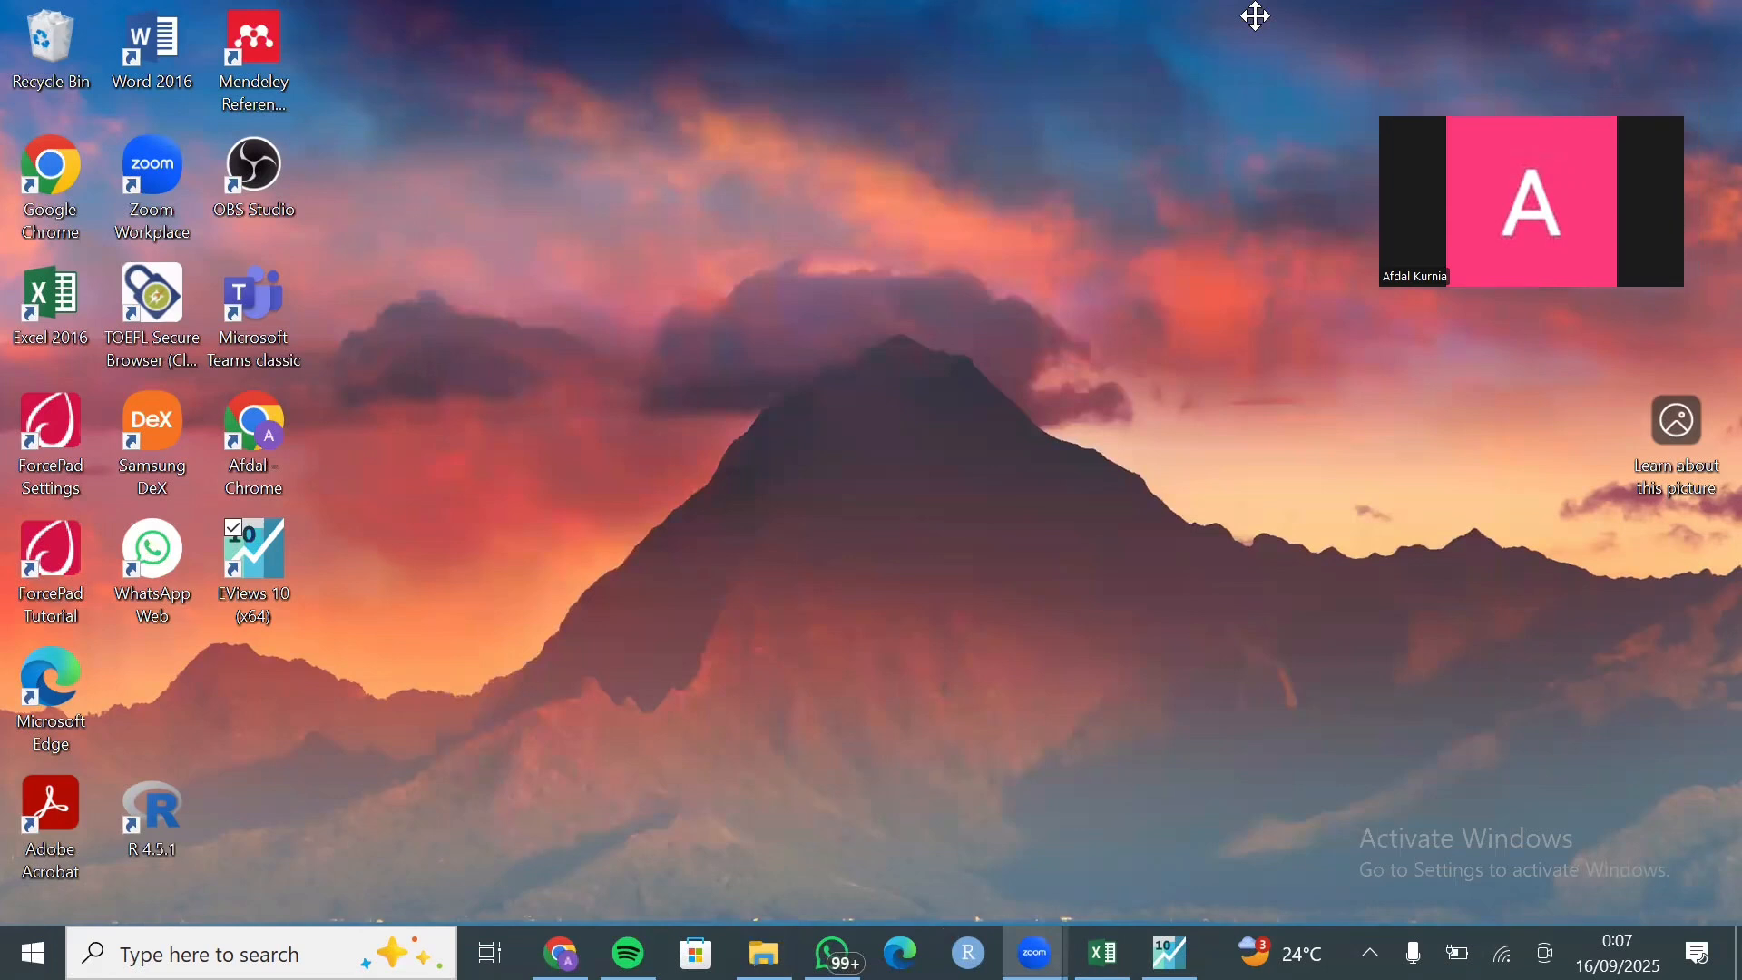
left_click_drag(1256, 16, 1256, 9)
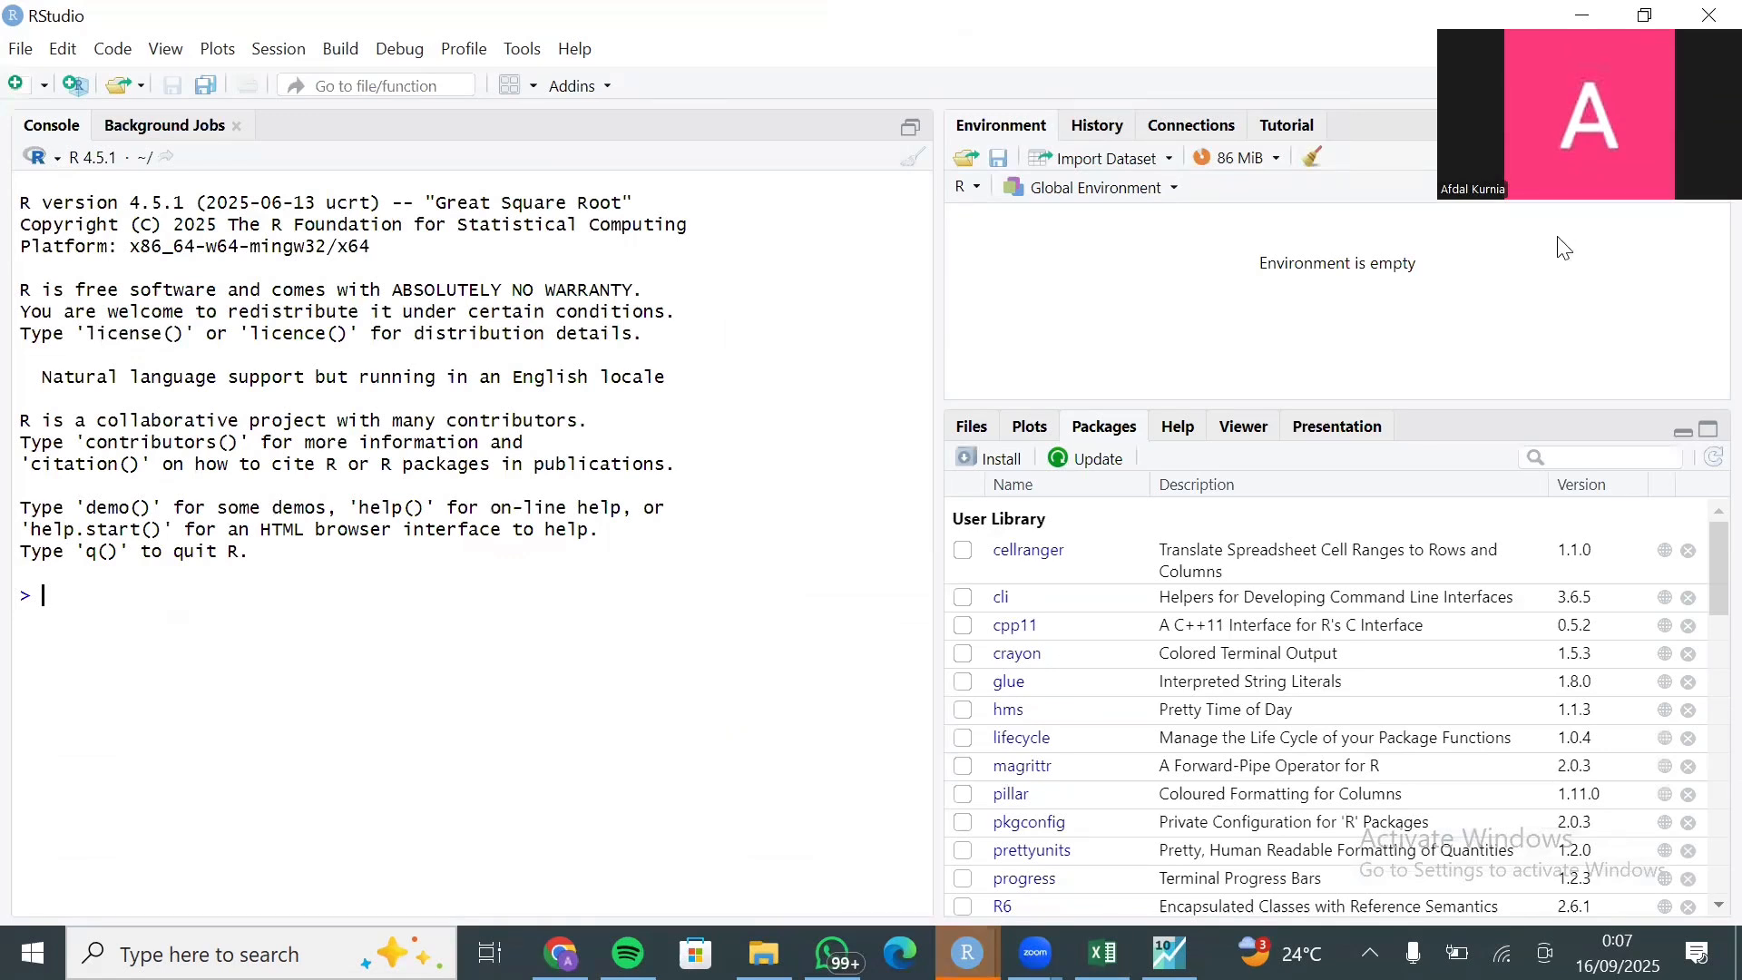
Step: Start an Excel dataset import in RStudio and choose the file Data Praktikum Pertemuan 4 from the recent files
left_click(1133, 160)
left_click(1133, 263)
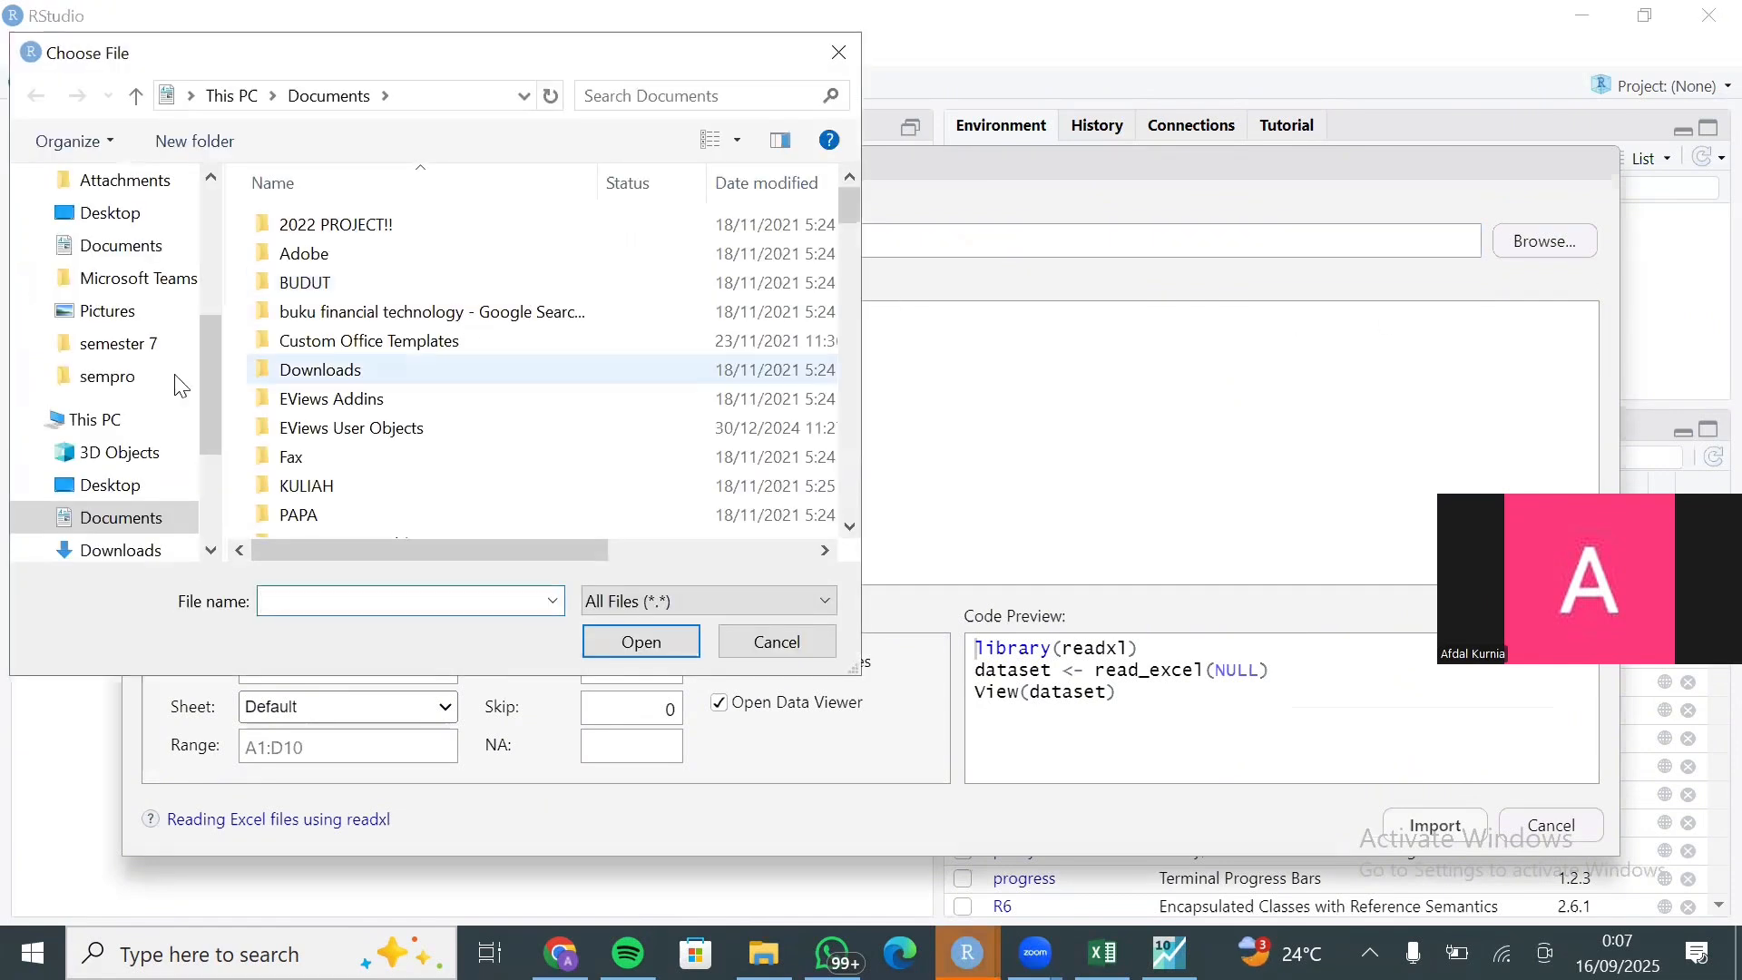
scroll(397, 371, "down", 7)
scroll(116, 273, "up", 4)
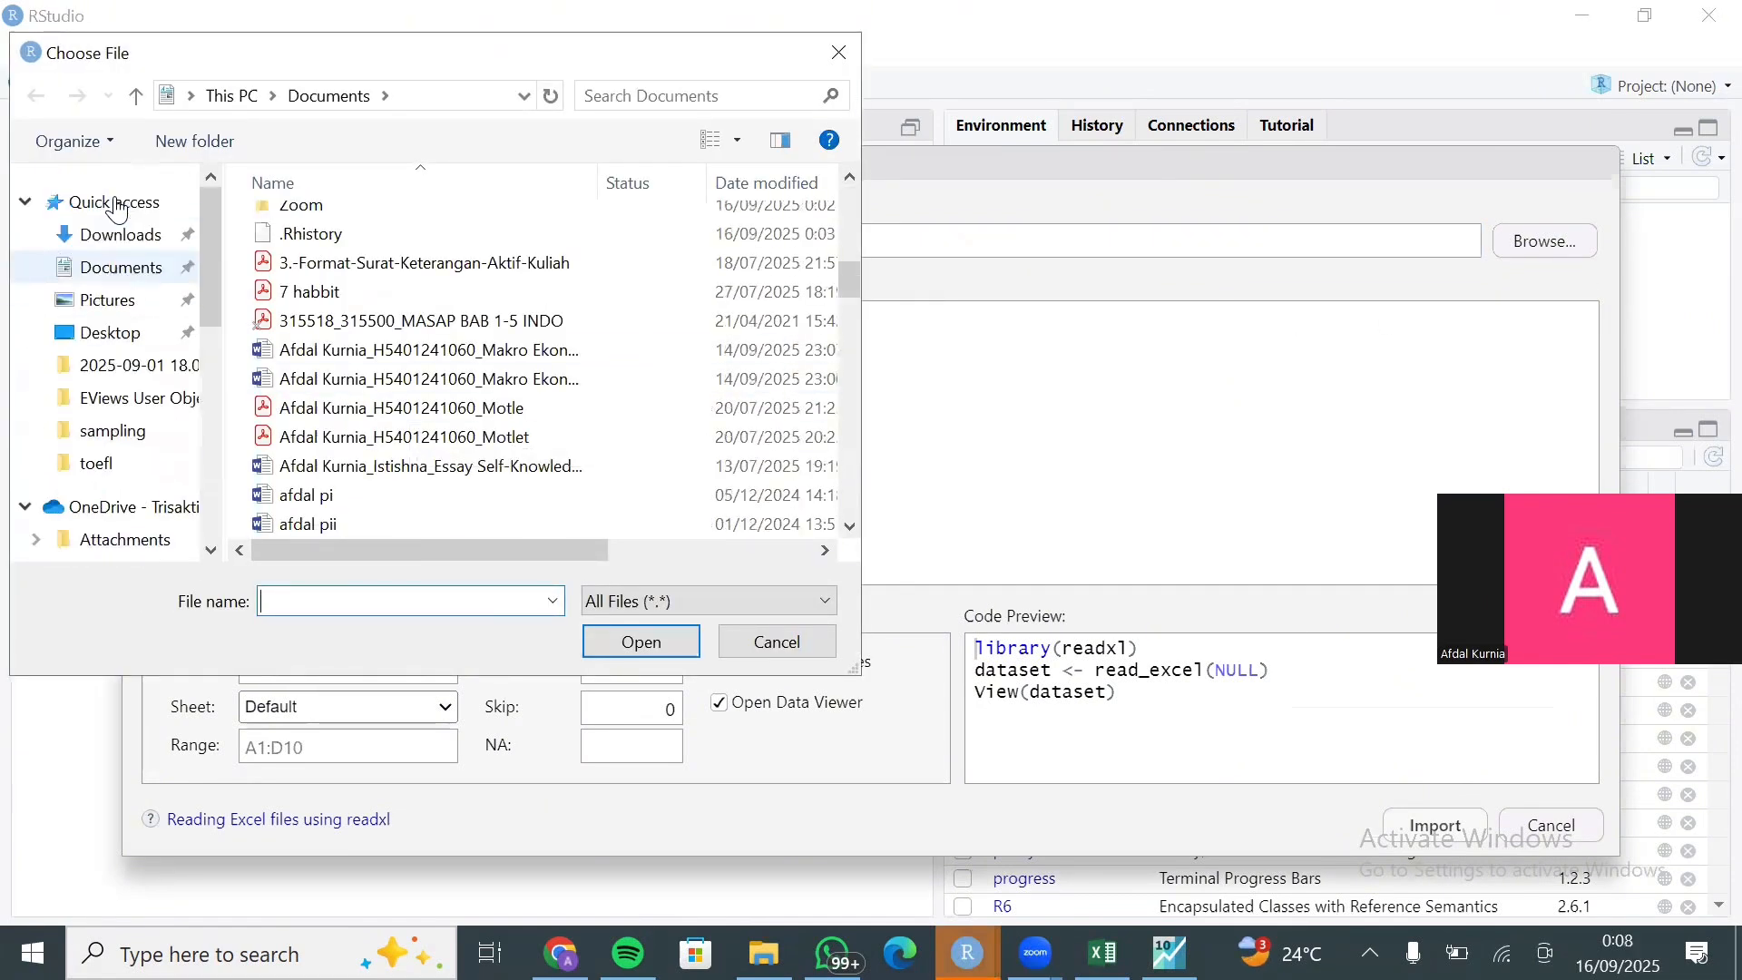
left_click(117, 205)
scroll(495, 386, "down", 5)
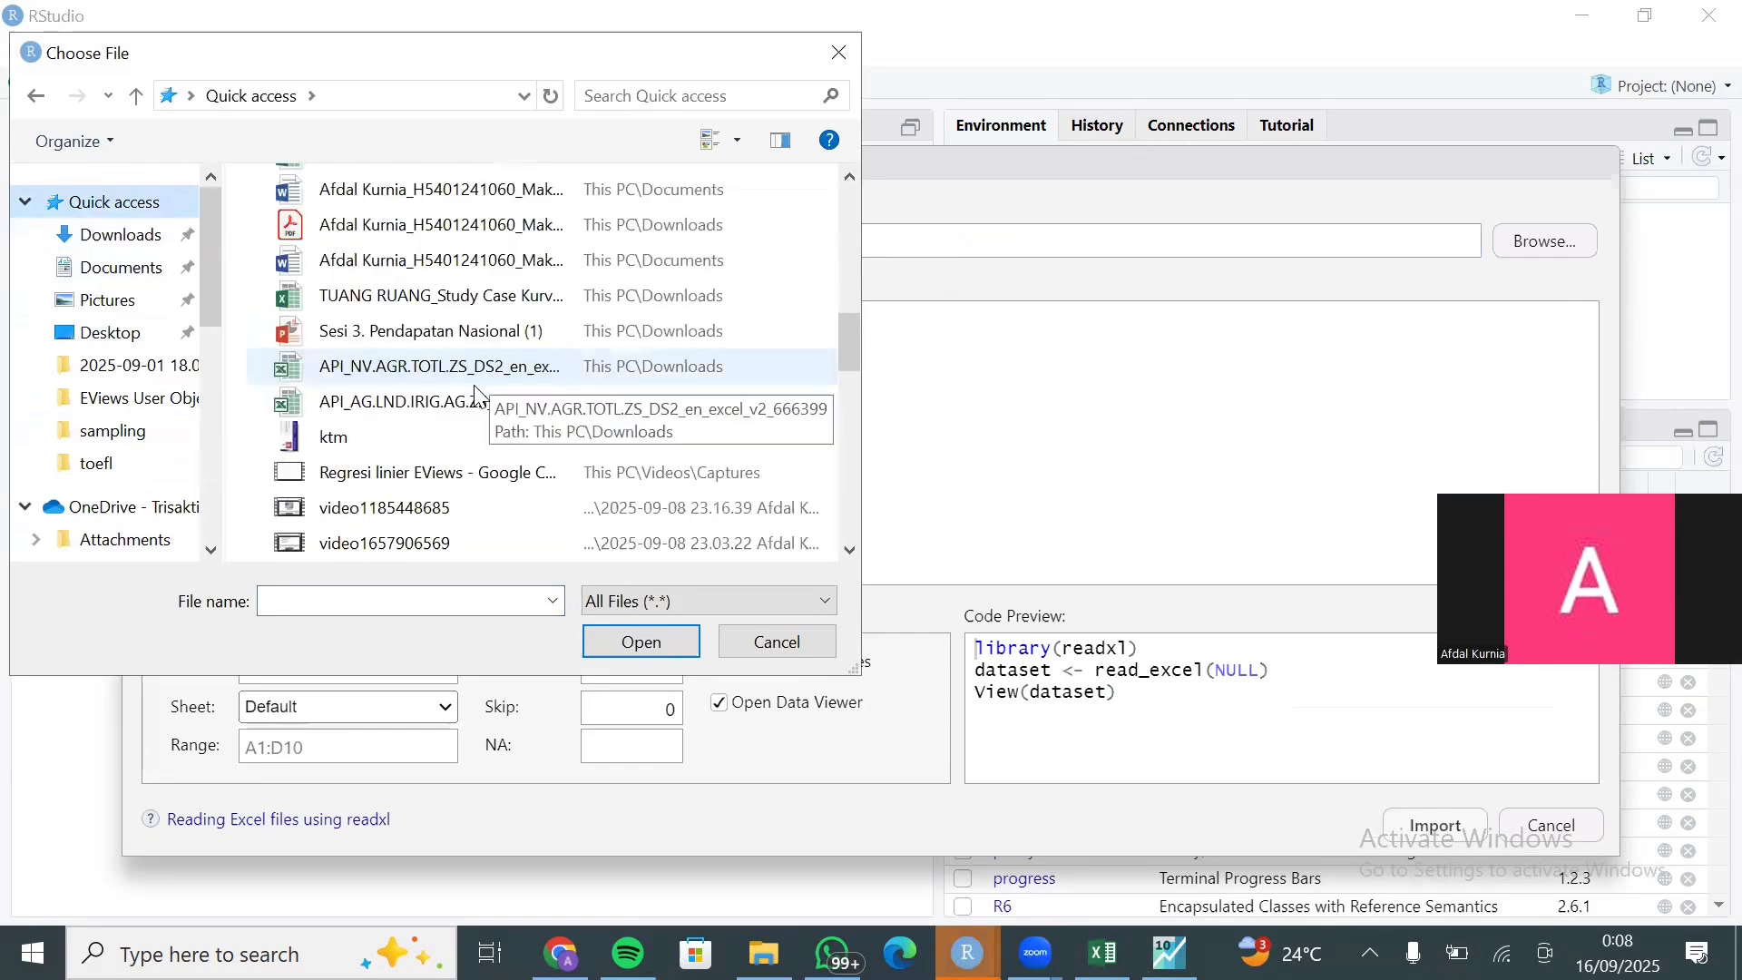
scroll(481, 399, "up", 3)
double_click(449, 332)
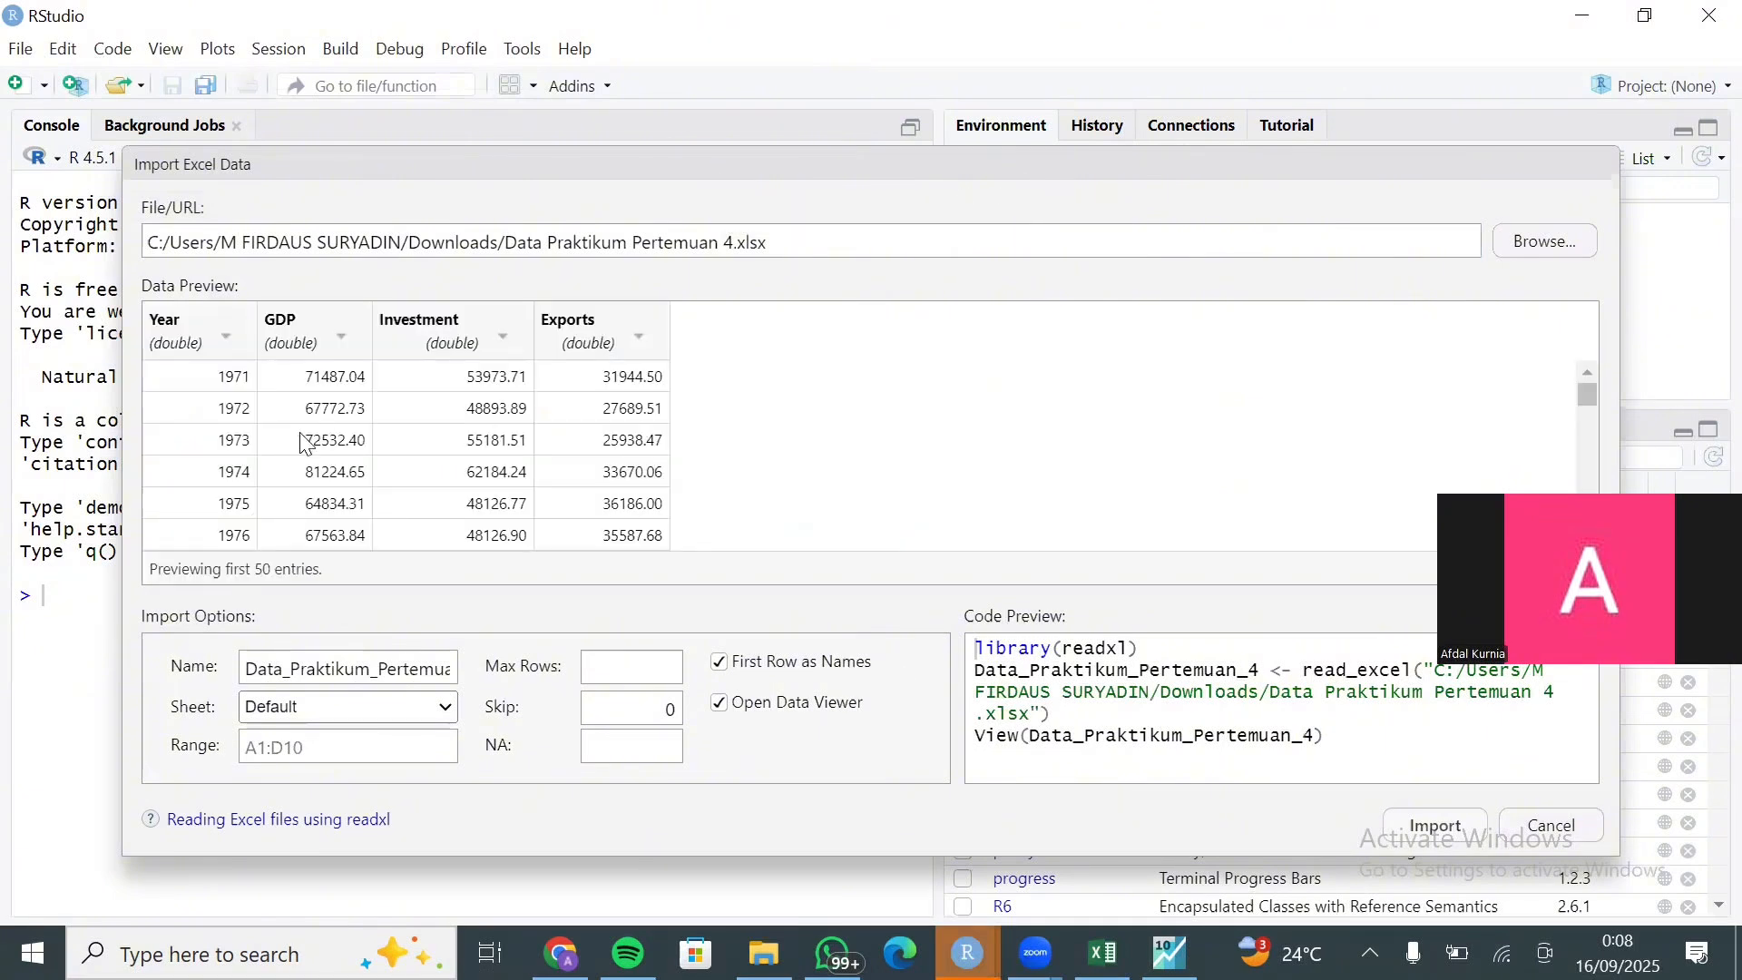
Step: Set the Year column to be skipped and import the dataset
scroll(458, 442, "down", 3)
scroll(458, 442, "up", 3)
left_click(226, 338)
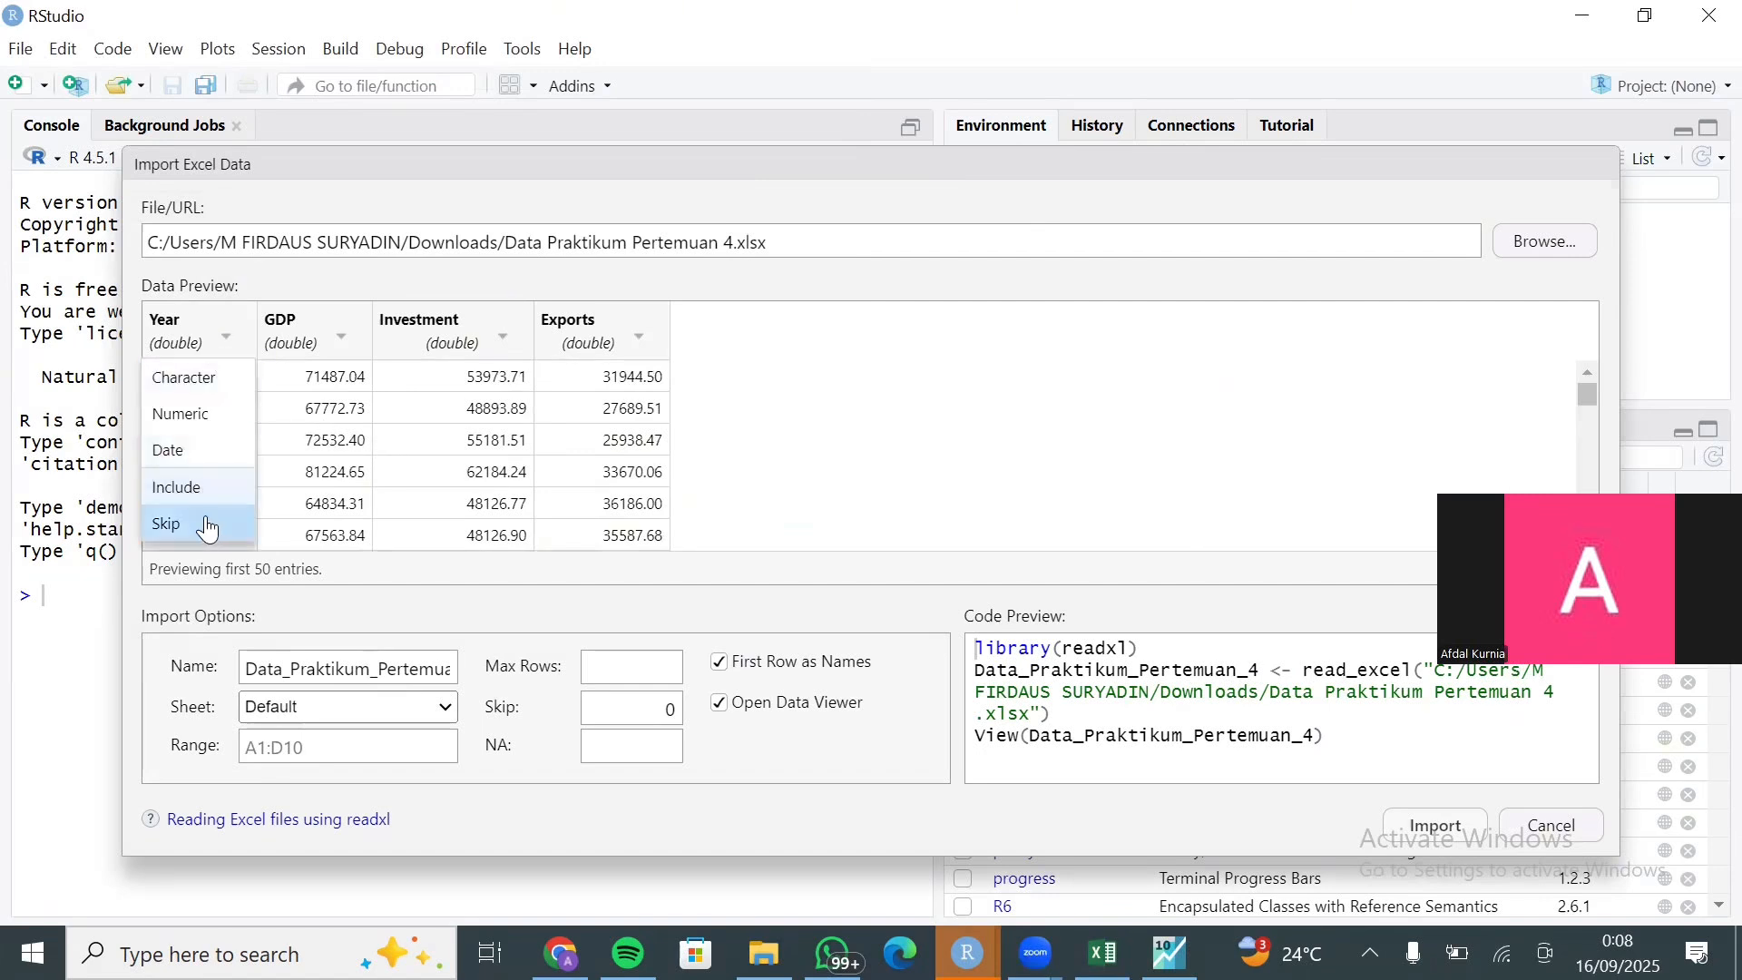
left_click(173, 523)
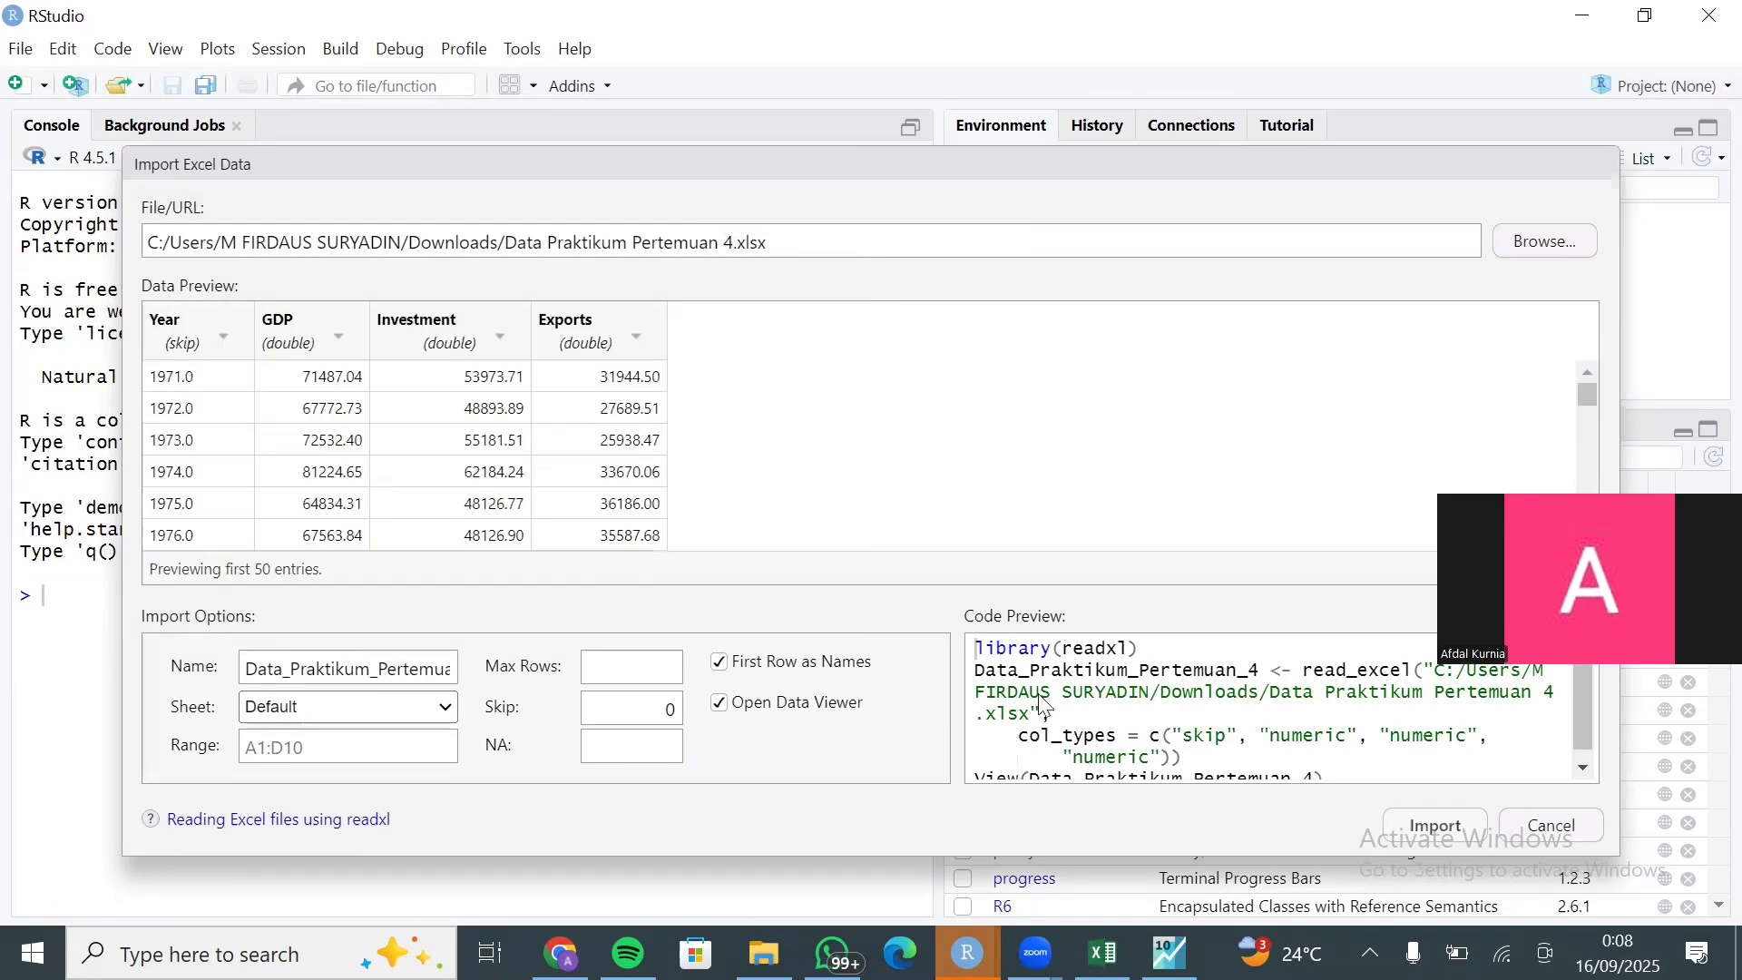
left_click(1418, 829)
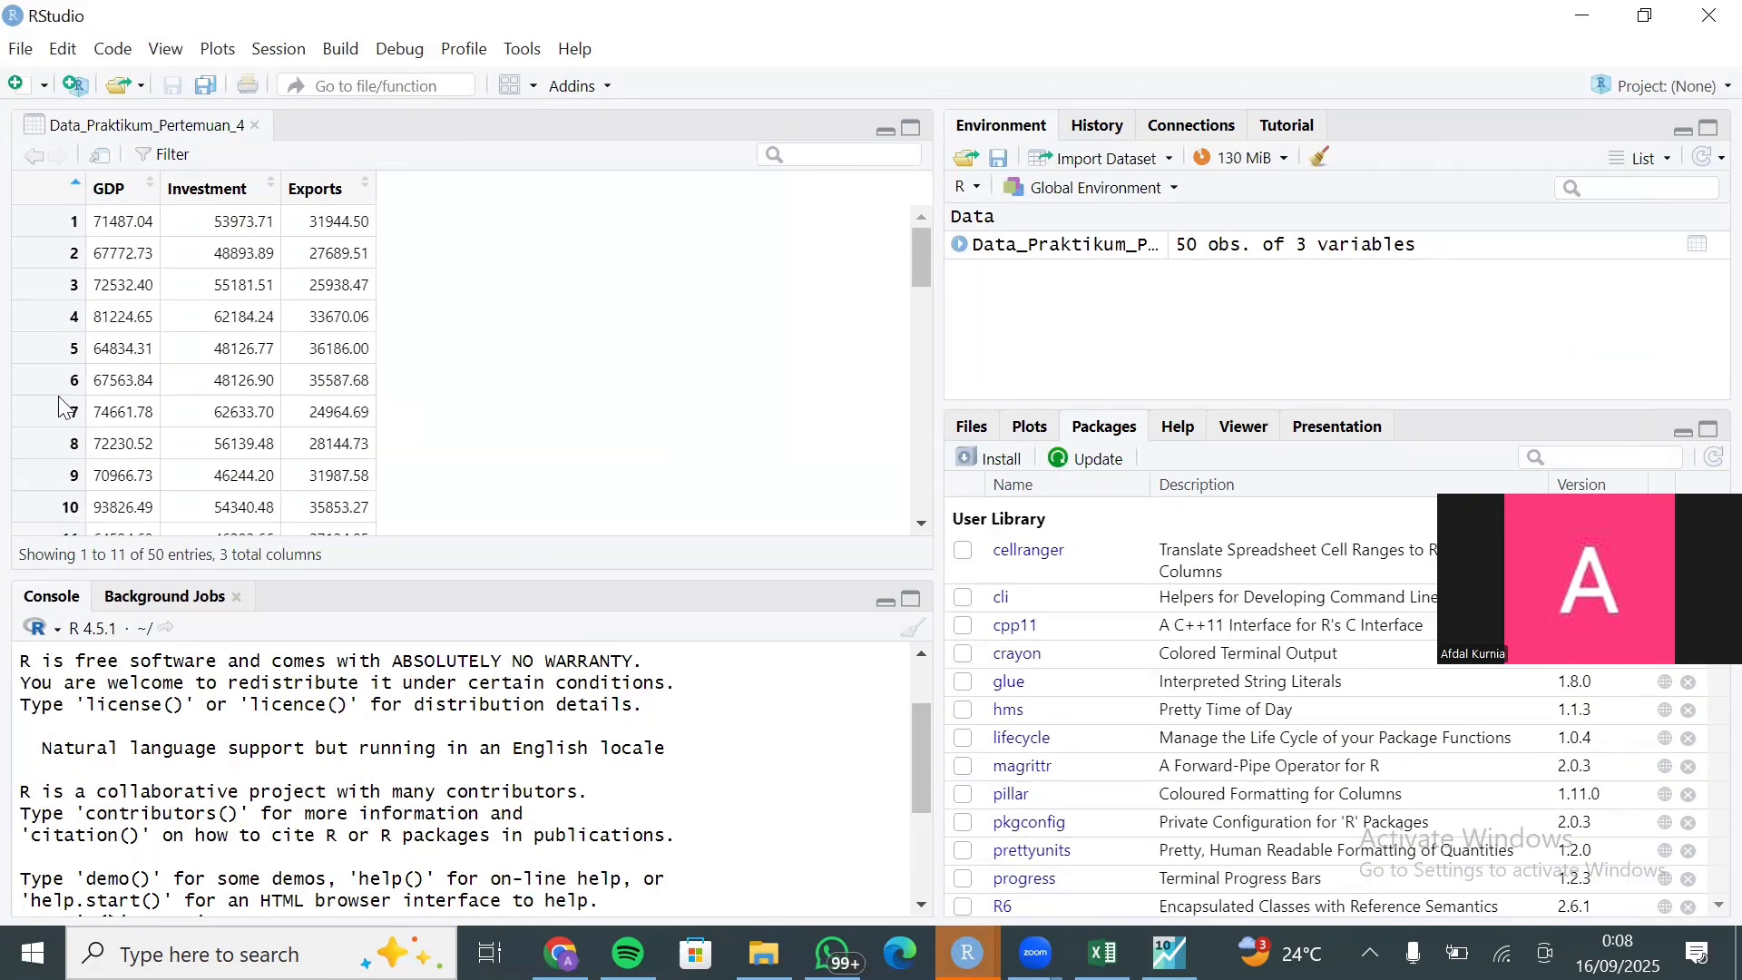
Step: Create a new blank R script in RStudio
left_click(19, 51)
mouse_move(385, 65)
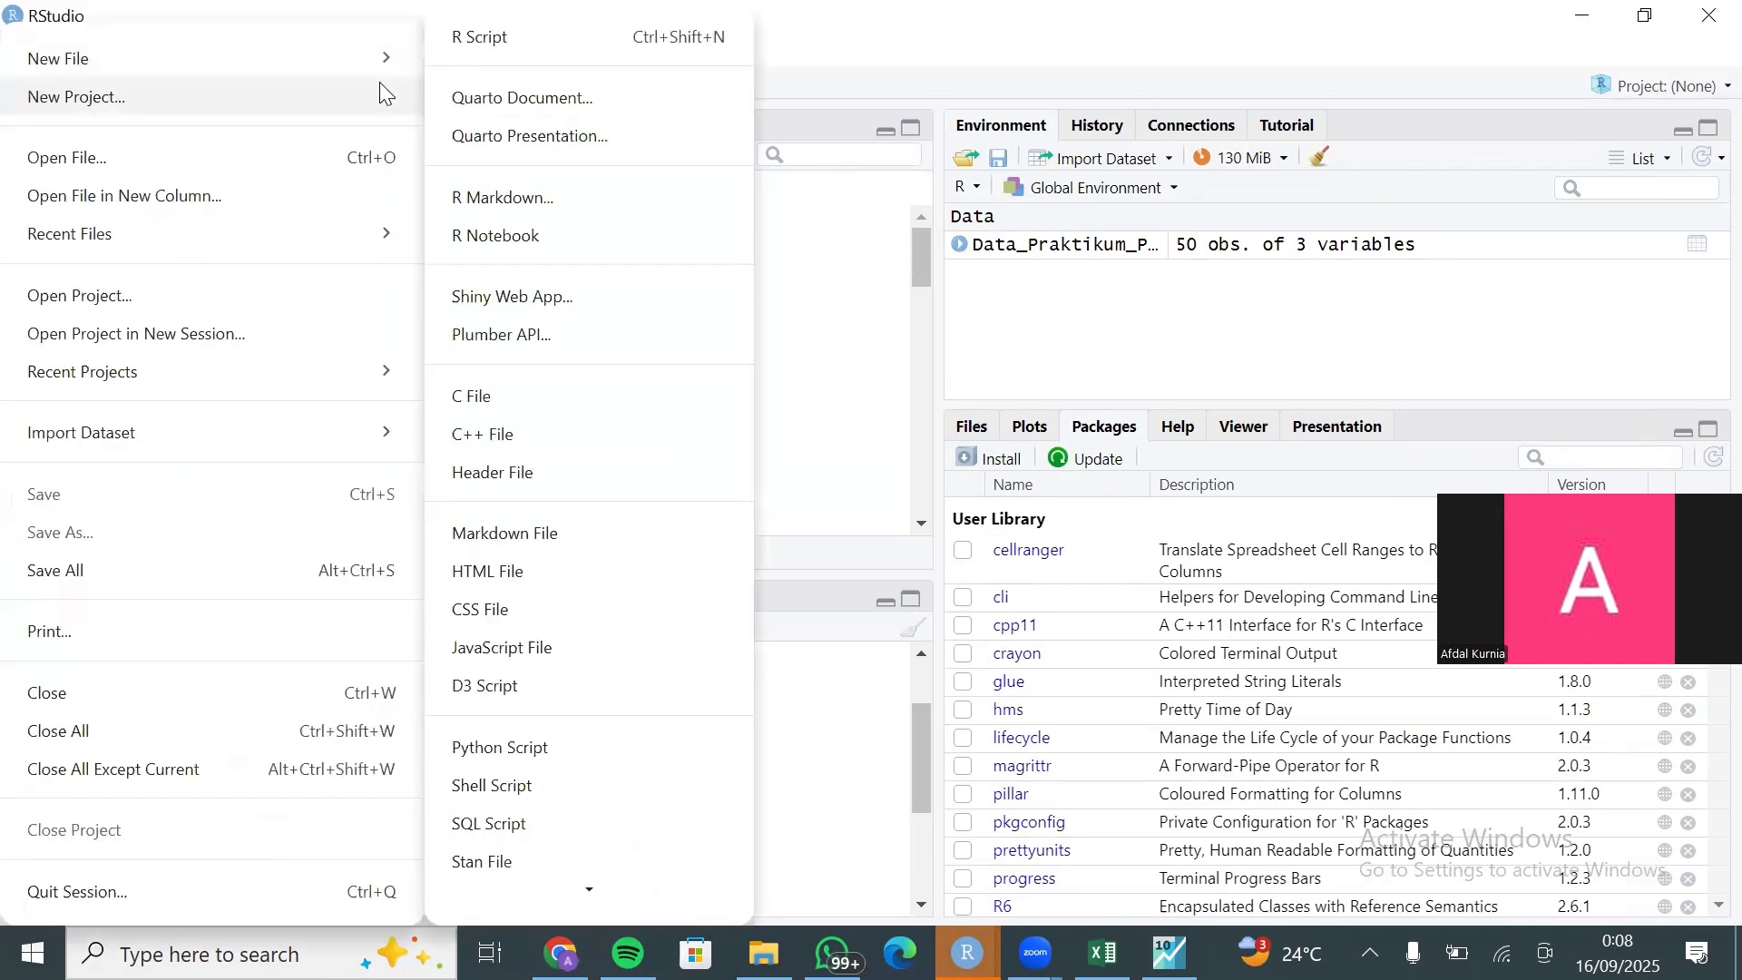
left_click(487, 54)
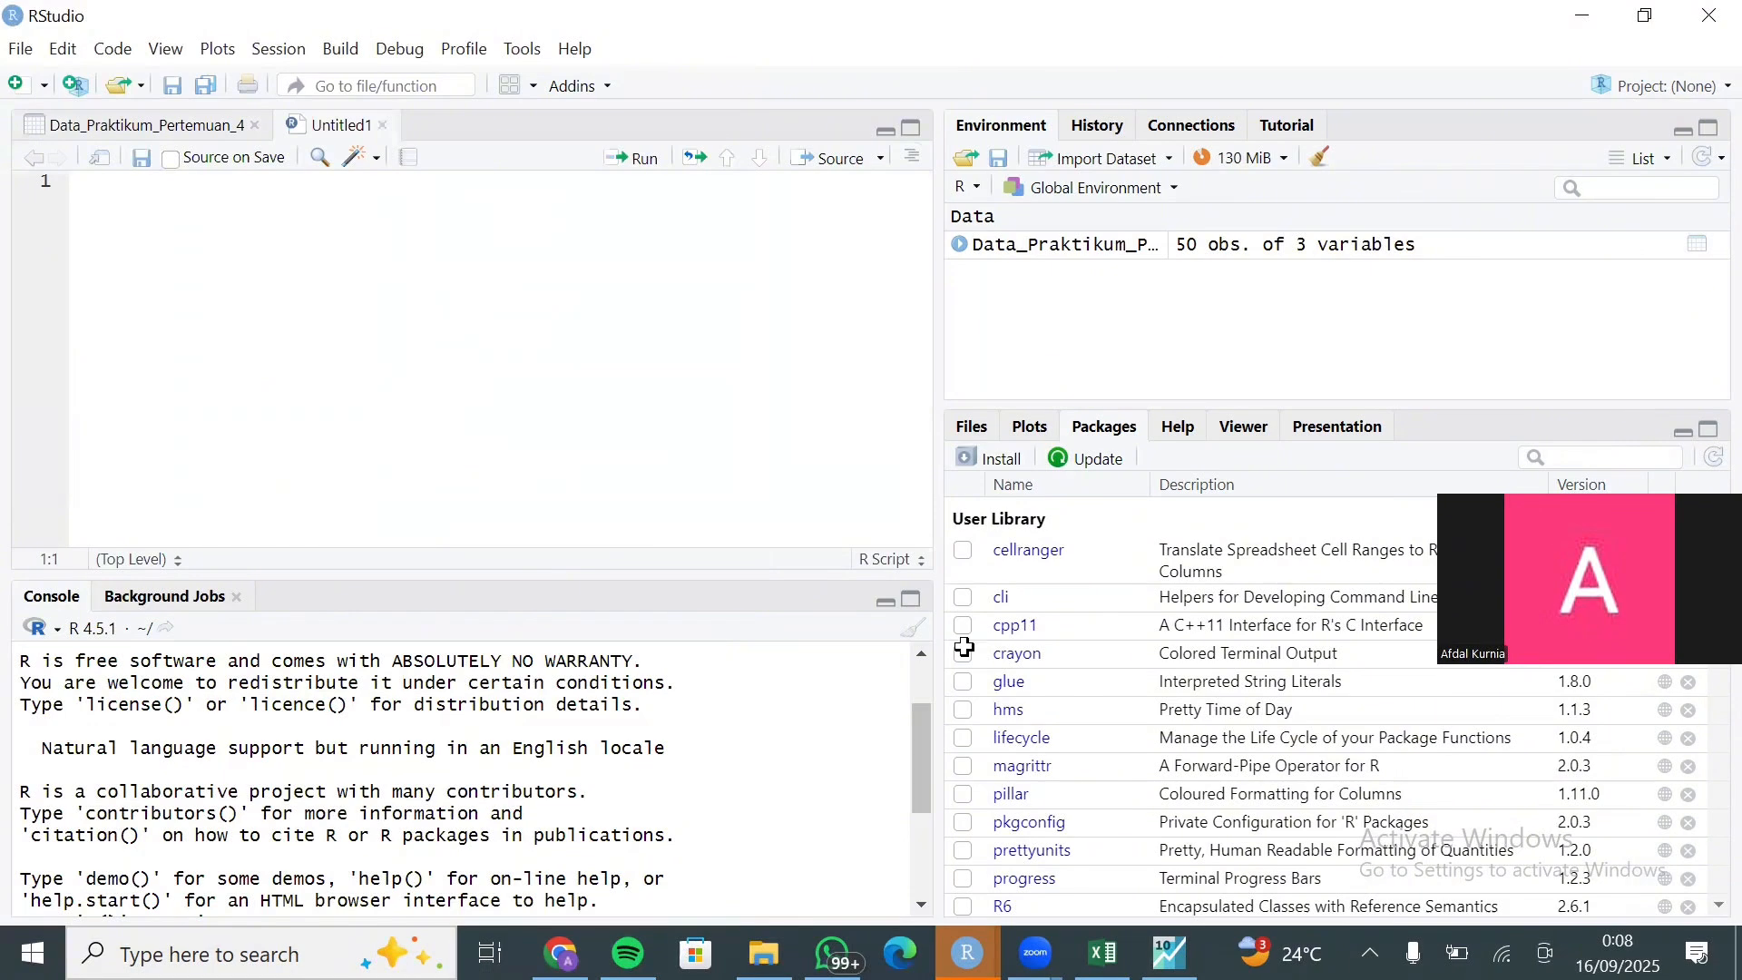
Step: Copy the lm and summary commands for ModelRegBerganda from cell I64 in Excel and paste them into the new RStudio script
key("alt+Tab")
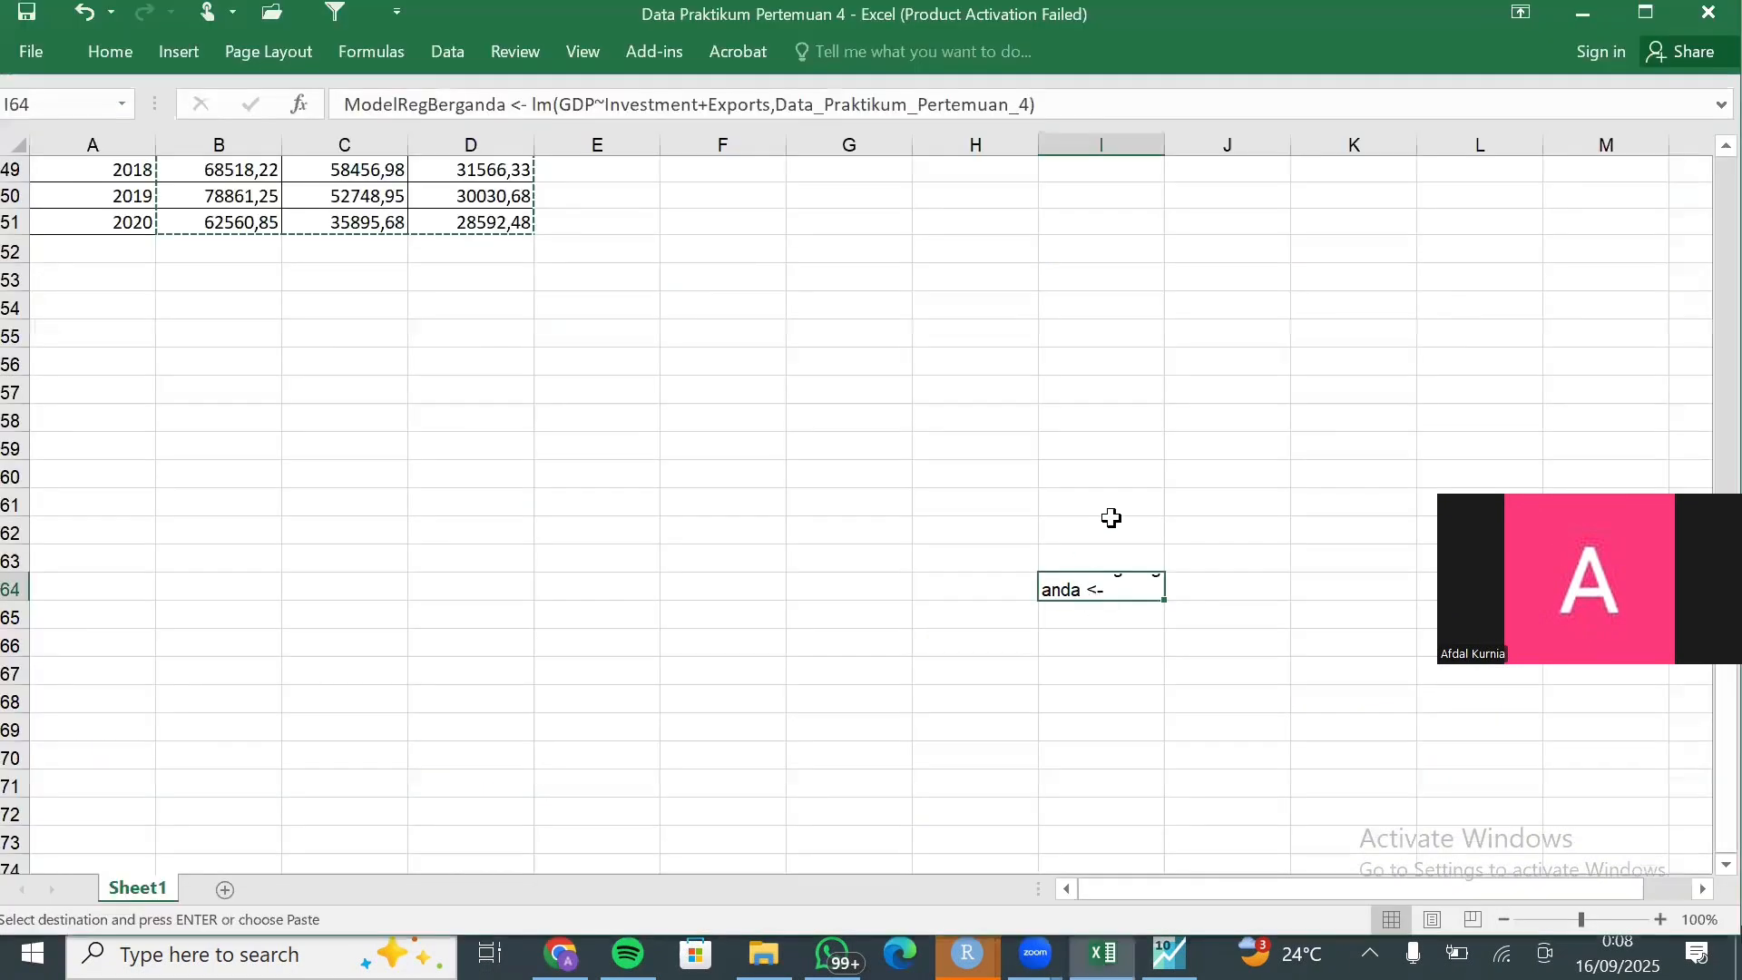
left_click(1160, 113)
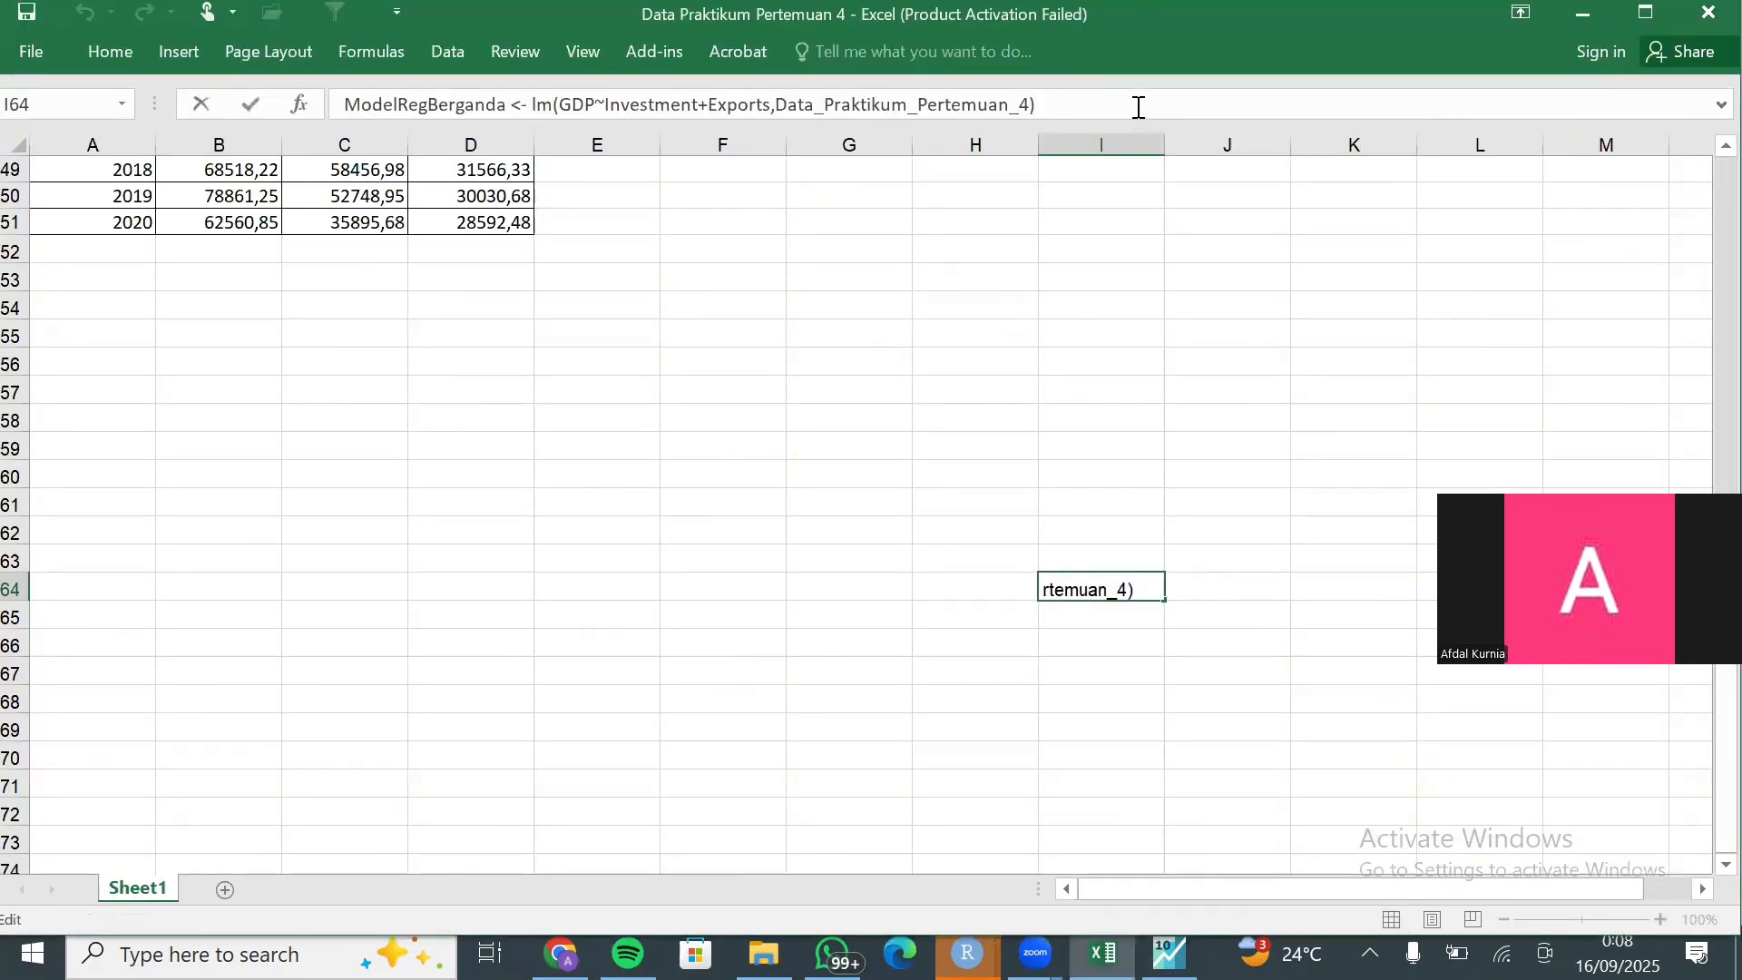
double_click(1117, 586)
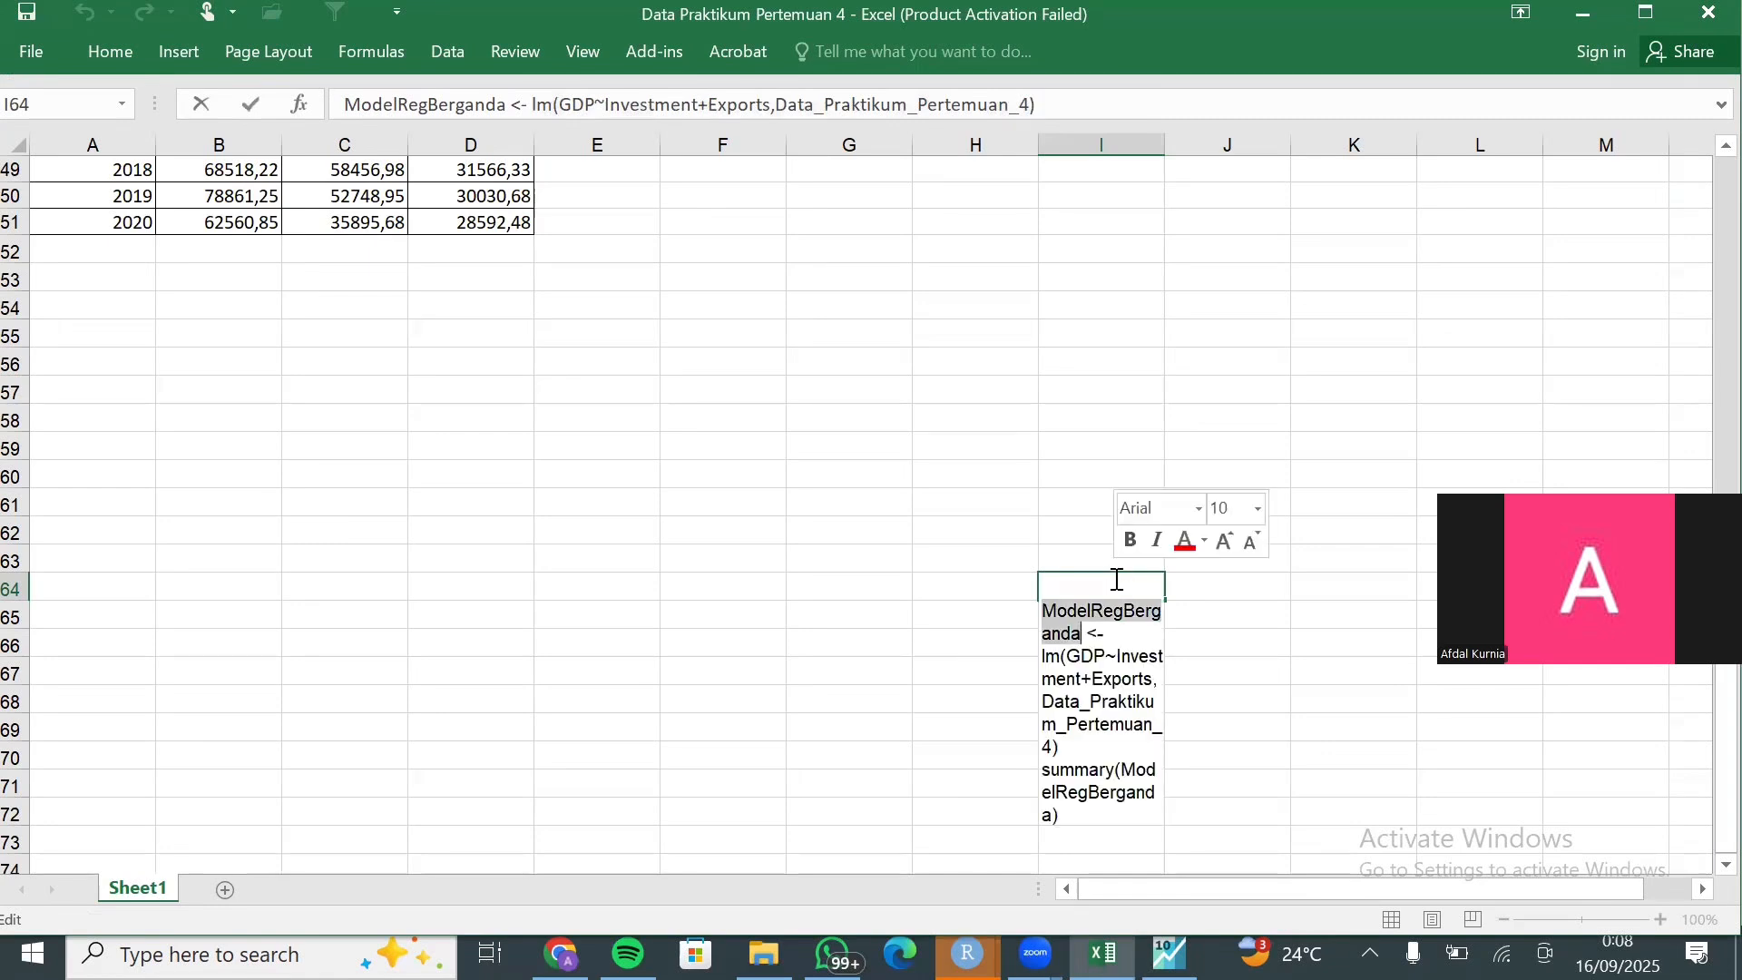
left_click(1092, 671)
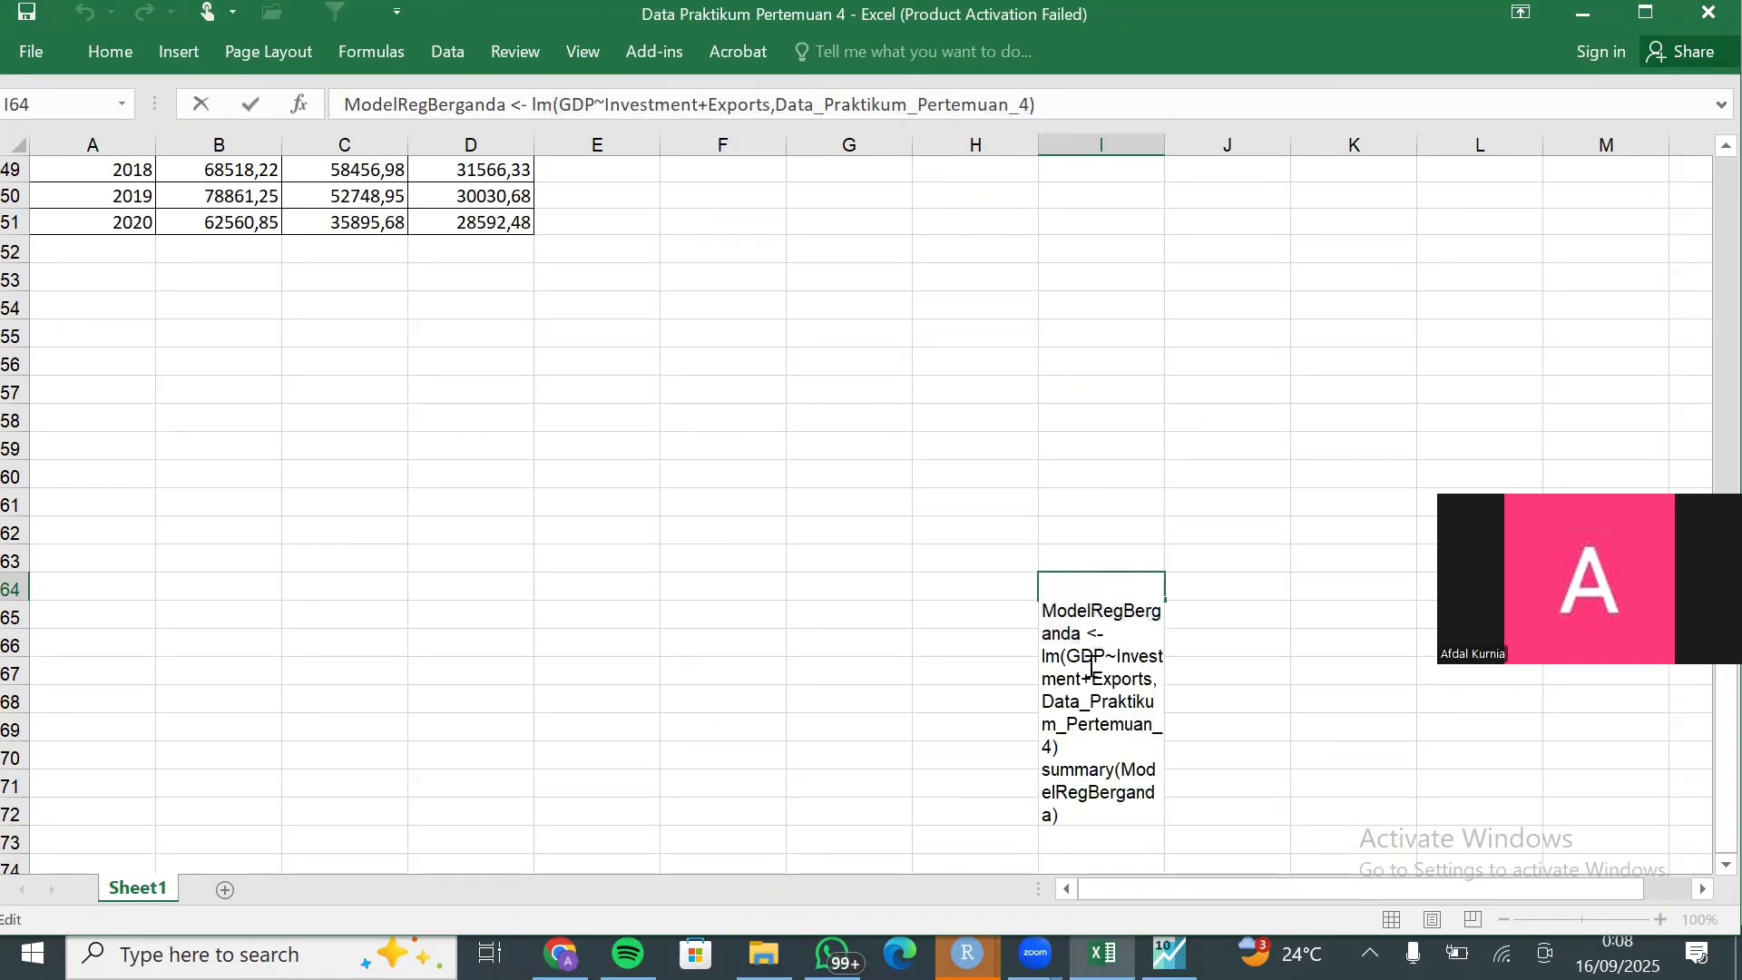
left_click(1194, 623)
left_click(1152, 612)
left_click(1137, 590)
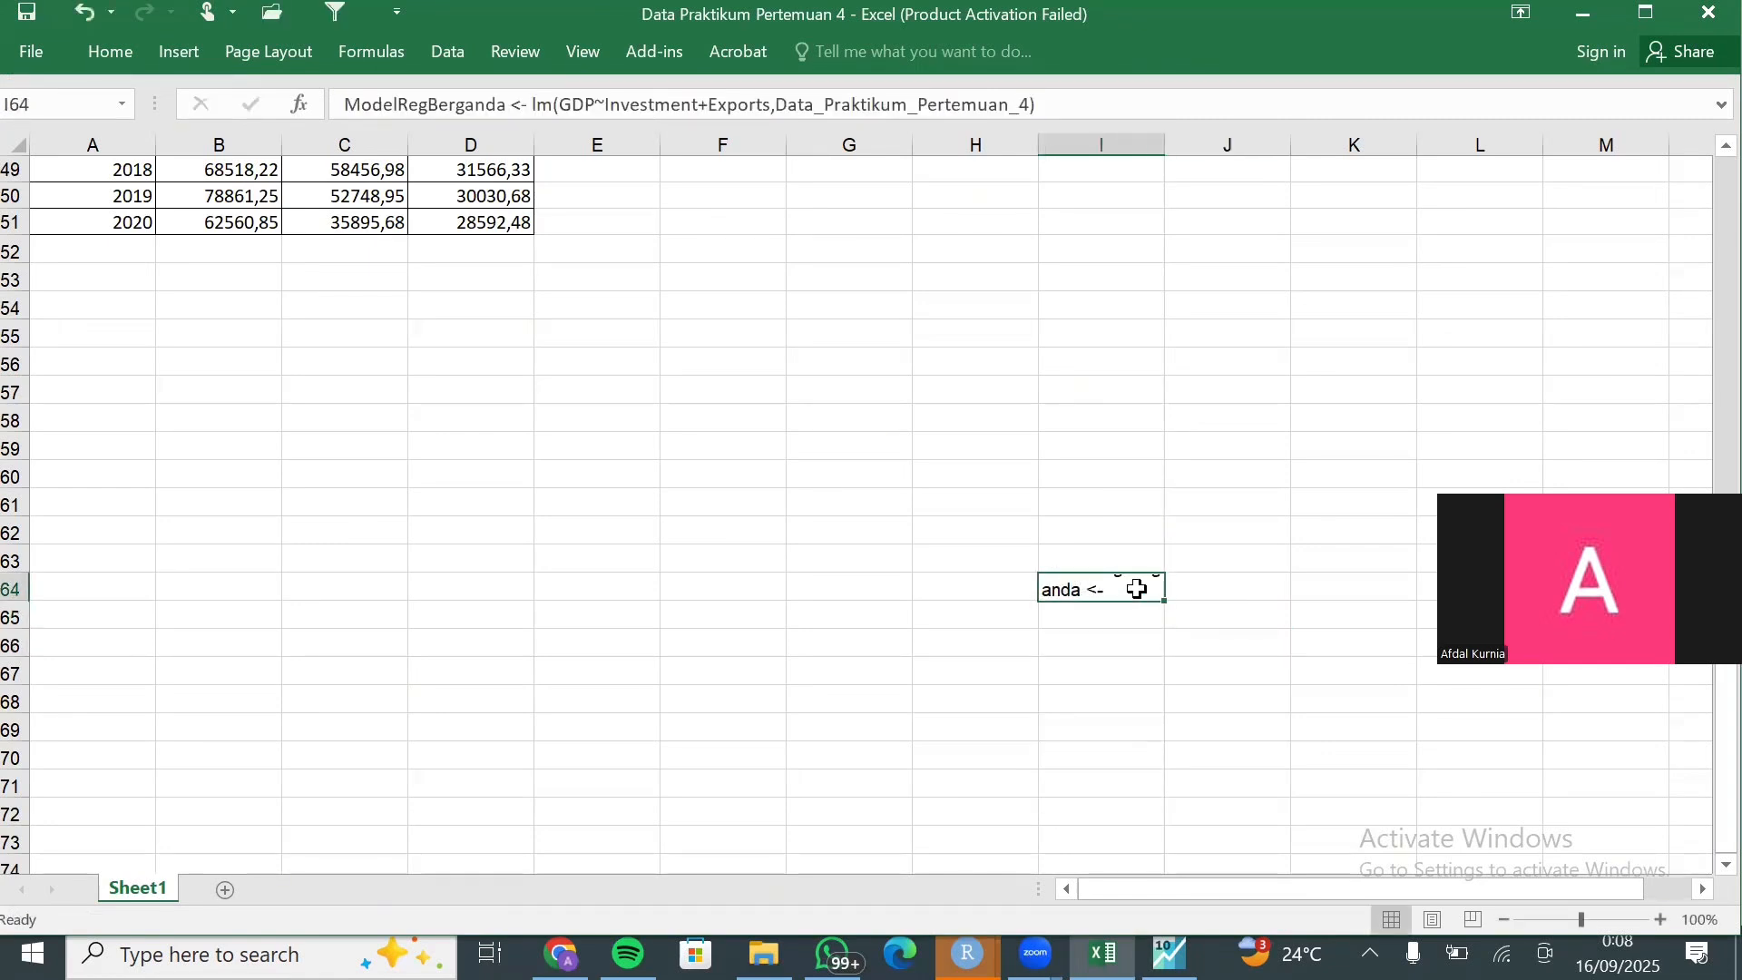
key("ctrl+a")
double_click(1127, 591)
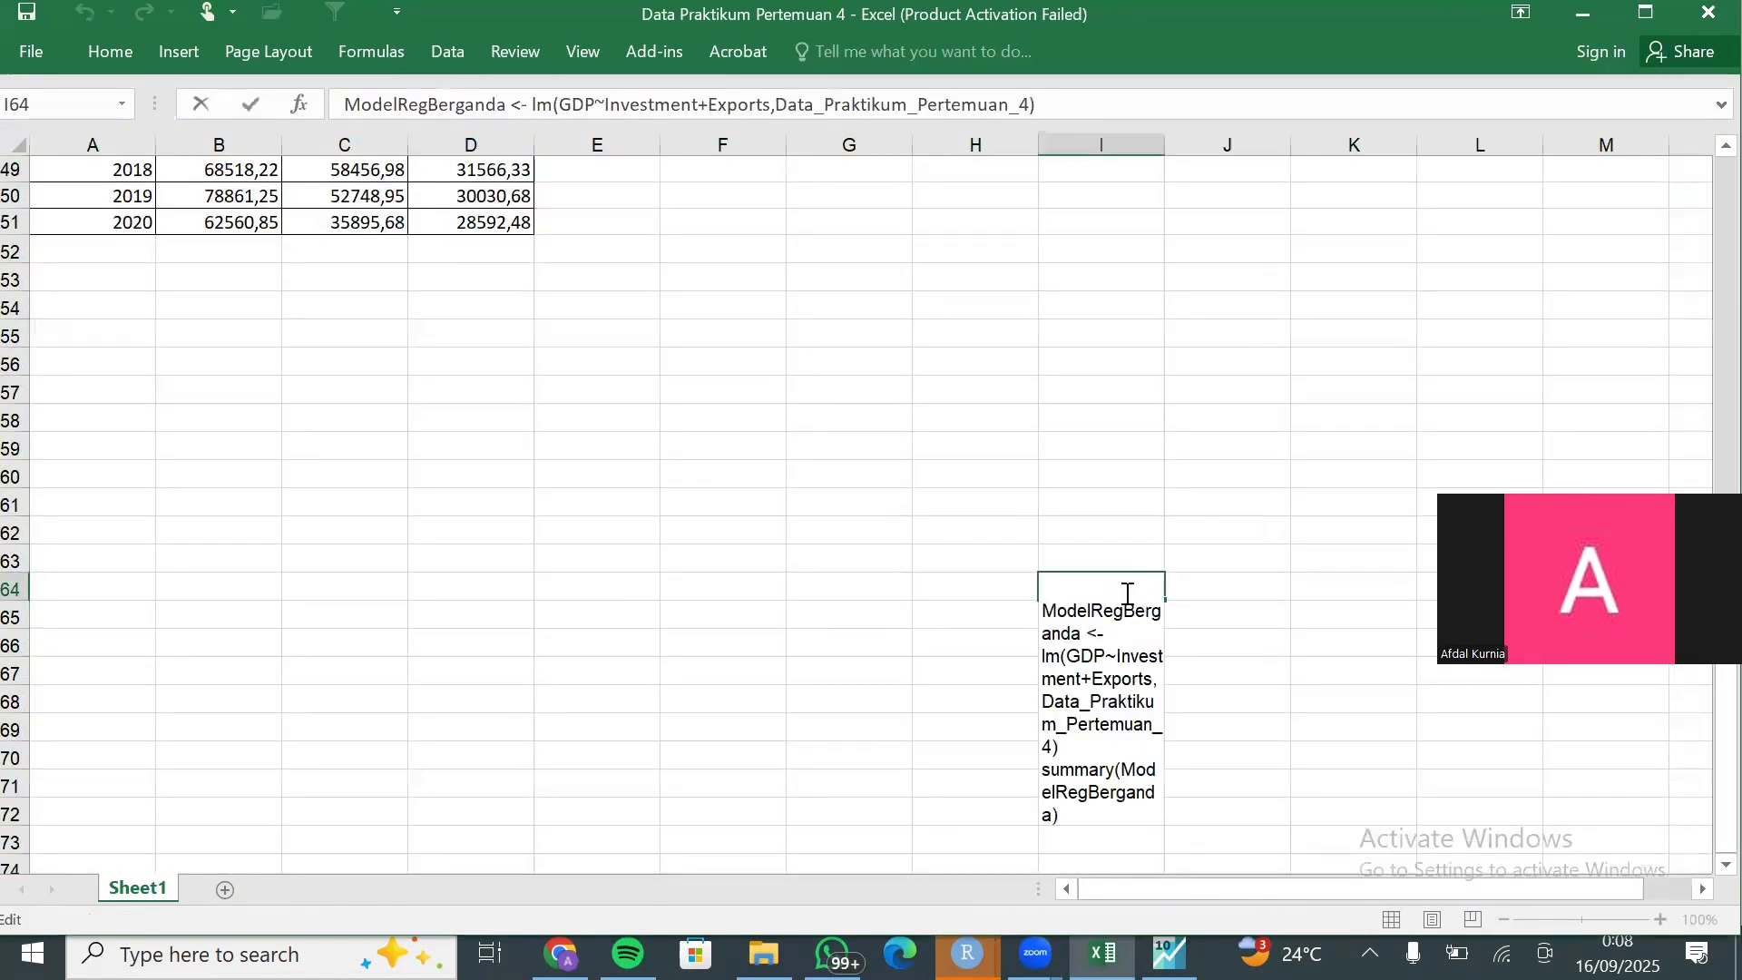
left_click_drag(1043, 611, 1099, 824)
key("ctrl+c")
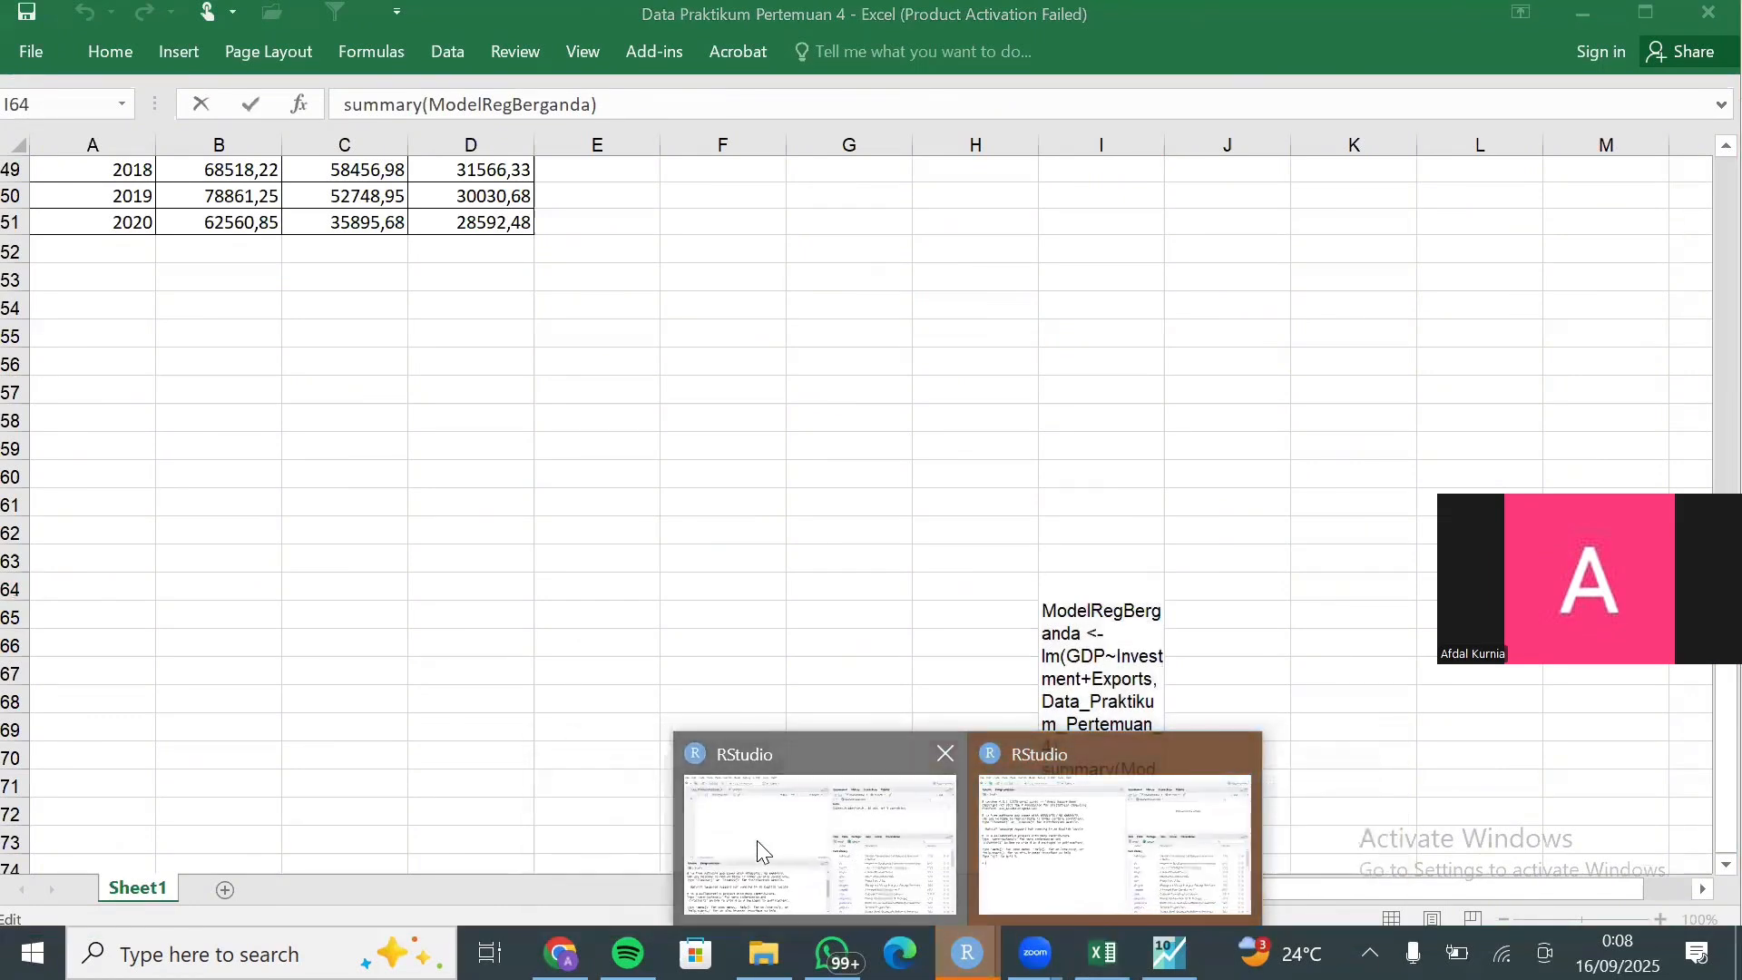
left_click(762, 851)
key("ctrl+v")
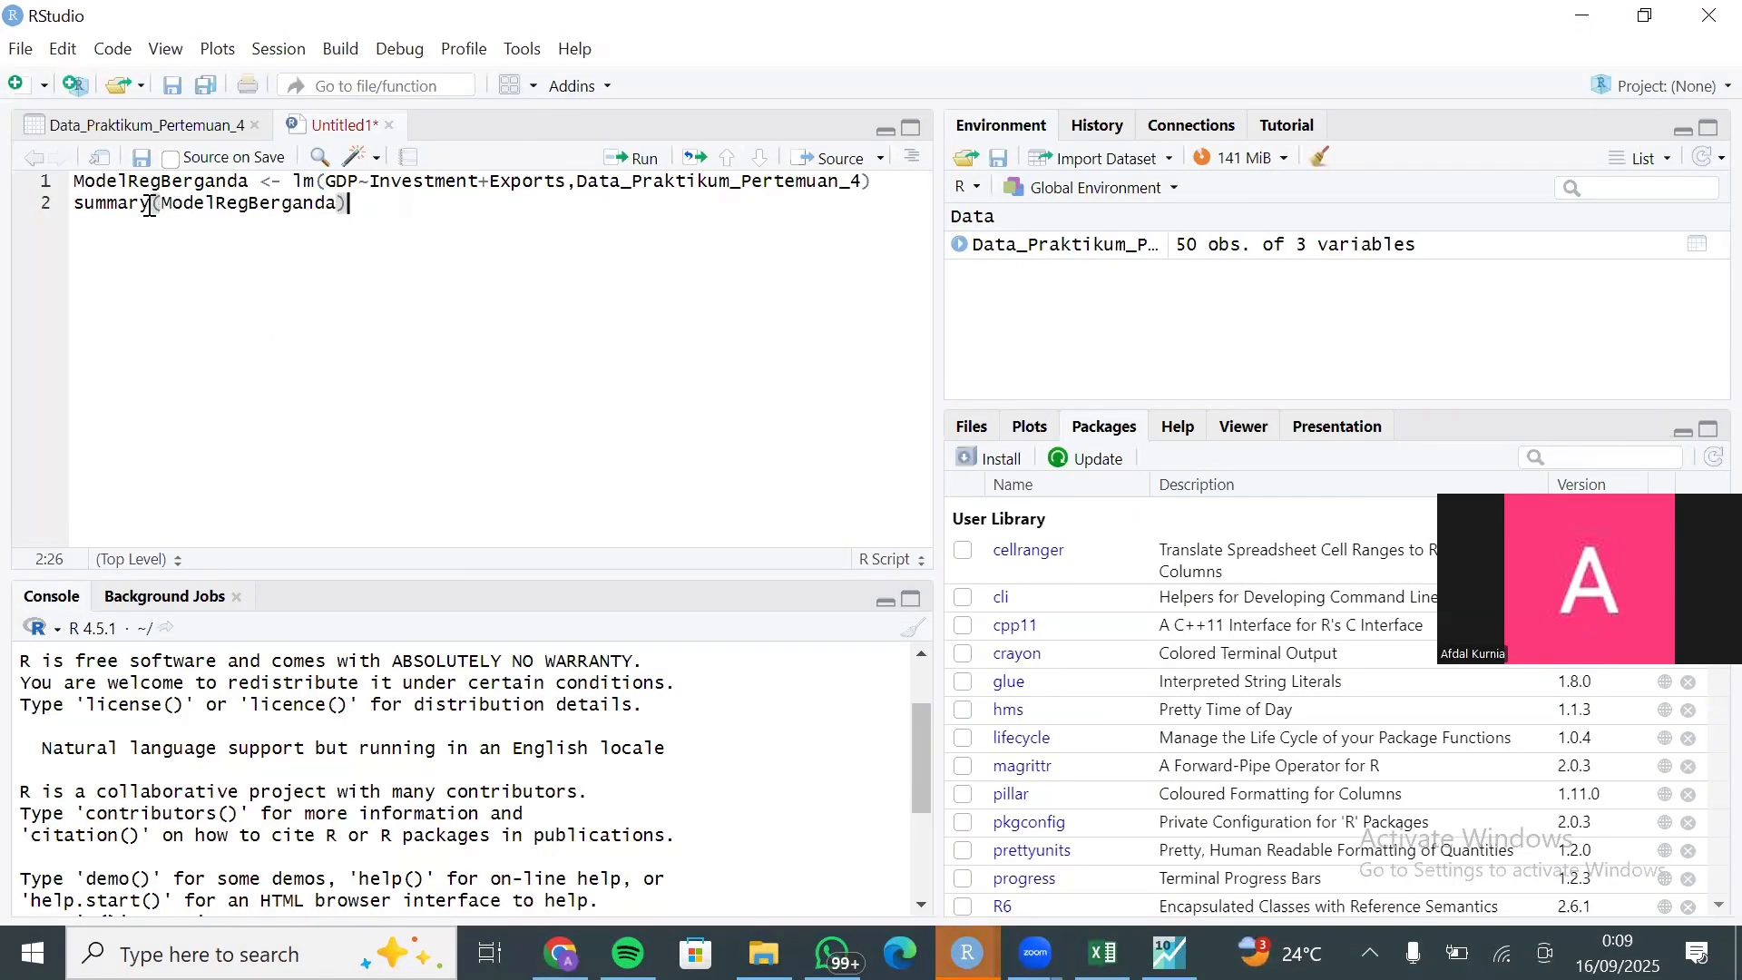
Step: Compare the variable names in the script's regression formula with the GDP, Investment and Exports columns of the imported dataset
left_click(76, 183)
key("Right")
key("Right")
key("Right")
key("Right")
key("Right")
left_click(185, 128)
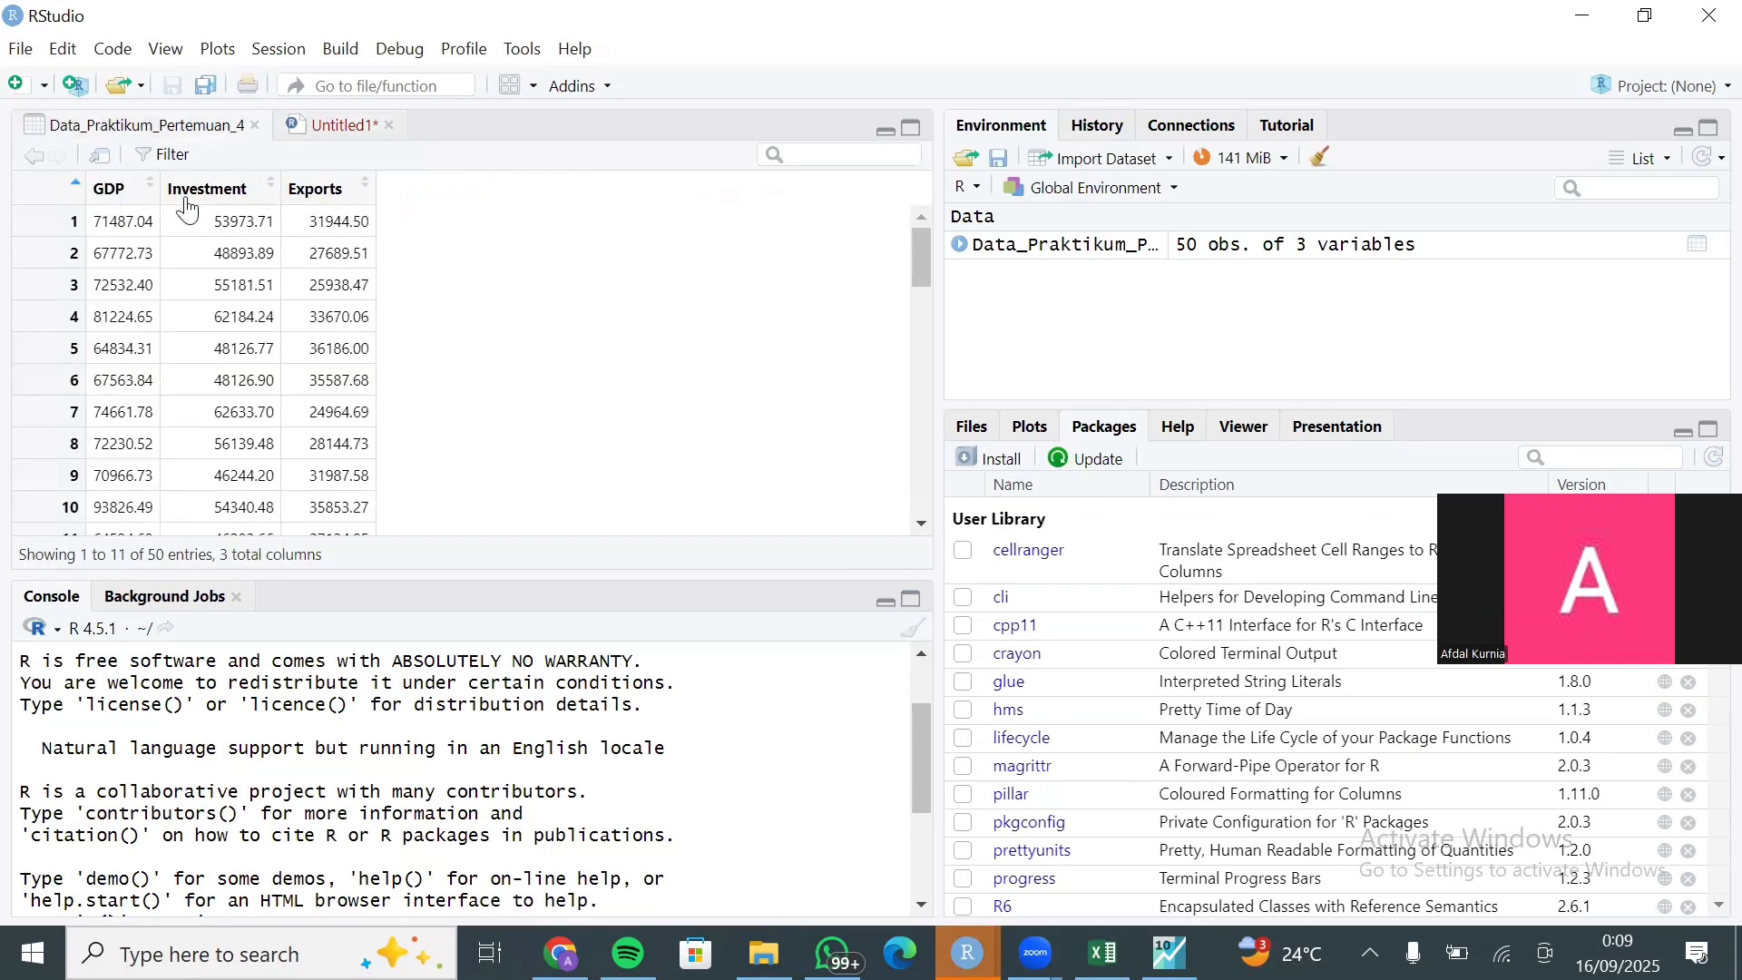
left_click(334, 129)
left_click(351, 188)
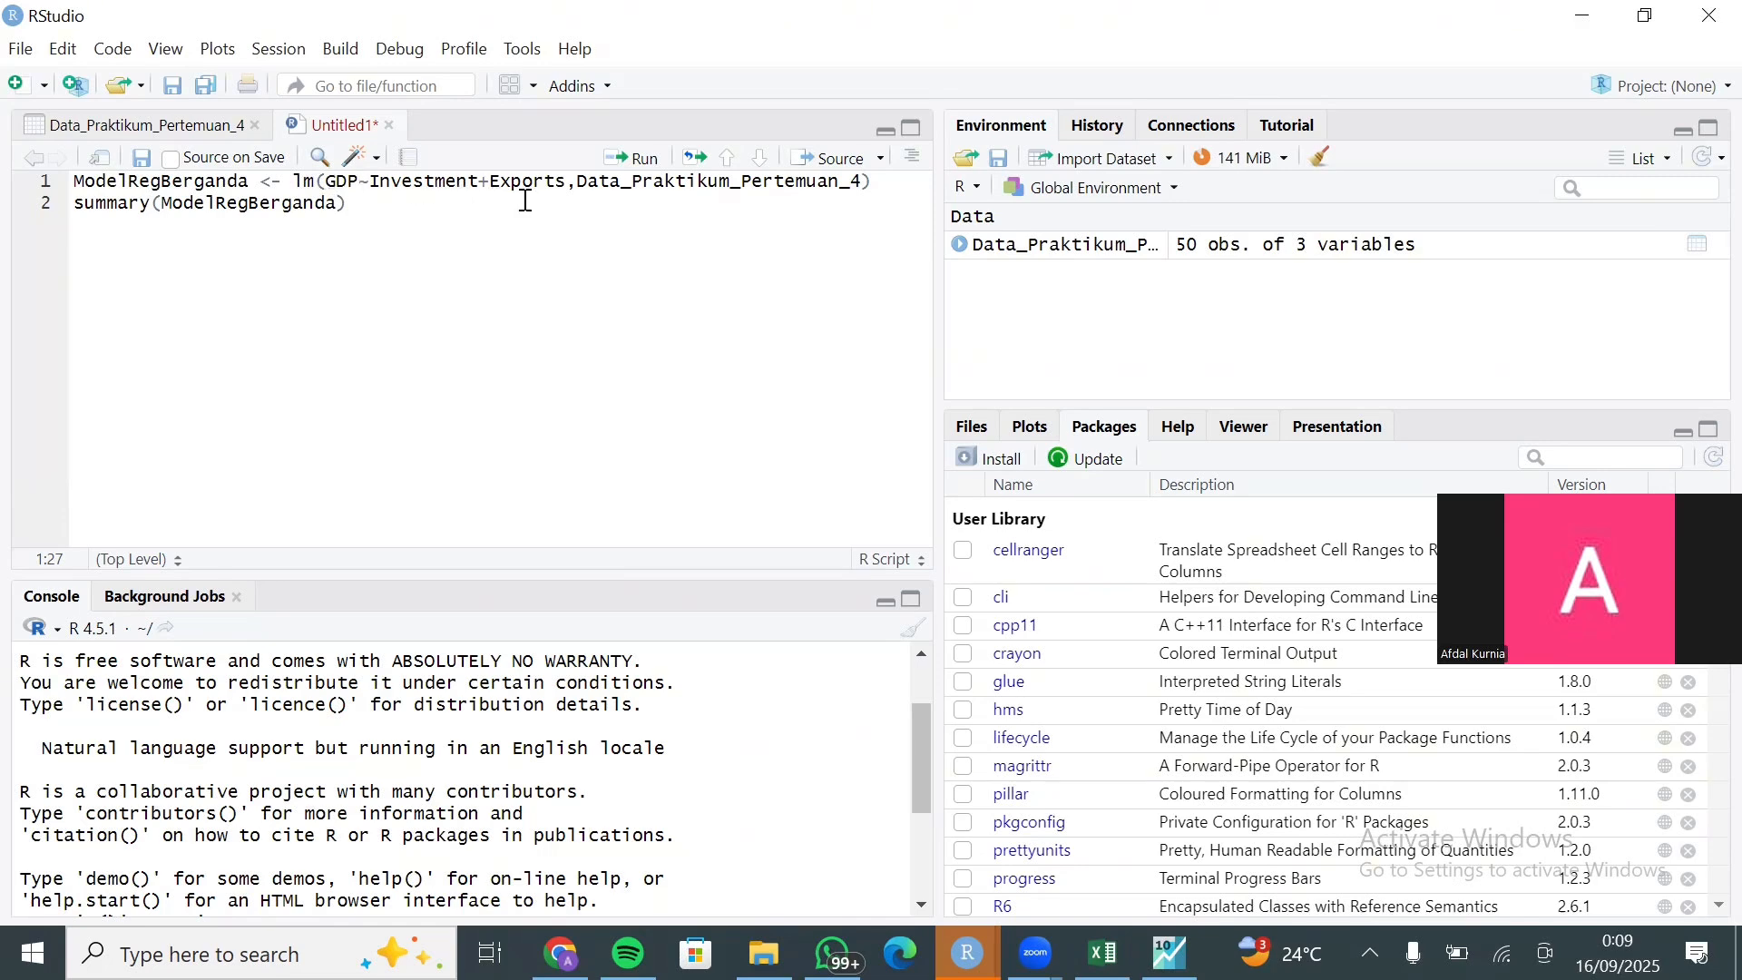
left_click(198, 128)
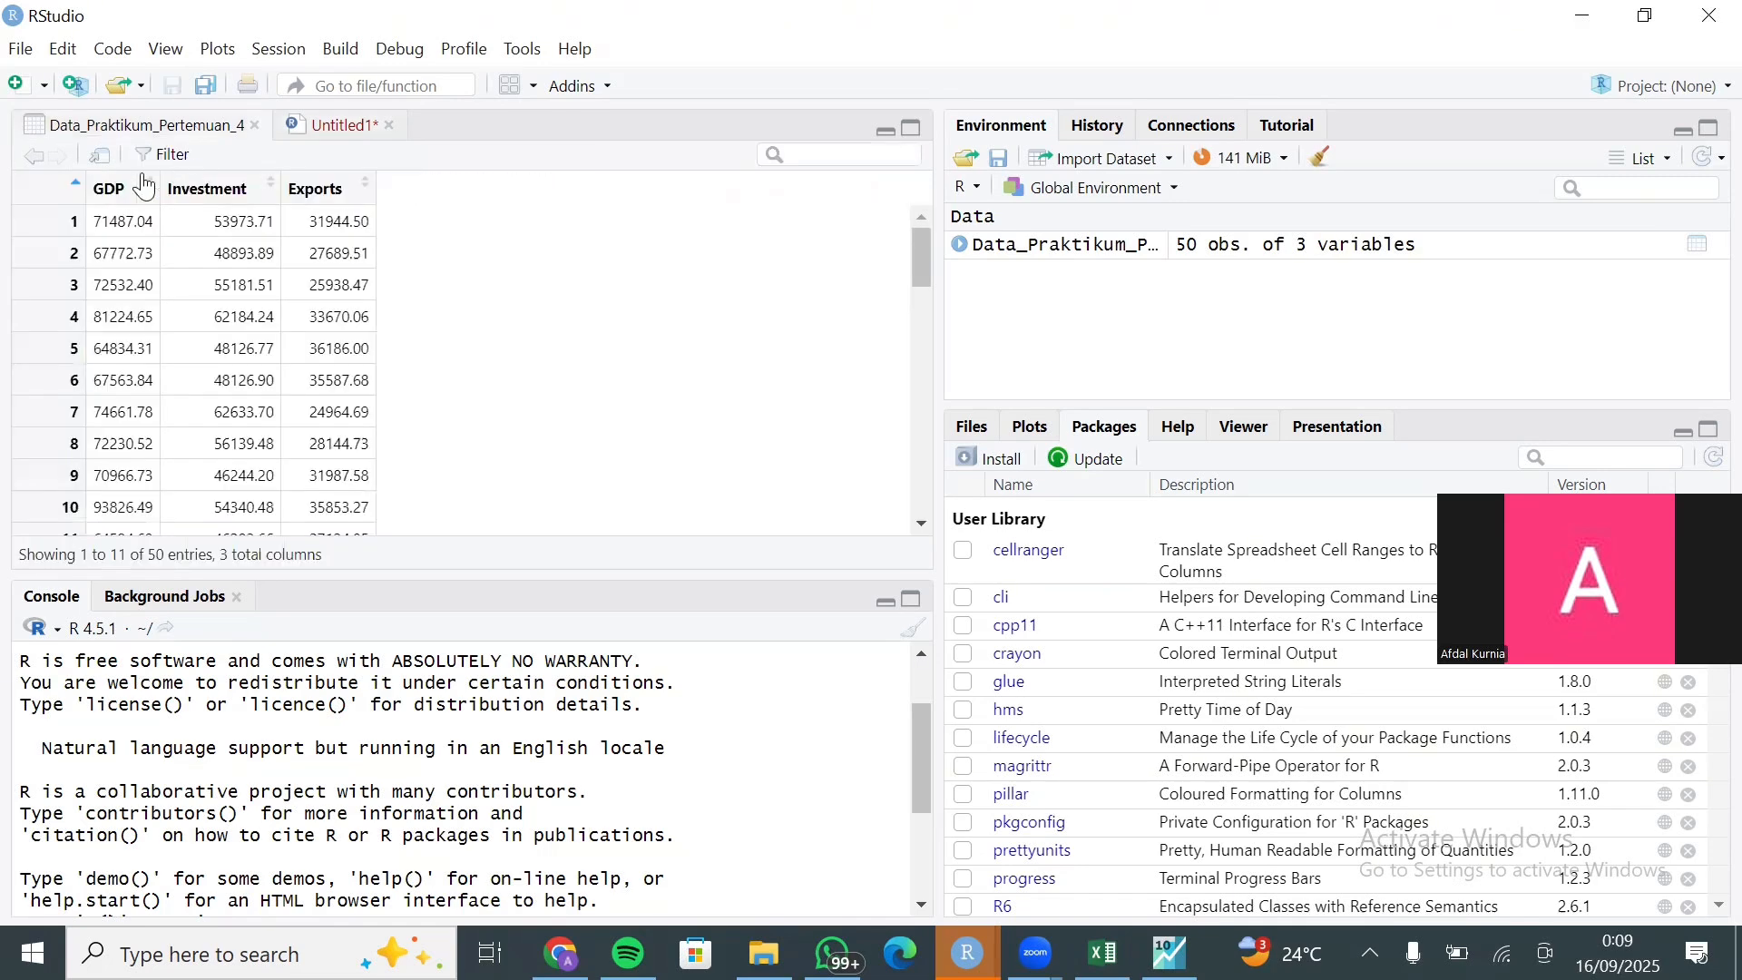
left_click(318, 127)
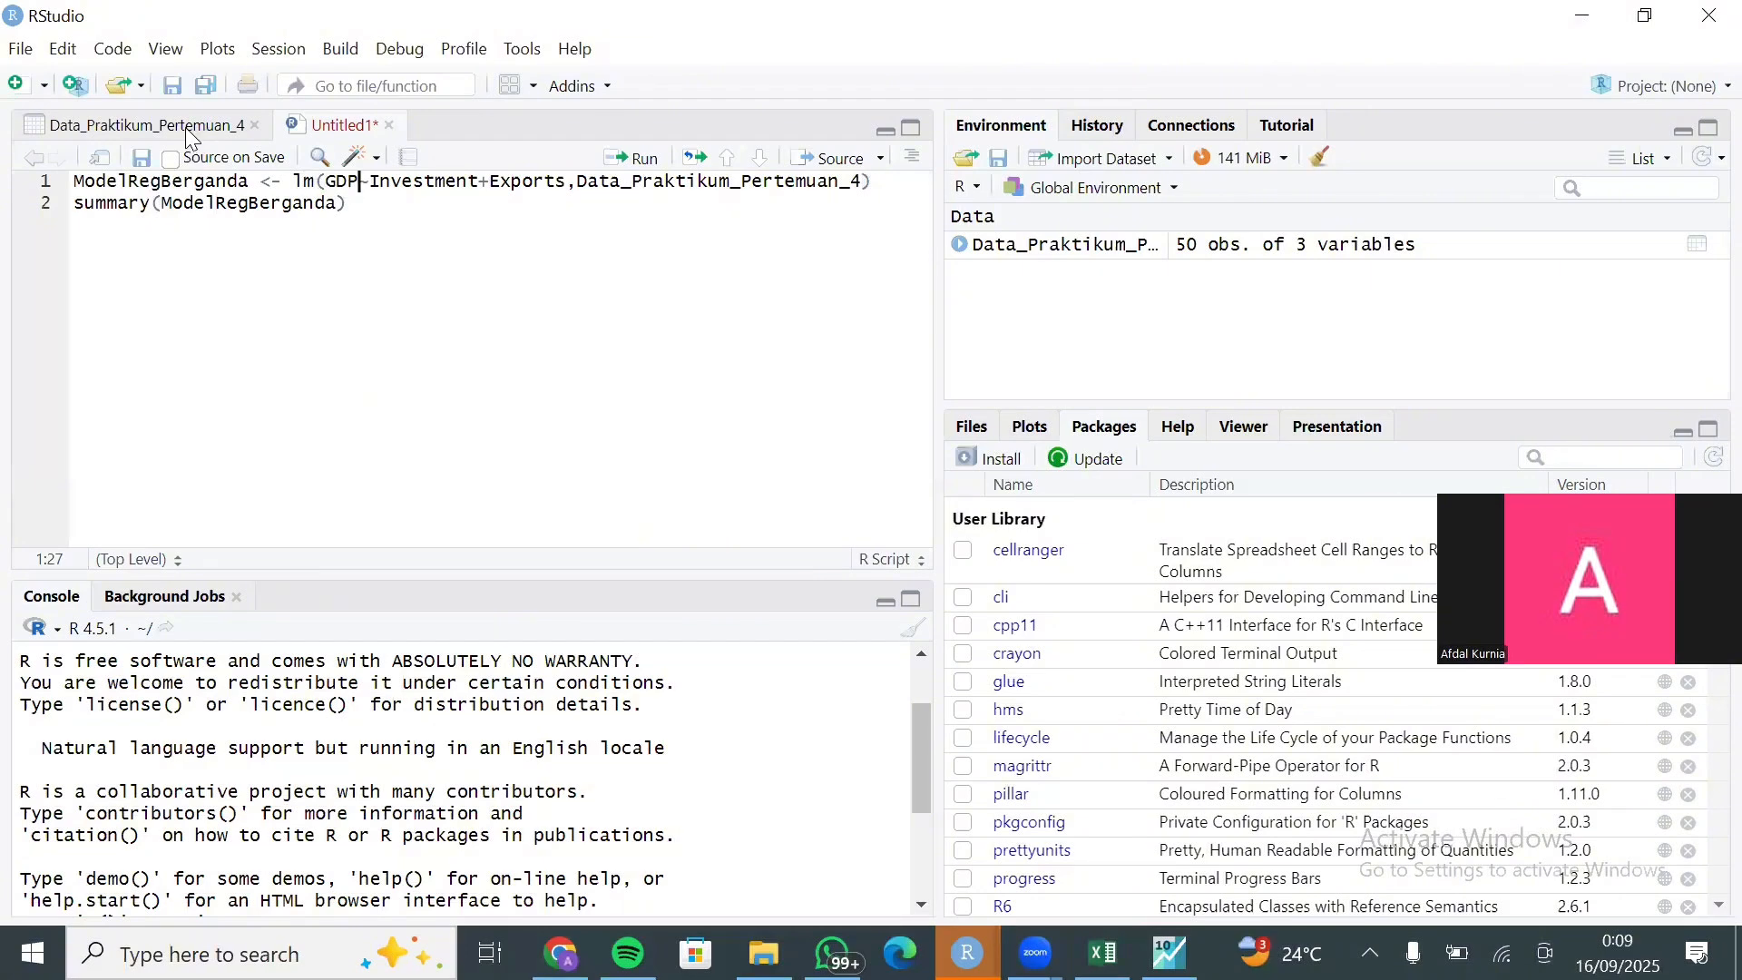
left_click(159, 127)
left_click(325, 128)
type("~")
left_click(393, 186)
left_click(143, 120)
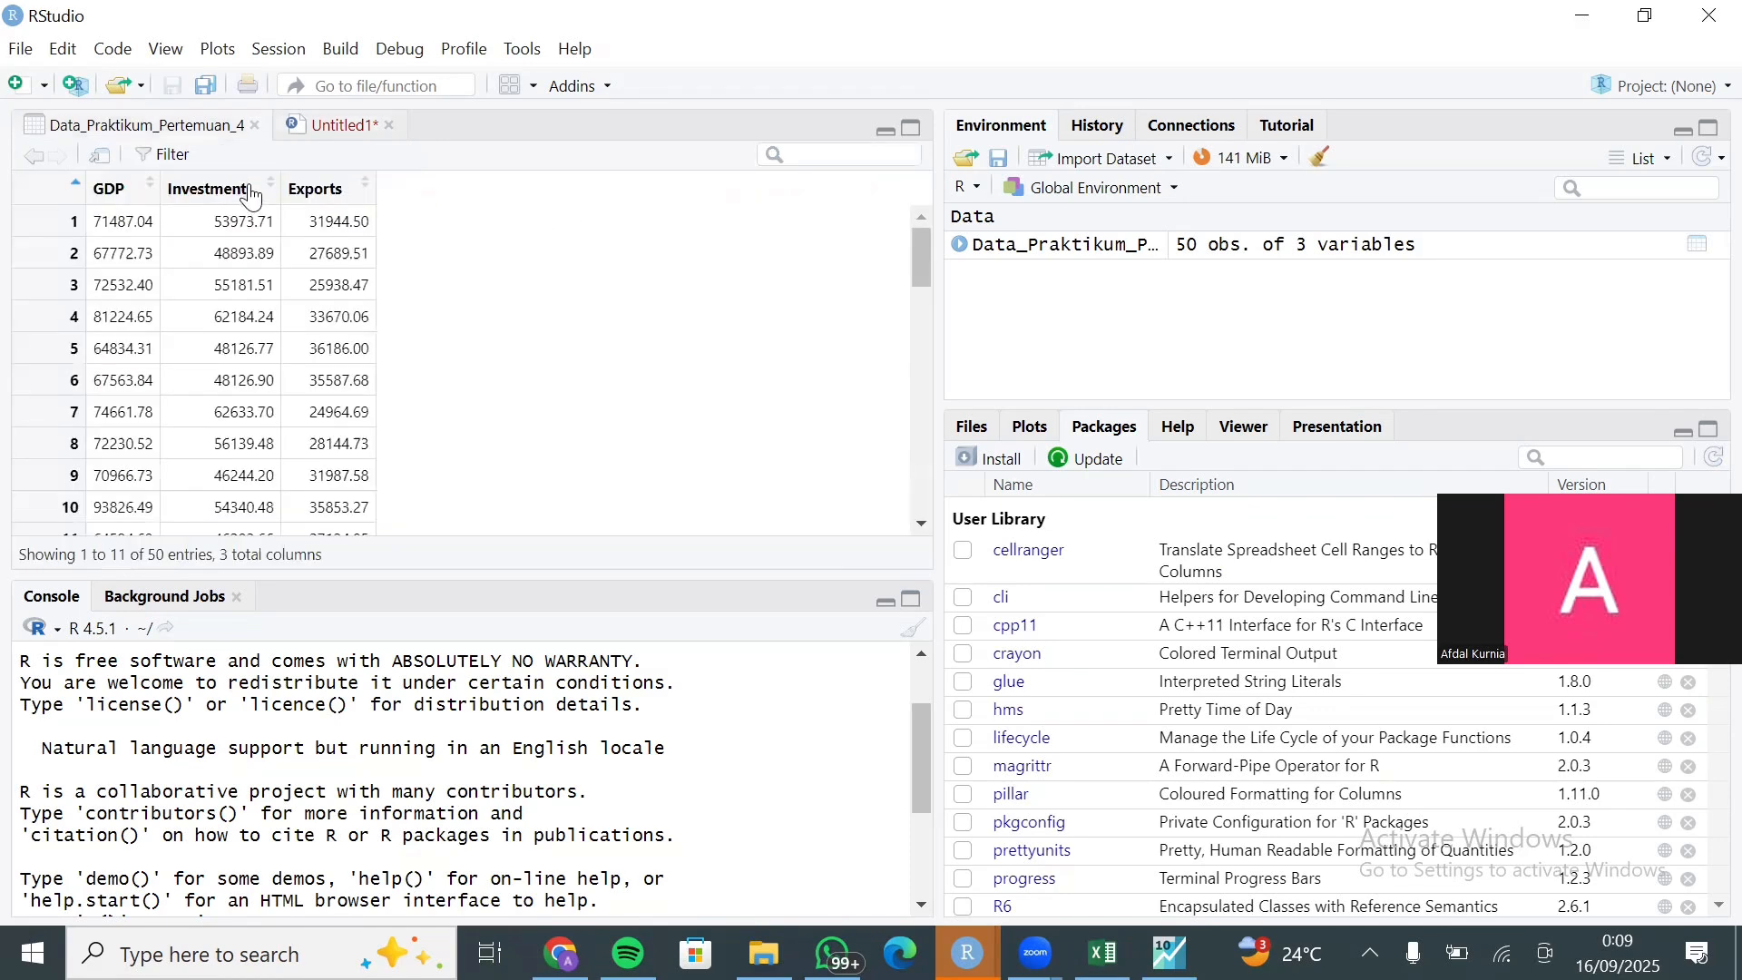
left_click(351, 127)
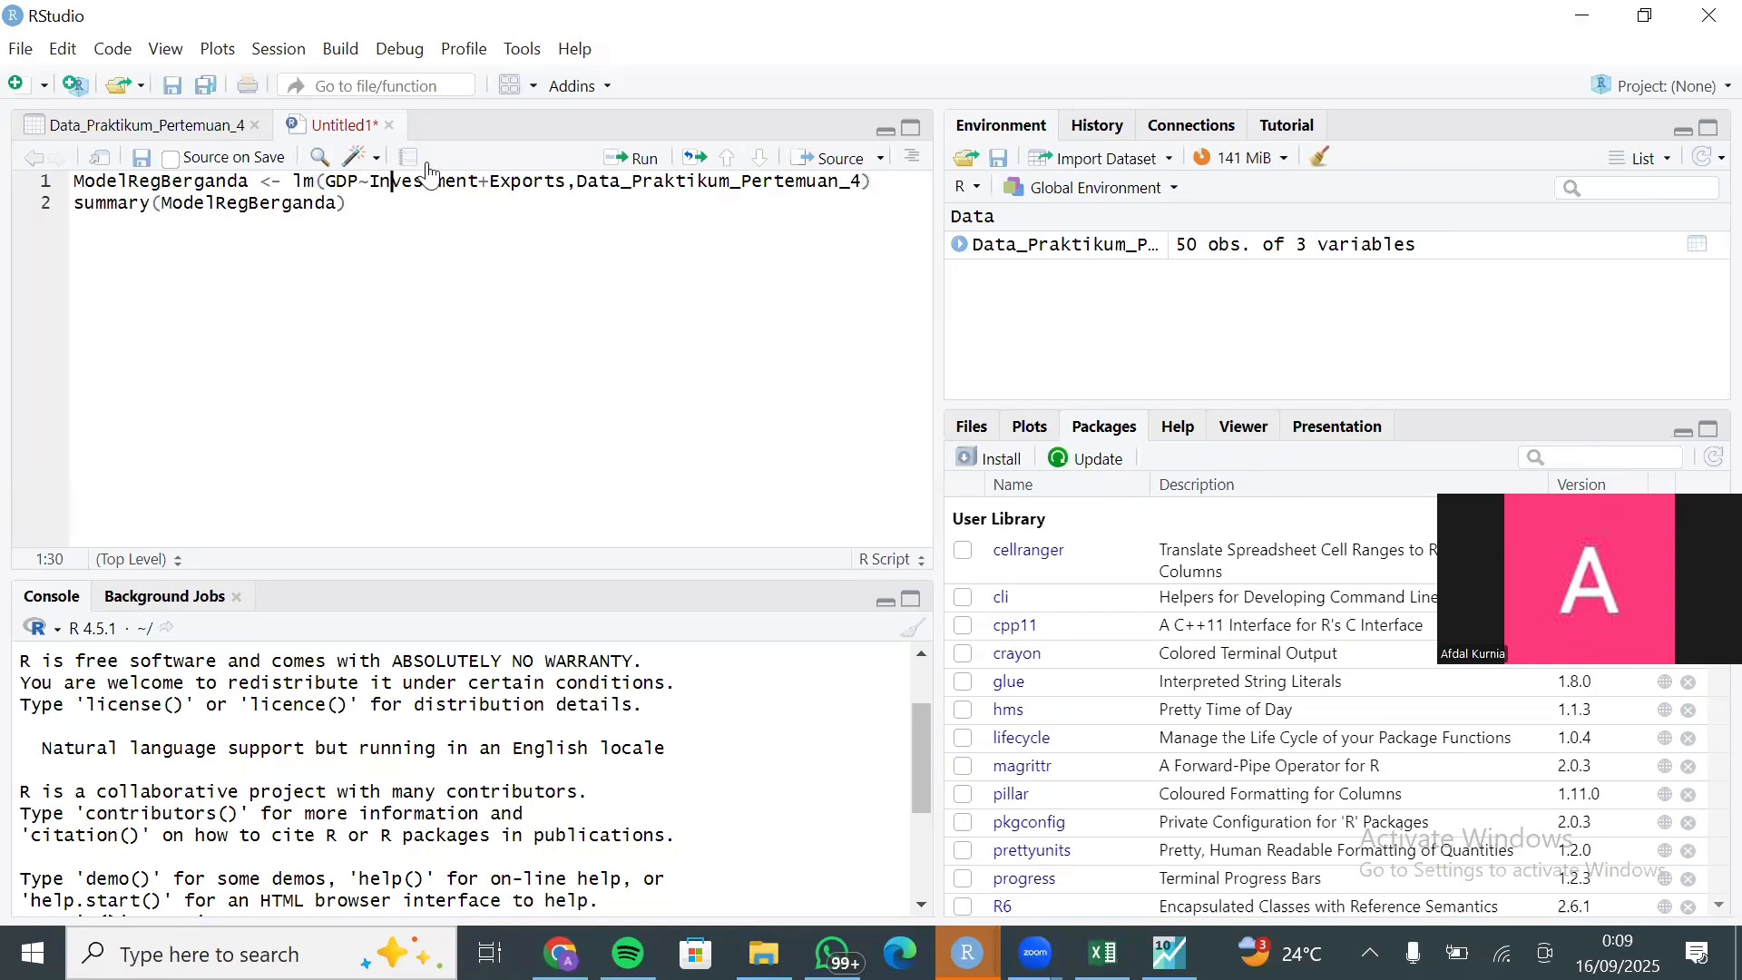
Step: Delete the dataset argument from the lm call and re-enter it as Data_Praktikum_Pertemuan_4 from the suggested names
left_click(576, 188)
key("BackSpace")
type(",")
left_click(861, 186)
key("BackSpace")
key("BackSpace")
key("BackSpace")
key("BackSpace")
key("BackSpace")
key("BackSpace")
key("BackSpace")
key("BackSpace")
key("BackSpace")
key("BackSpace")
key("BackSpace")
key("BackSpace")
key("BackSpace")
key("BackSpace")
key("BackSpace")
key("BackSpace")
key("BackSpace")
key("BackSpace")
key("BackSpace")
key("BackSpace")
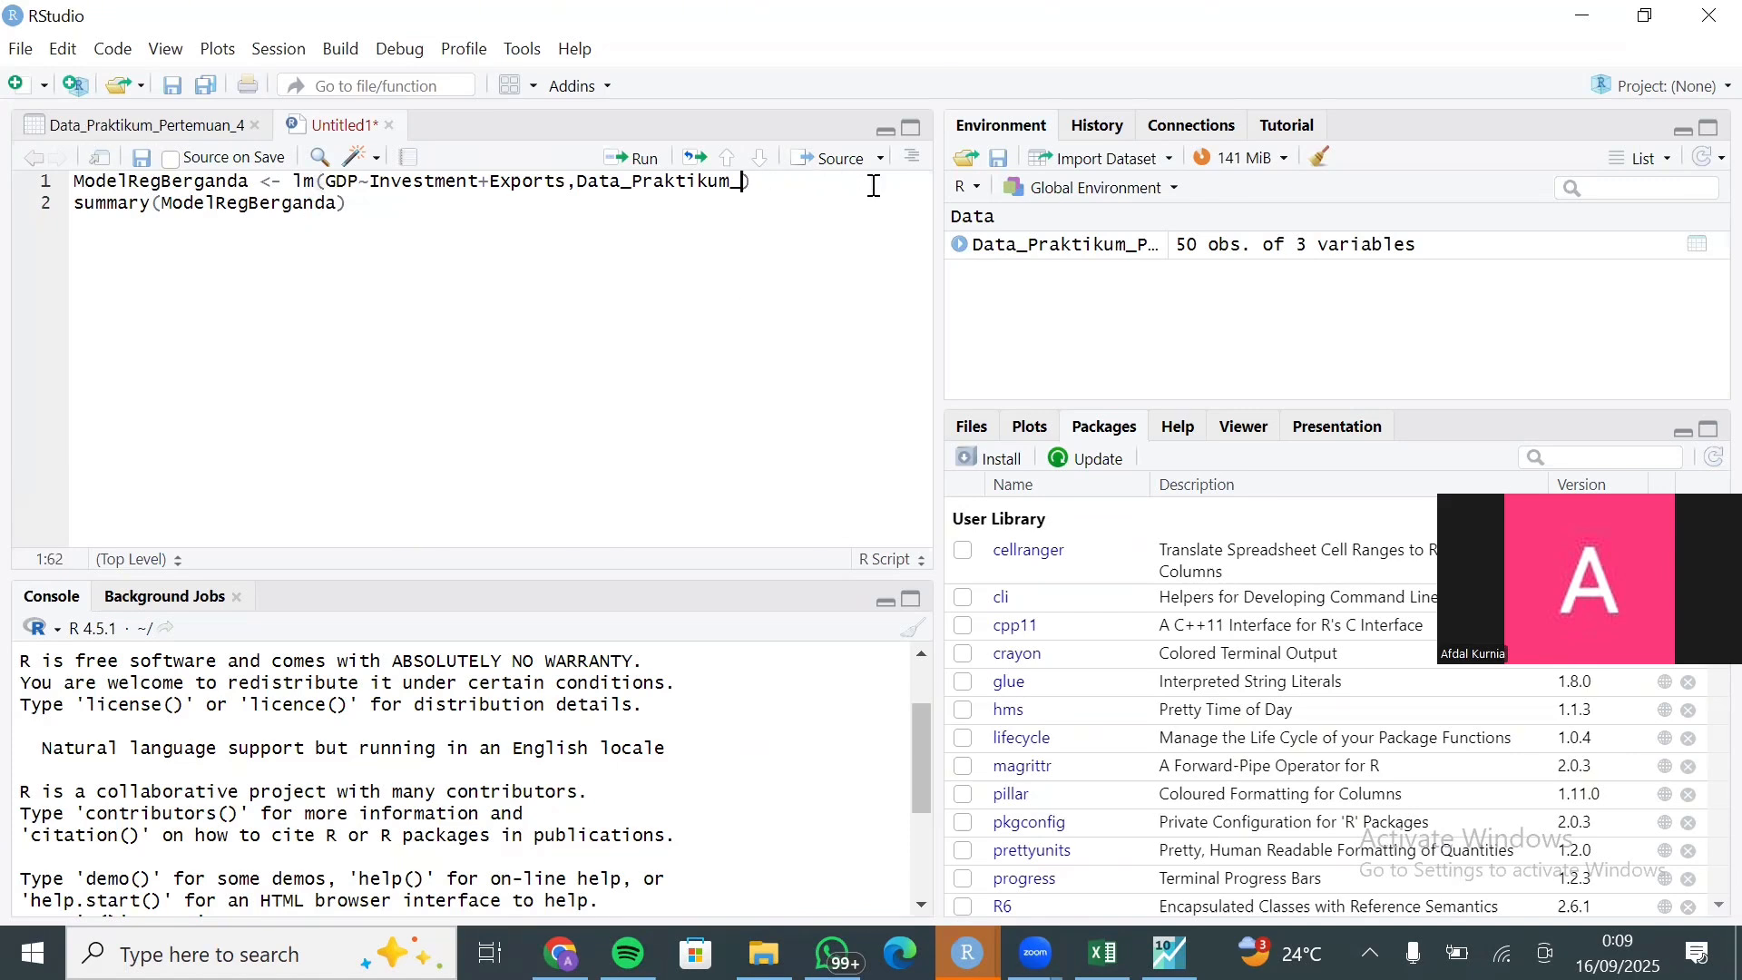
key("BackSpace")
key("BackSpace")
key("BackSpace")
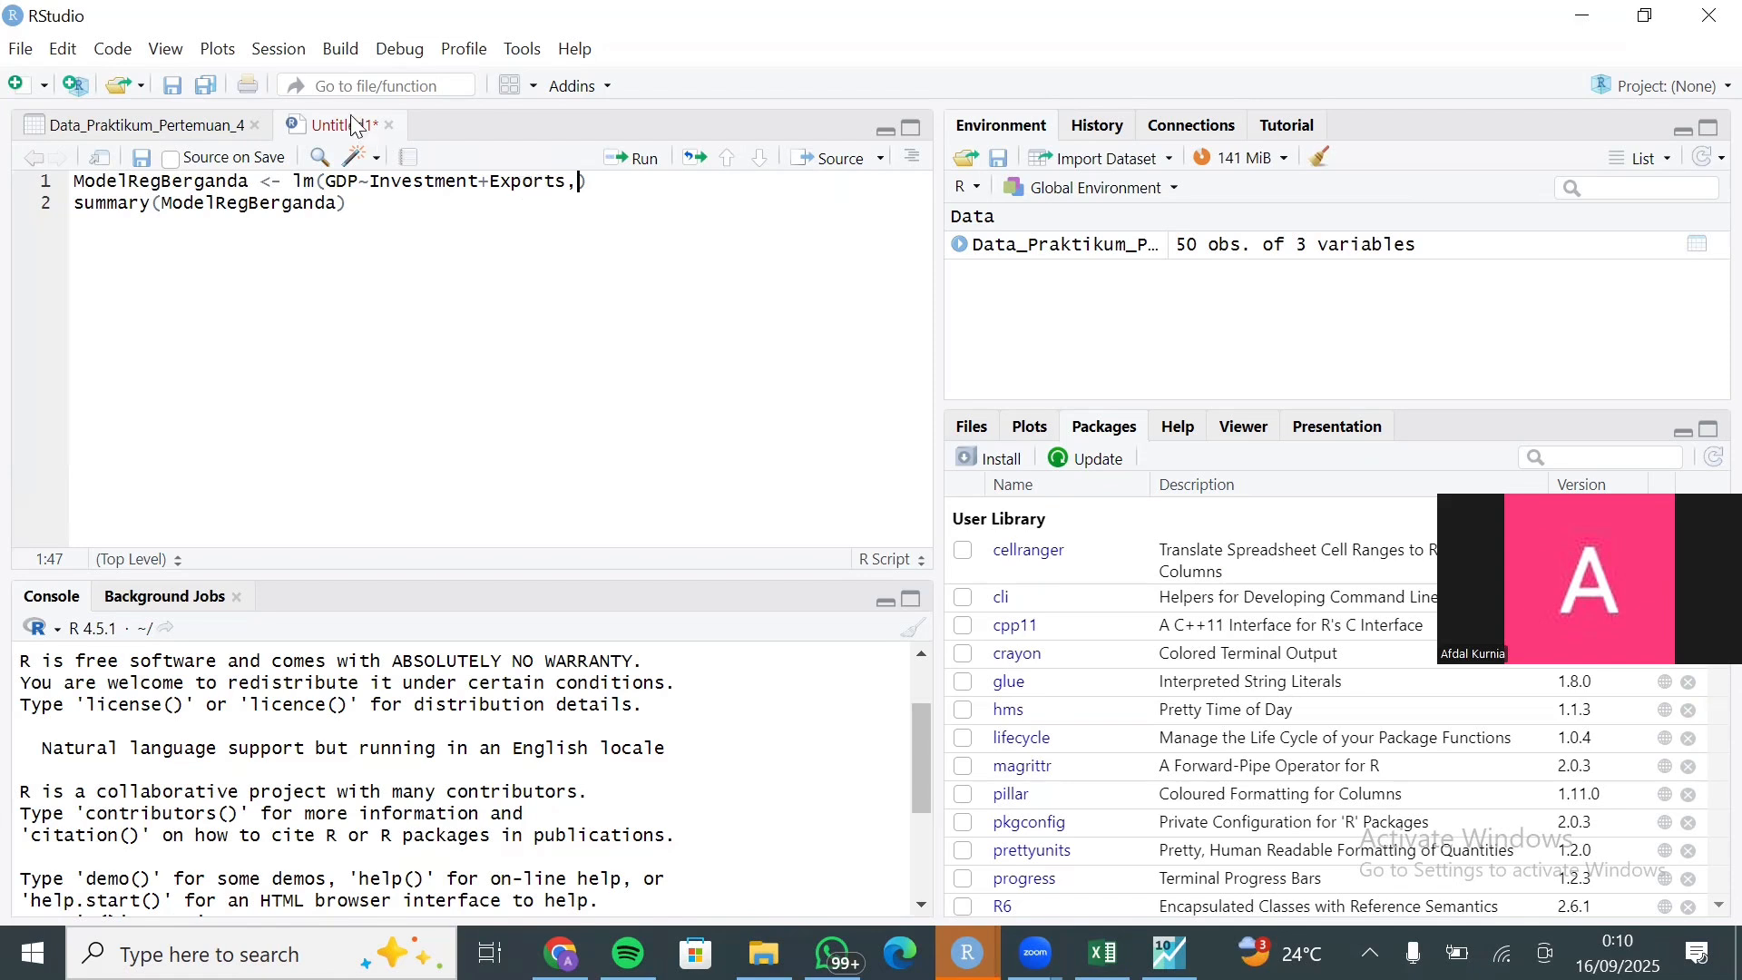
type("Data")
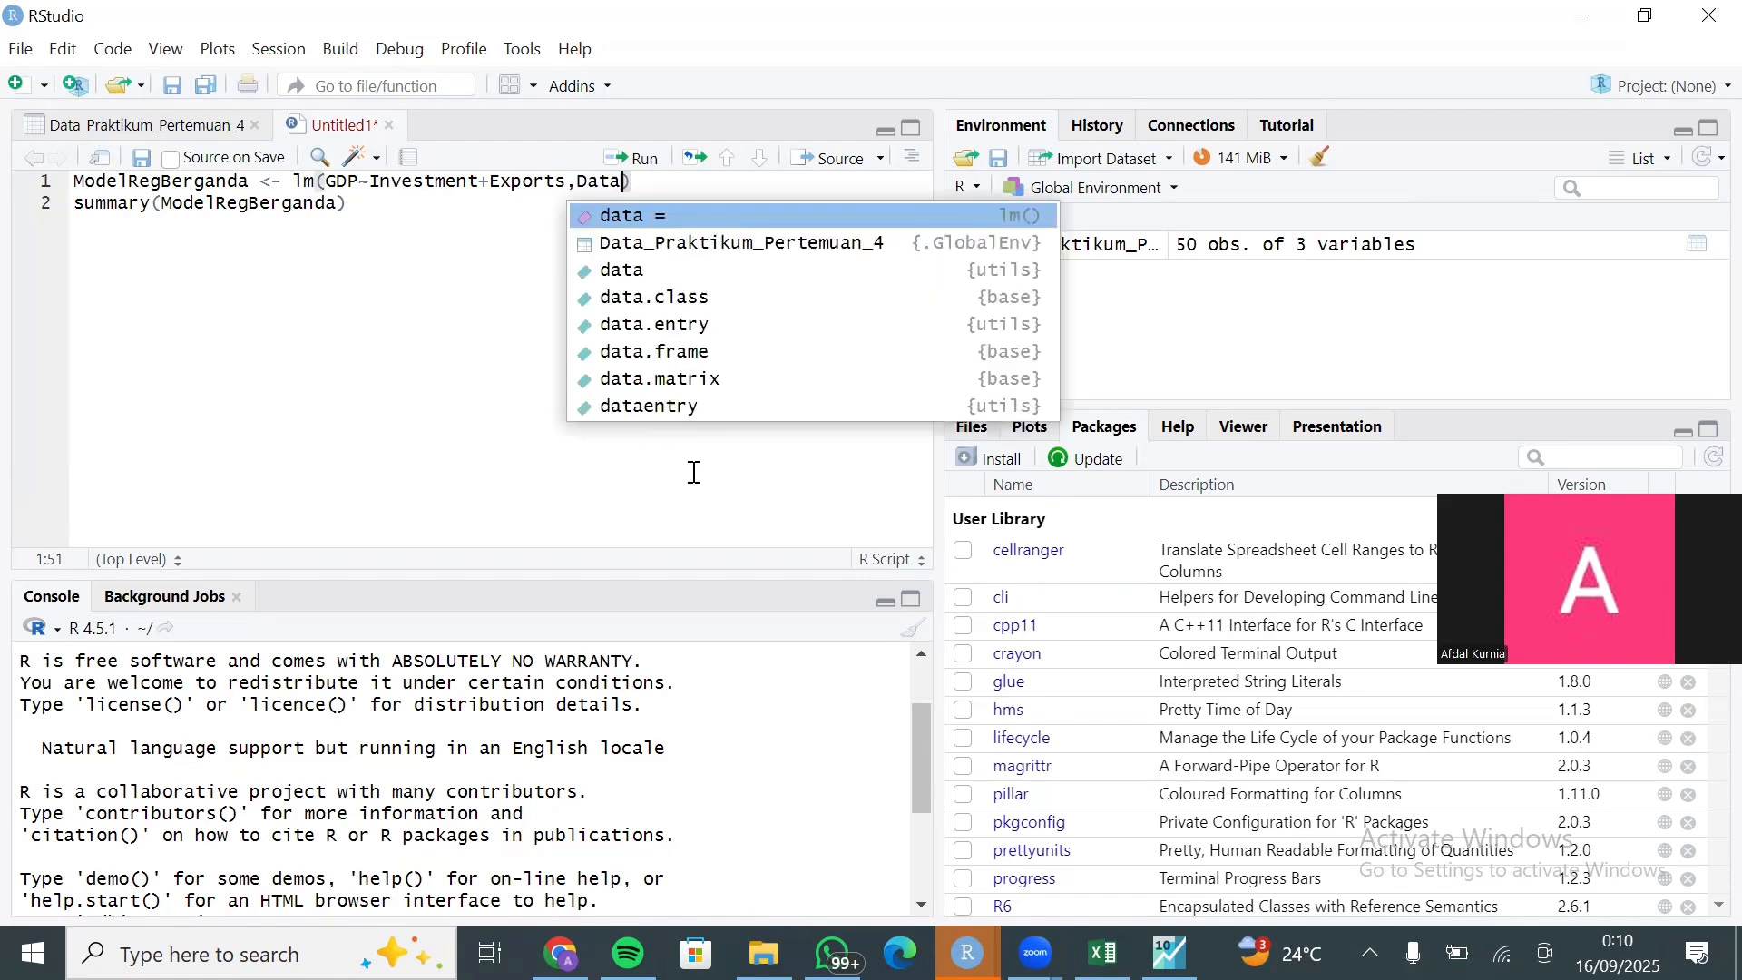
left_click(671, 245)
key("Down")
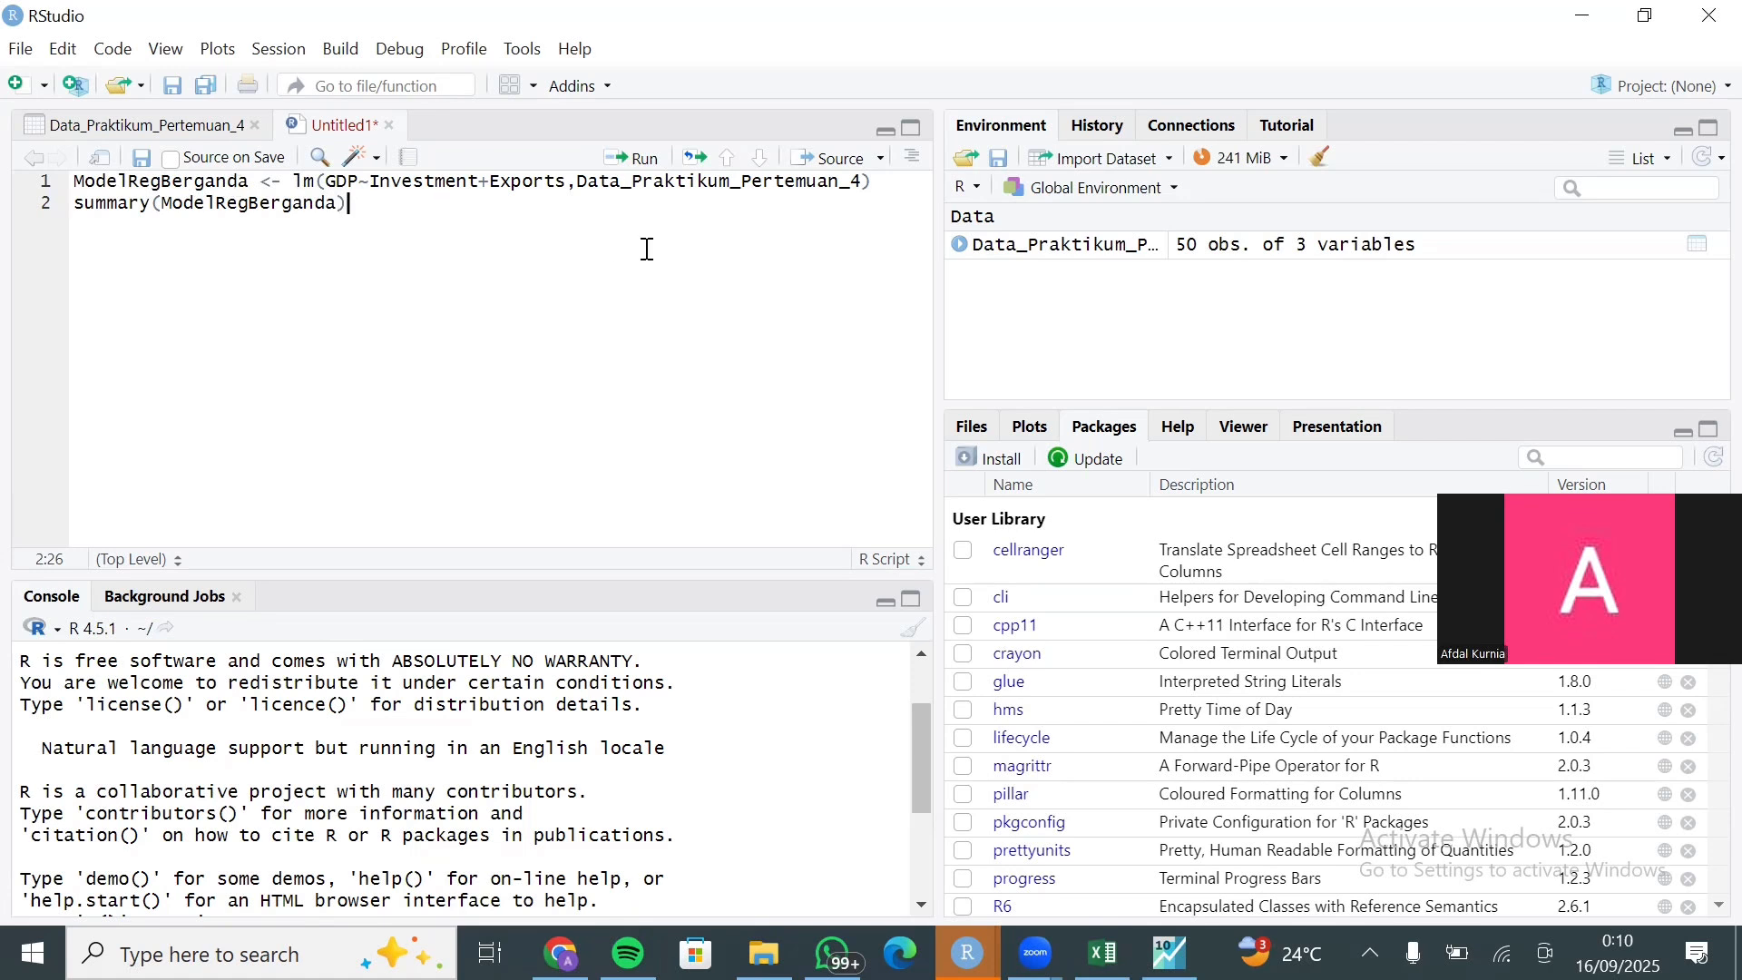
Step: Run the lm line and the summary(ModelRegBerganda) line, and maximize the console to show the regression output
left_click(901, 187)
left_click(633, 162)
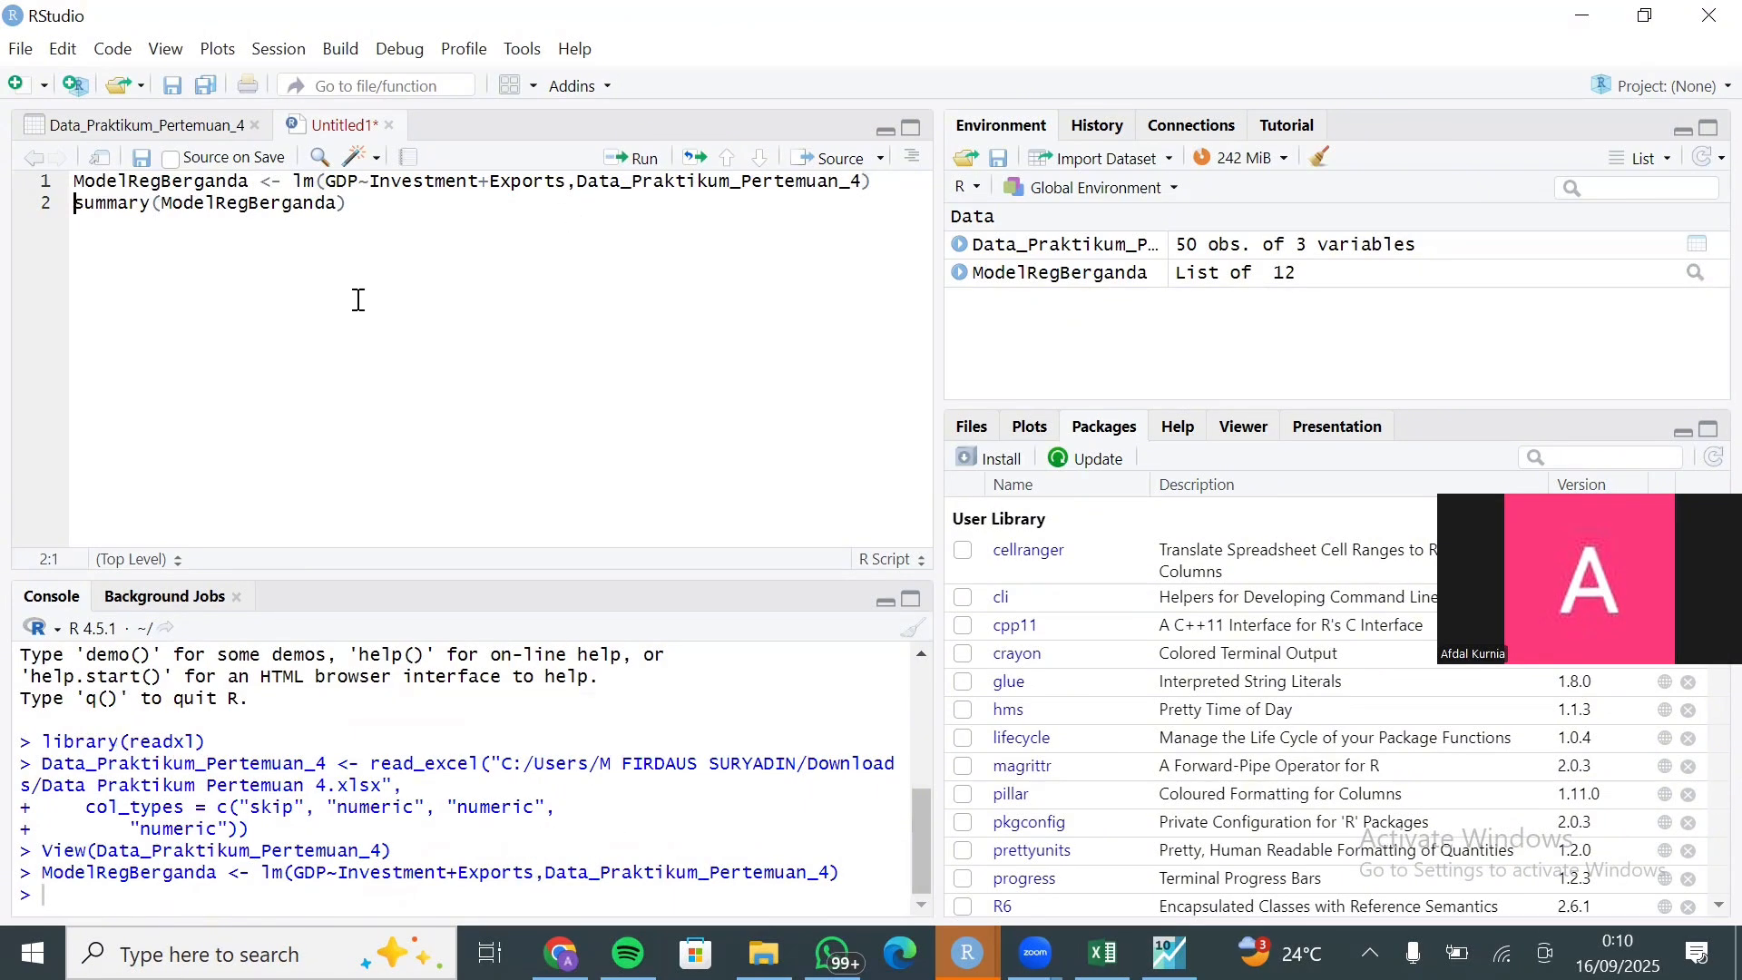
left_click(388, 201)
left_click(632, 159)
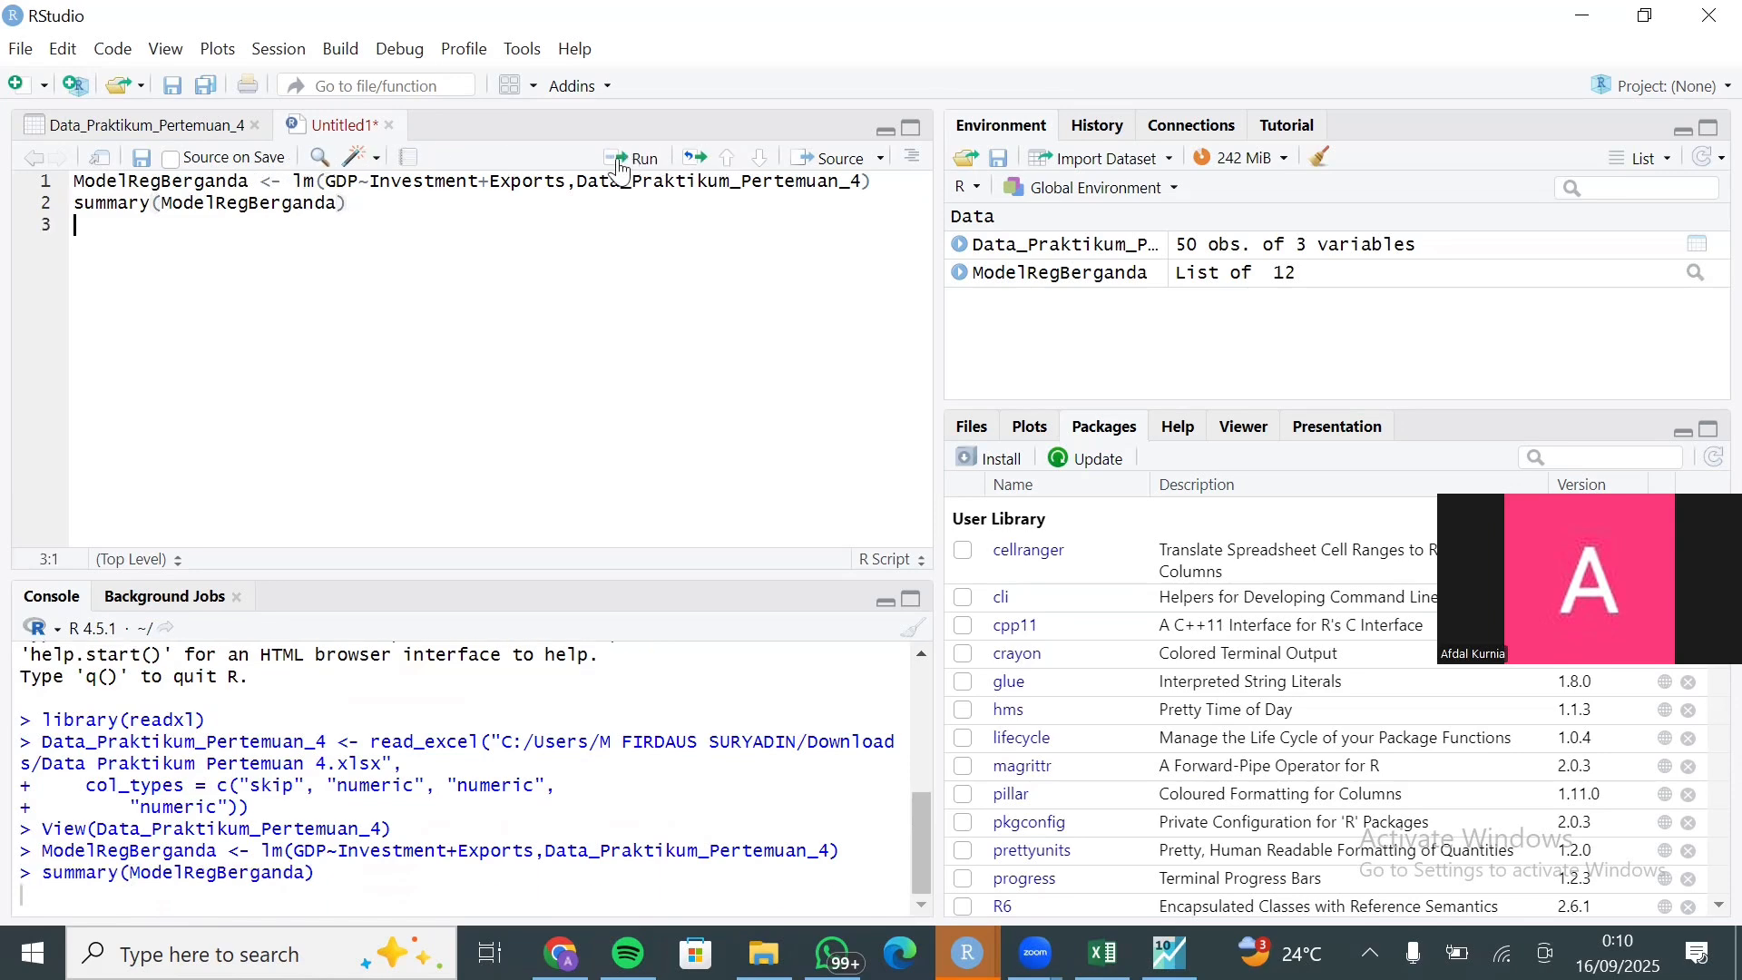
left_click(912, 598)
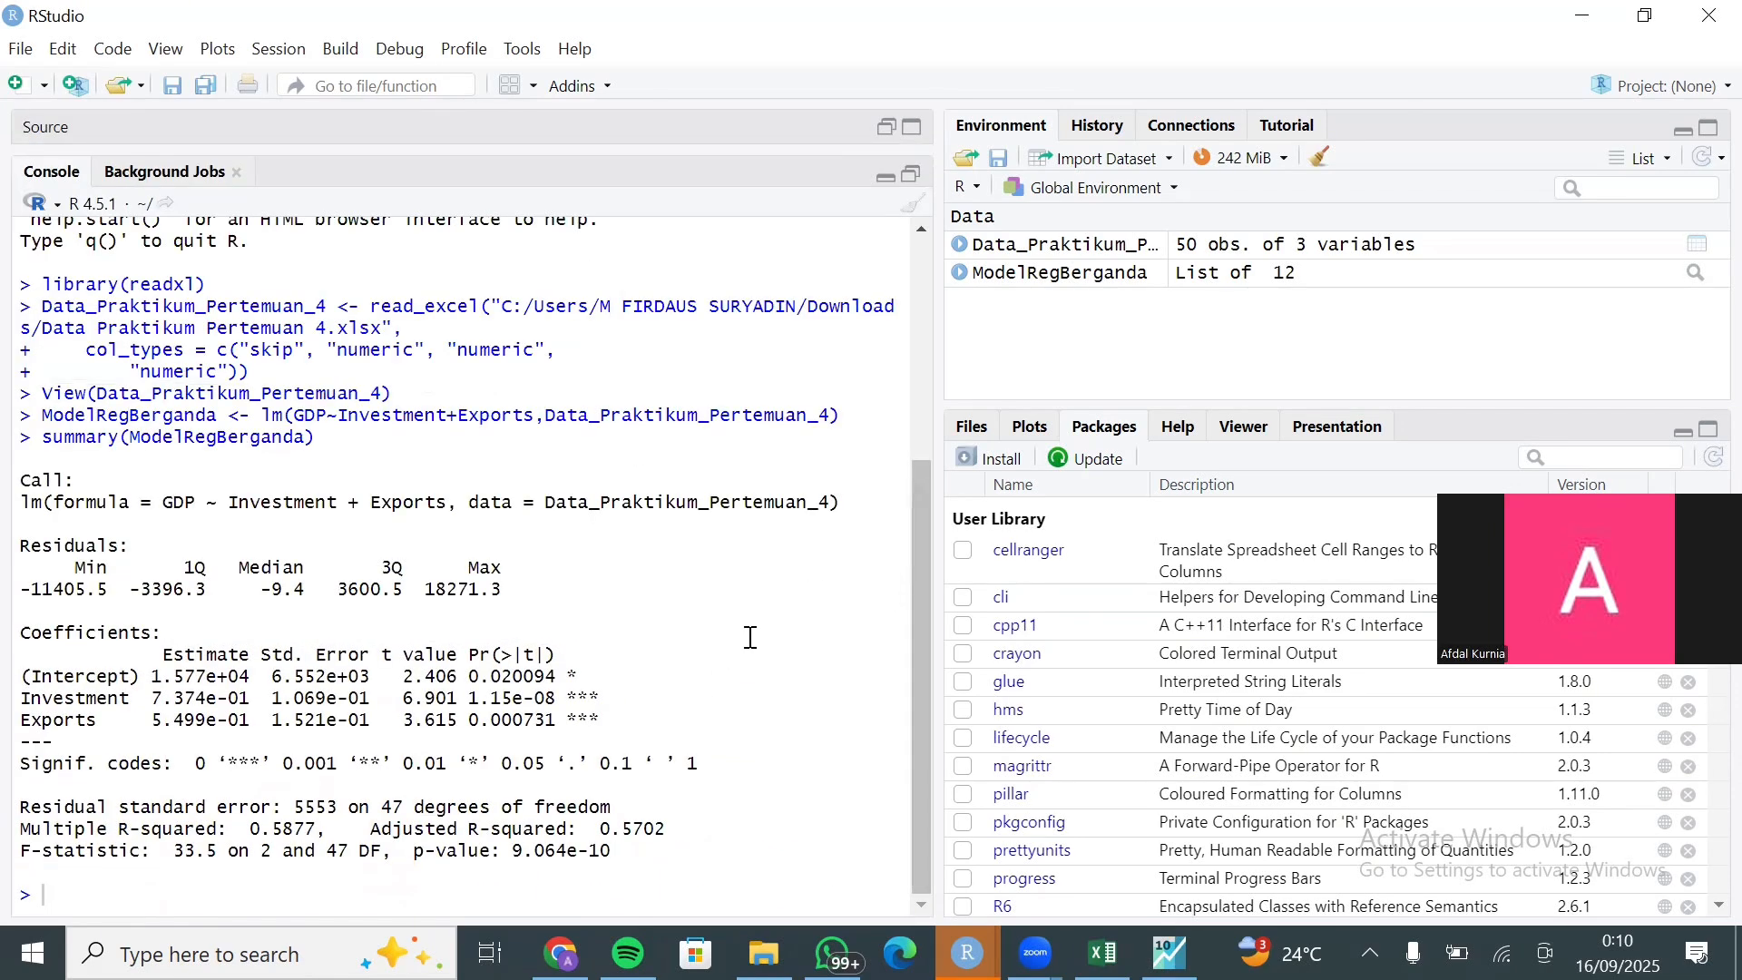